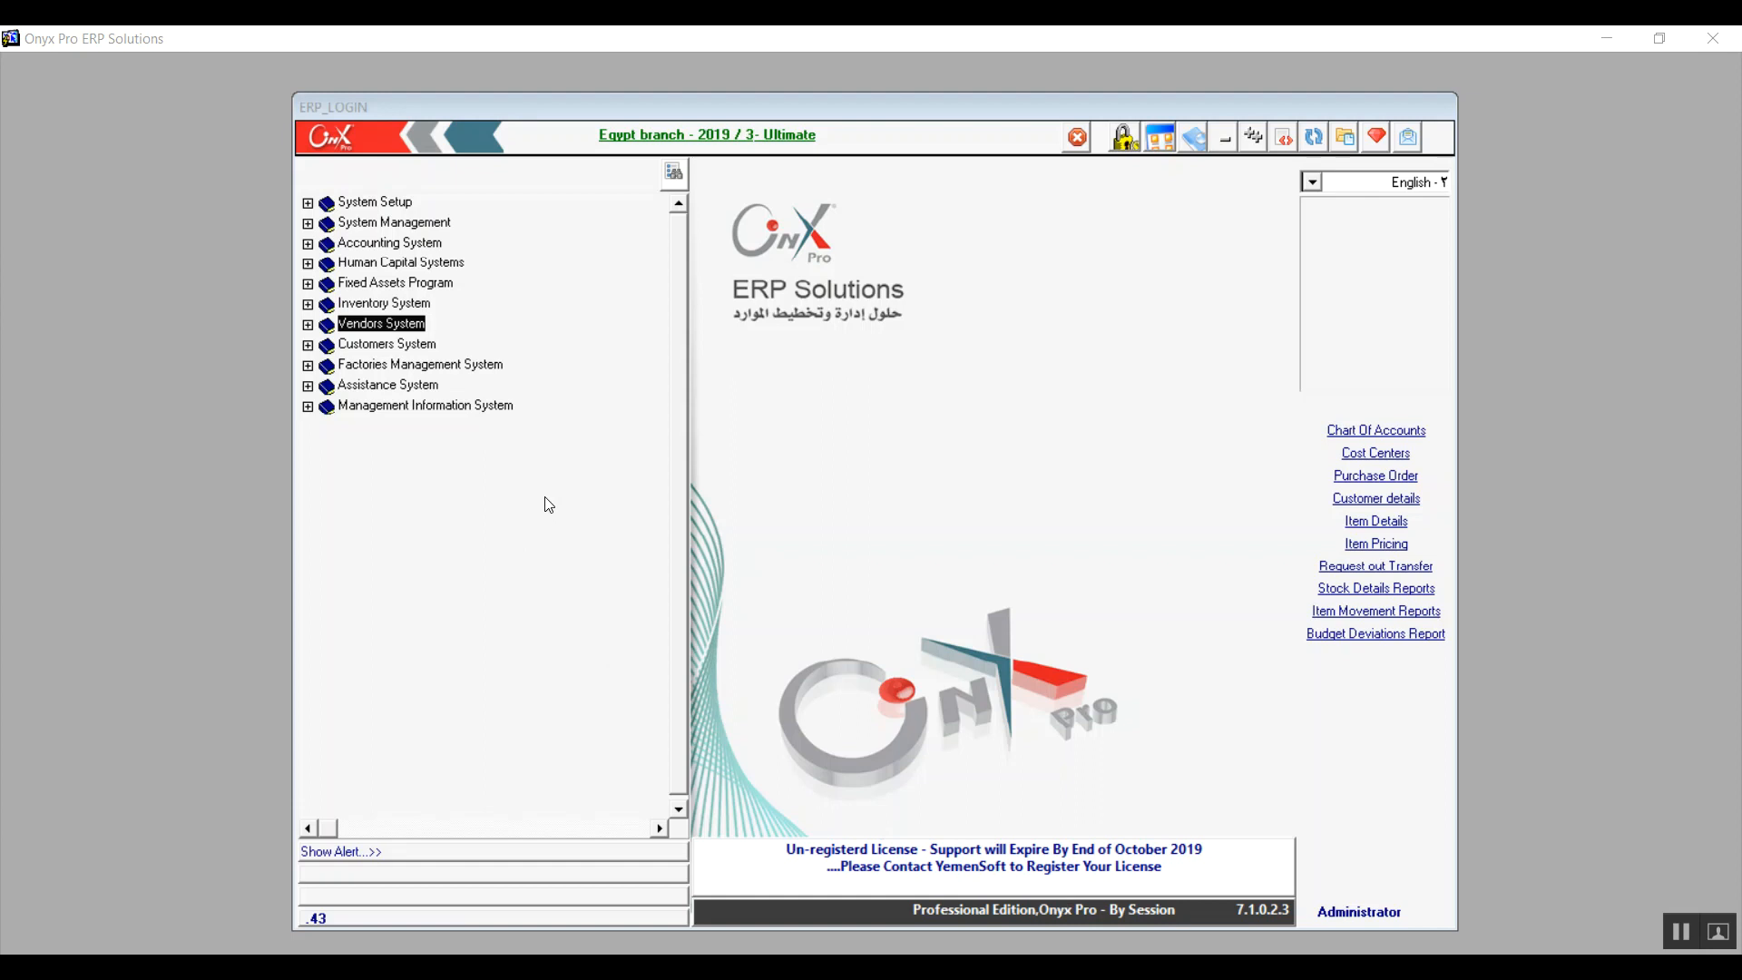
Step: Open the Vendor Types screen from the Accounts Payable System setup in the Vendors System
left_click(308, 325)
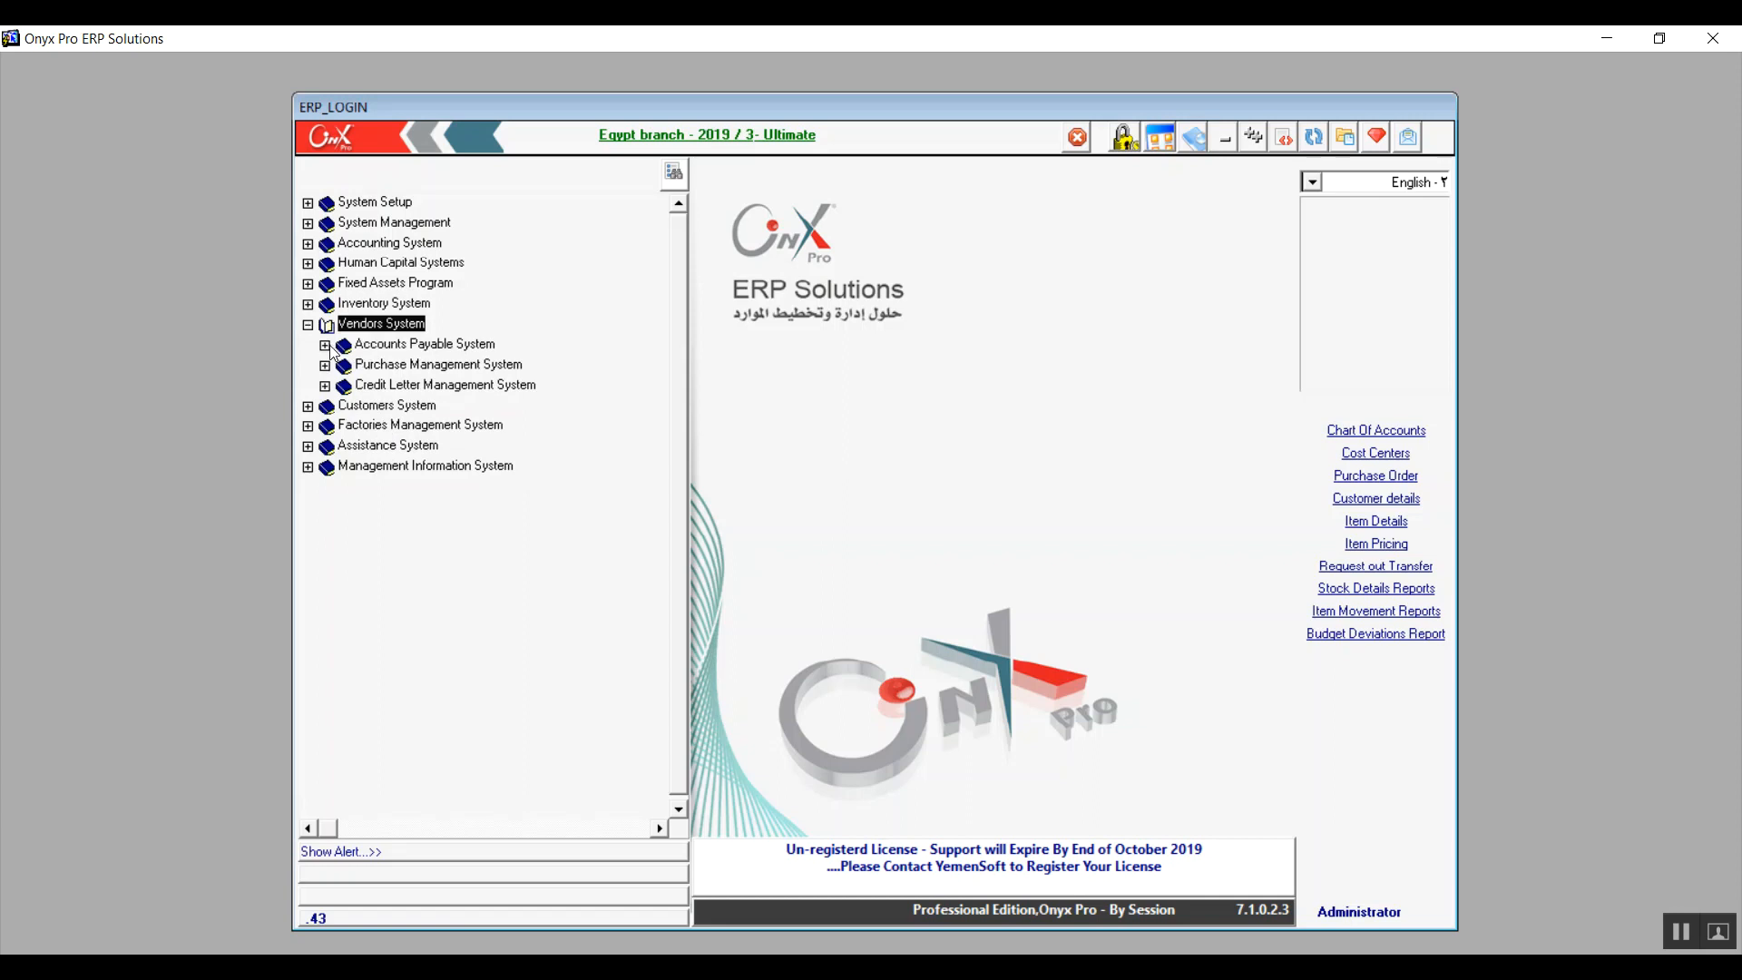
left_click(325, 344)
left_click(342, 366)
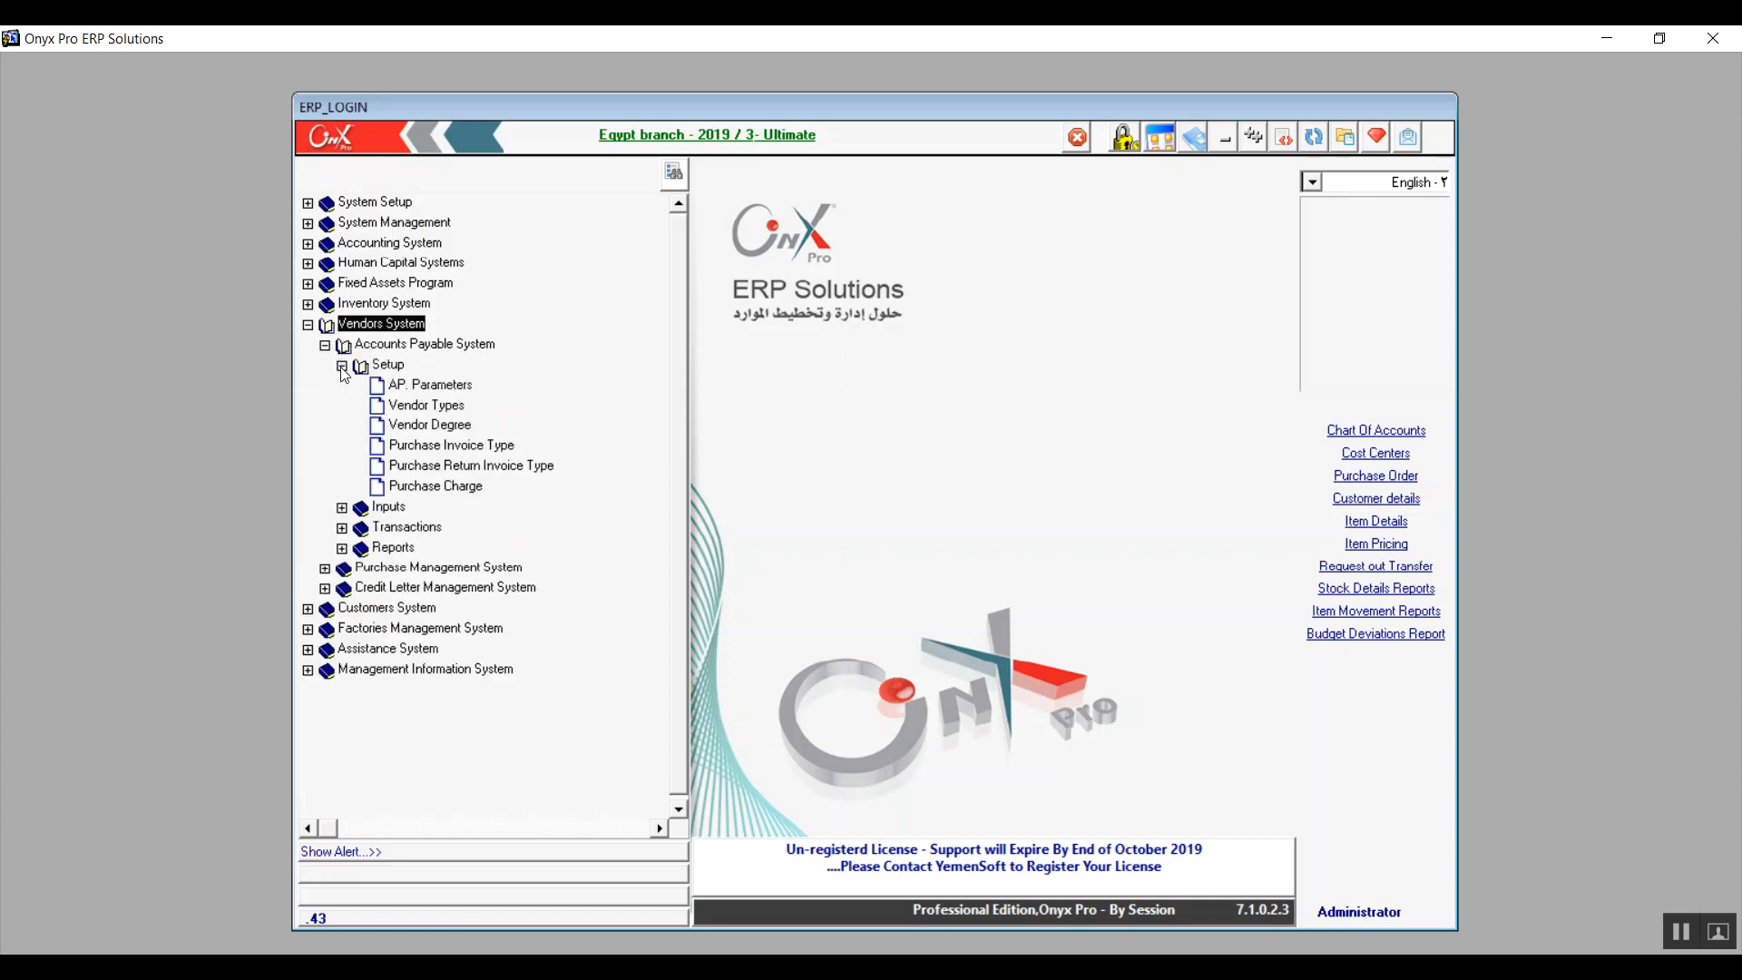
left_click(447, 389)
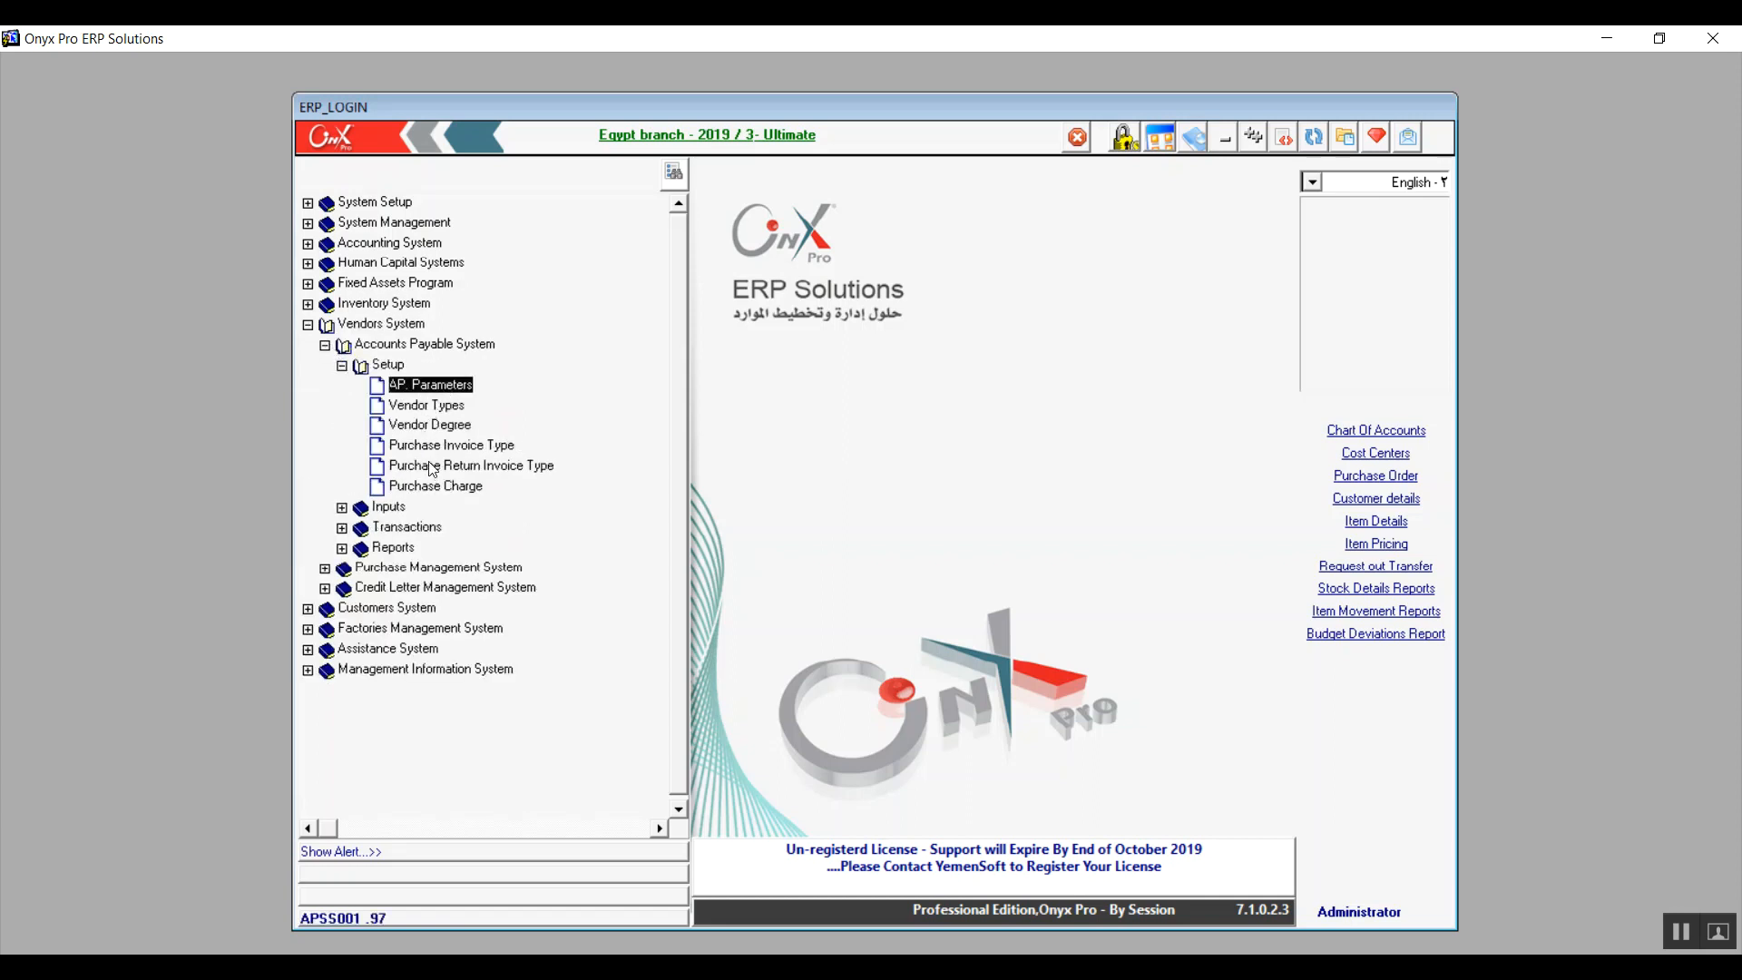
left_click(438, 410)
double_click(437, 410)
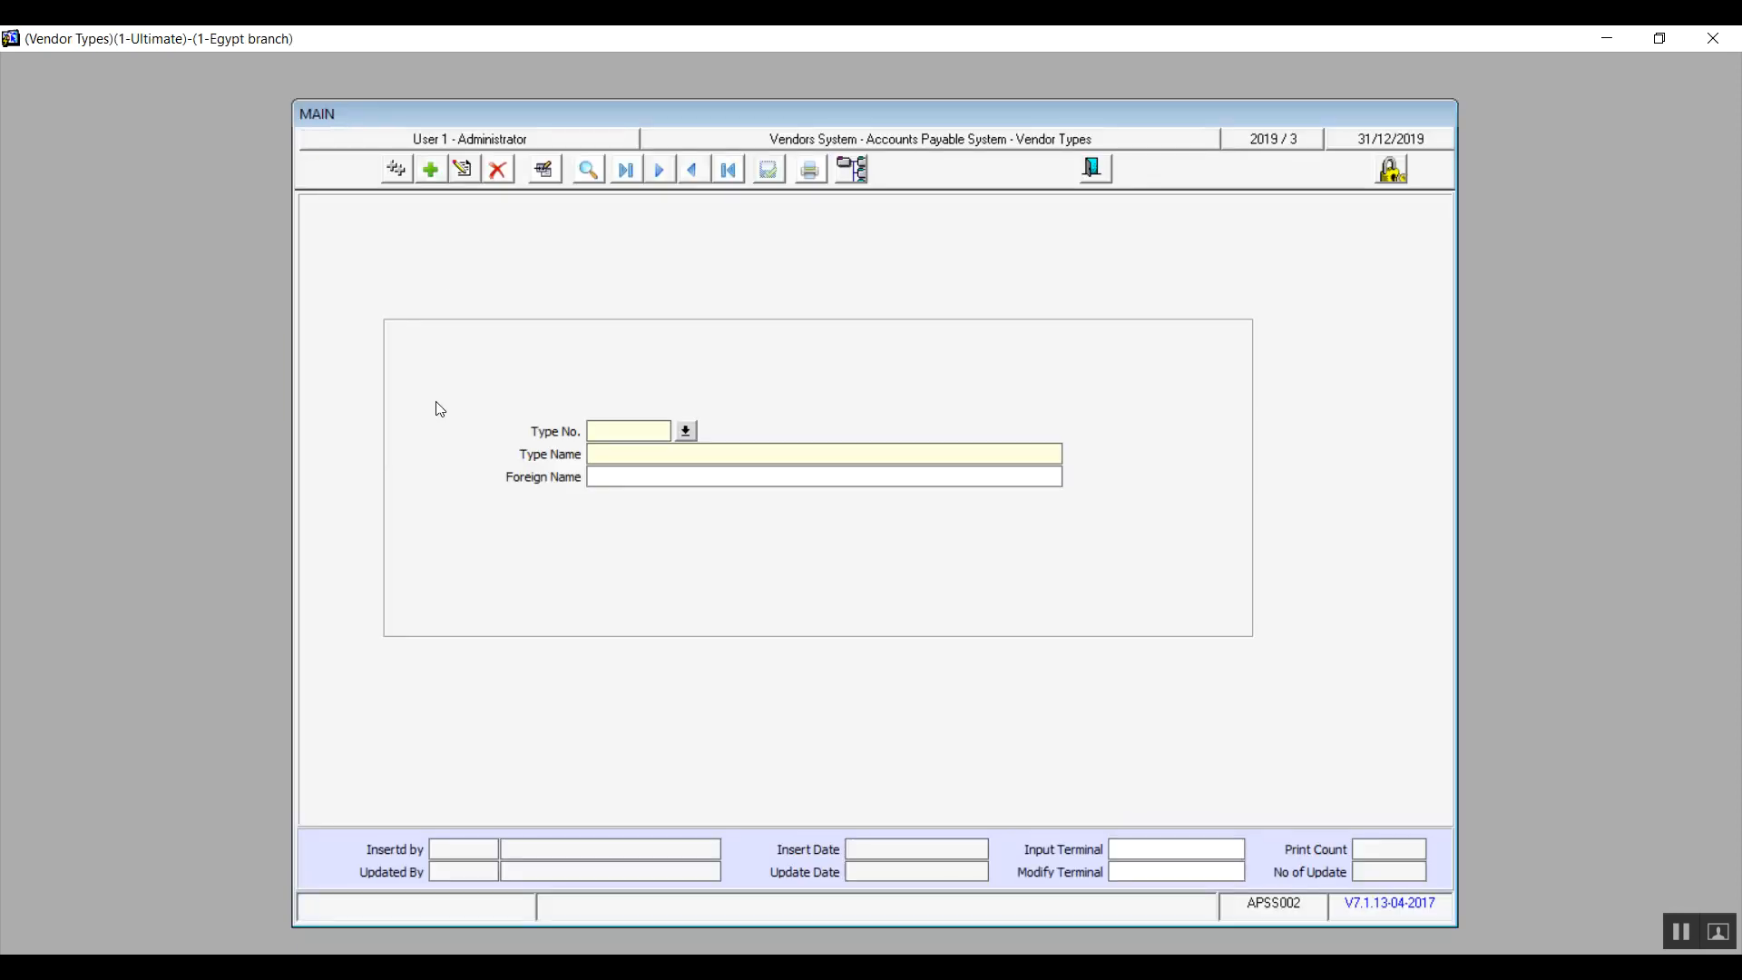
Step: Add a new vendor type with the type name "row material supplaiers"
left_click(429, 171)
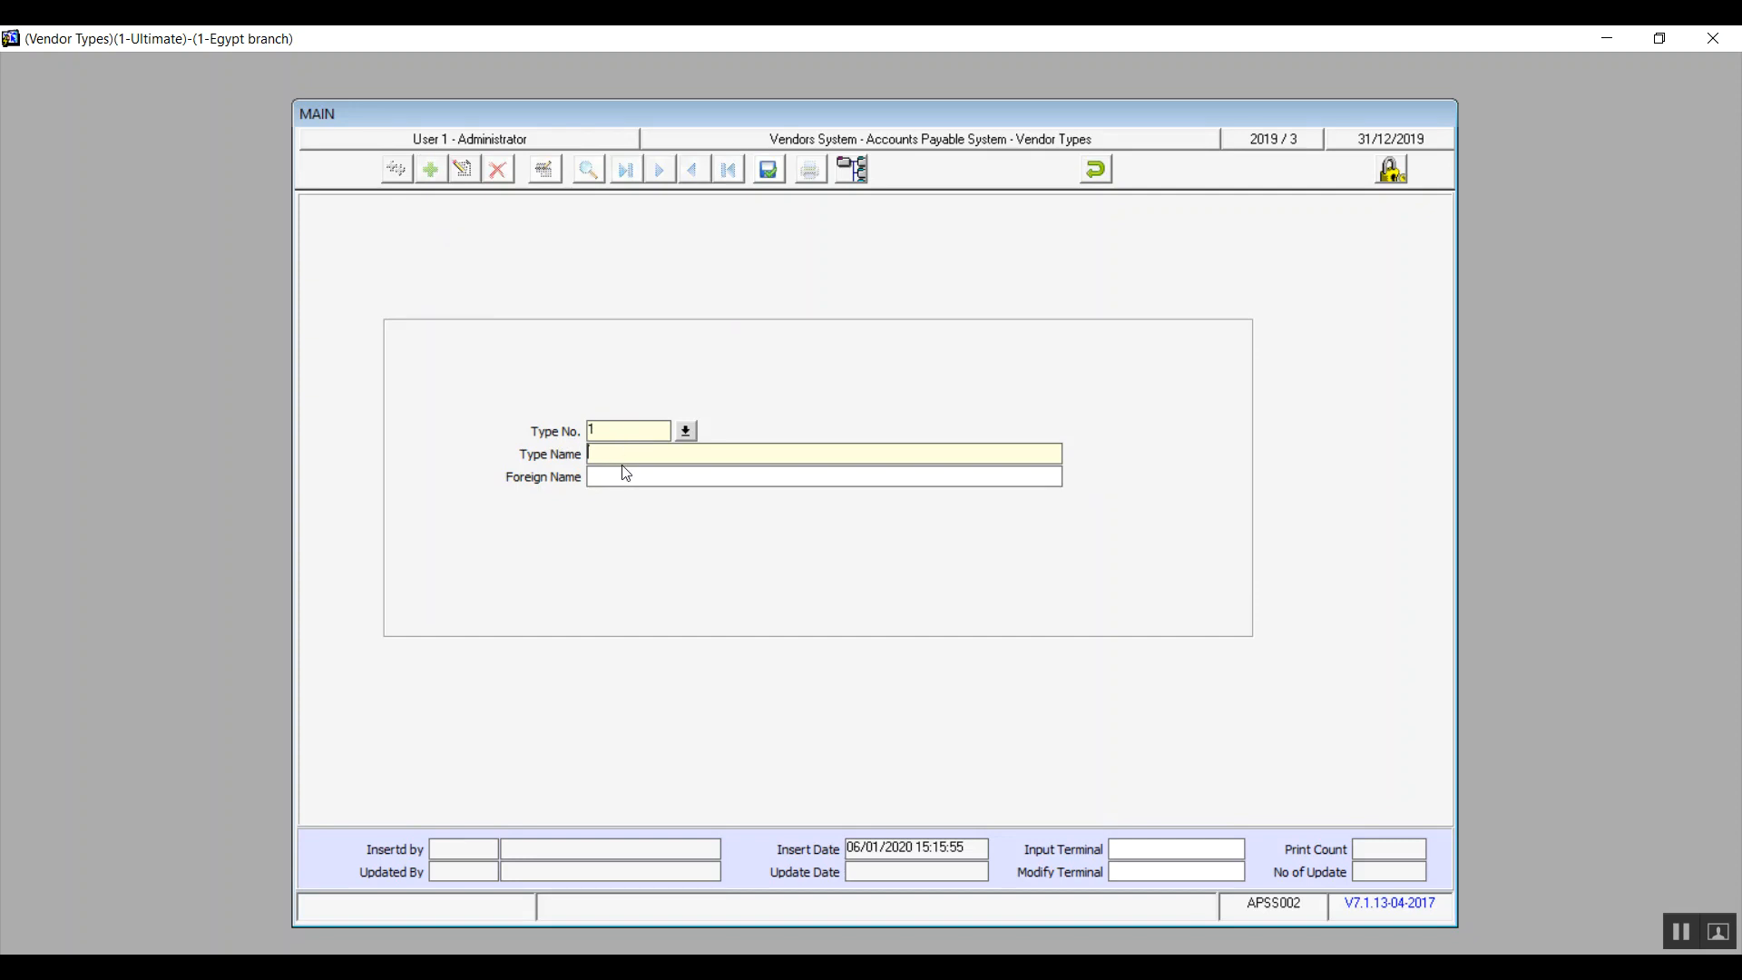
type("row material supplaiers")
Step: Copy the type name into the foreign name, then save the vendor type and close its screen
key("shift+Left")
key("shift+Left")
key("shift+Left")
key("shift+Left")
key("shift+Left")
key("shift+Left")
key("shift+Left")
key("shift+Left")
key("shift+Left")
key("shift+Left")
key("shift+Left")
key("shift+Left")
key("shift+Left")
key("shift+Left")
key("shift+Left")
key("shift+Left")
key("shift+Left")
key("shift+Left")
key("shift+Left")
key("shift+Left")
key("ctrl+c")
left_click(626, 474)
key("ctrl+v")
left_click(782, 167)
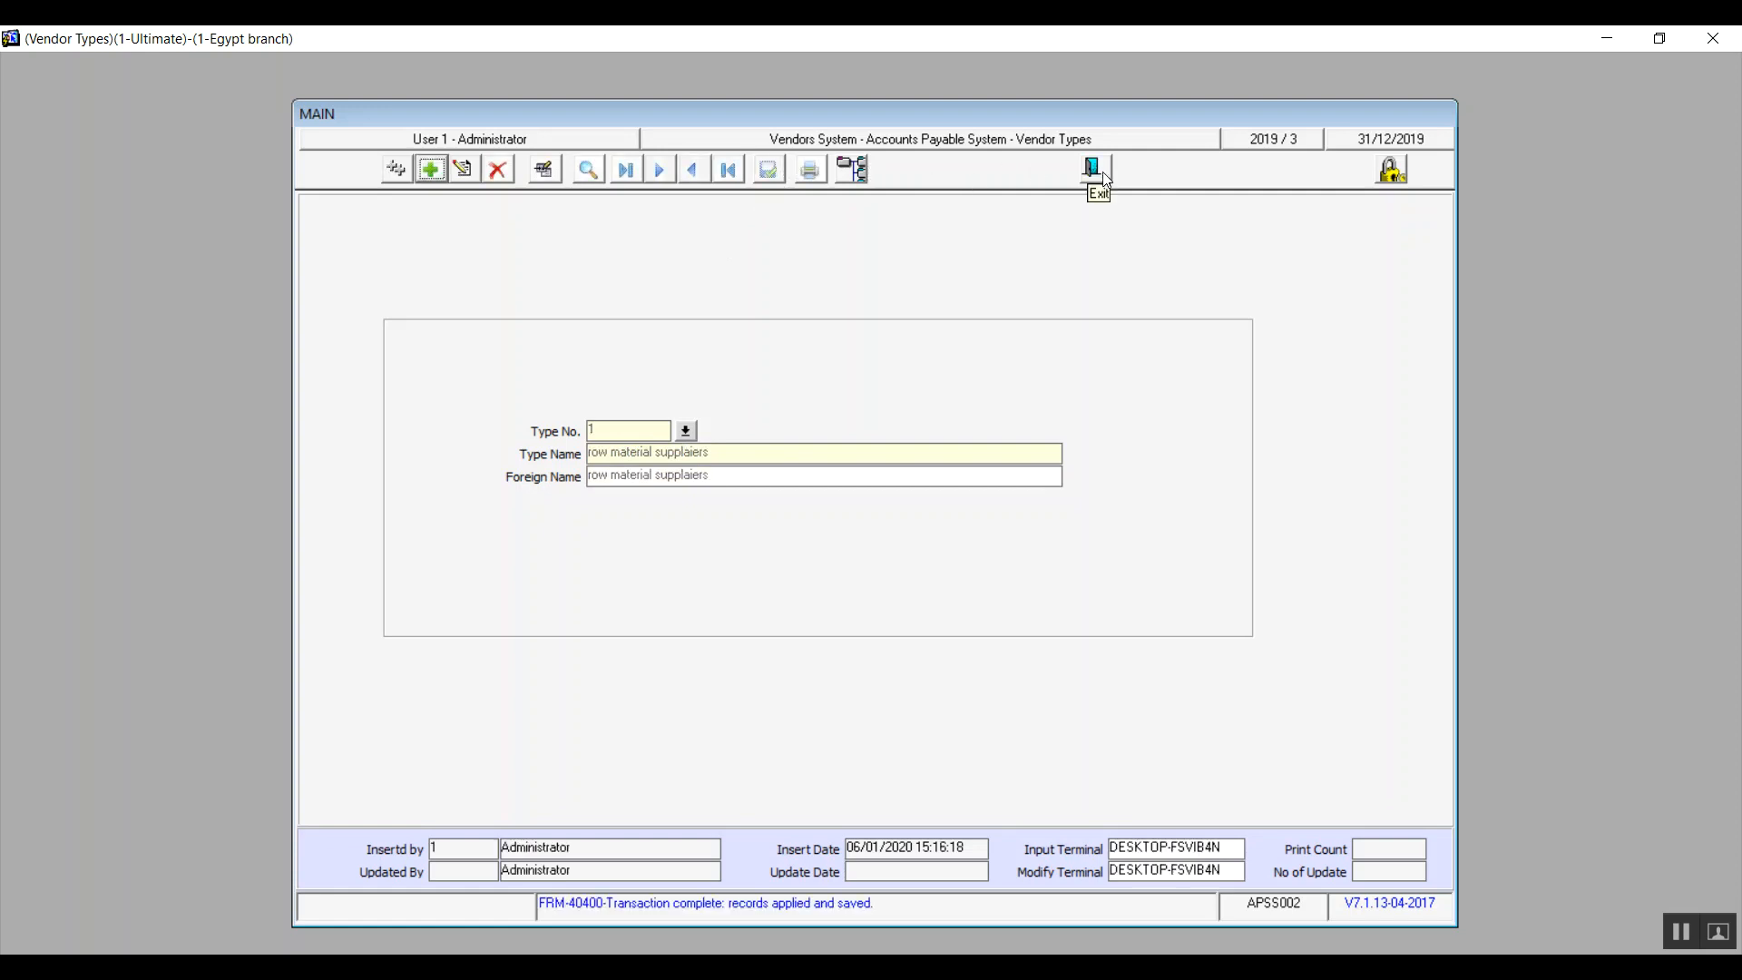
left_click(1102, 172)
Step: Add a new vendor degree with the degree name "relaible vendors"
double_click(451, 425)
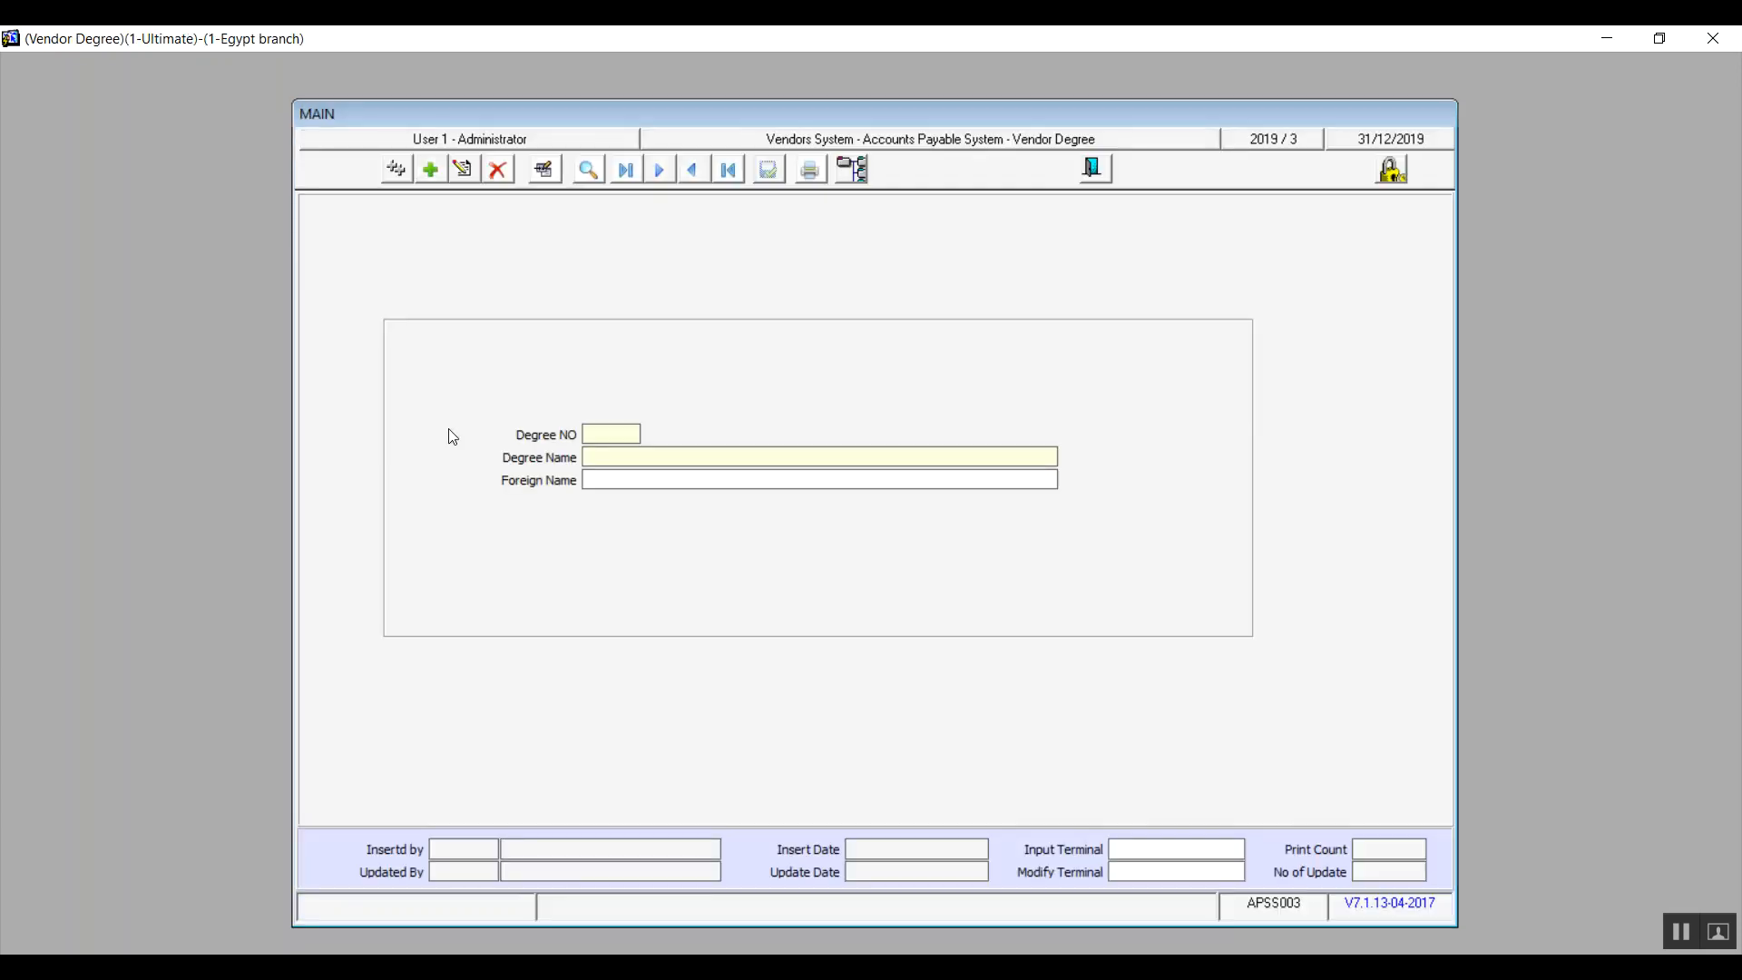
left_click(431, 170)
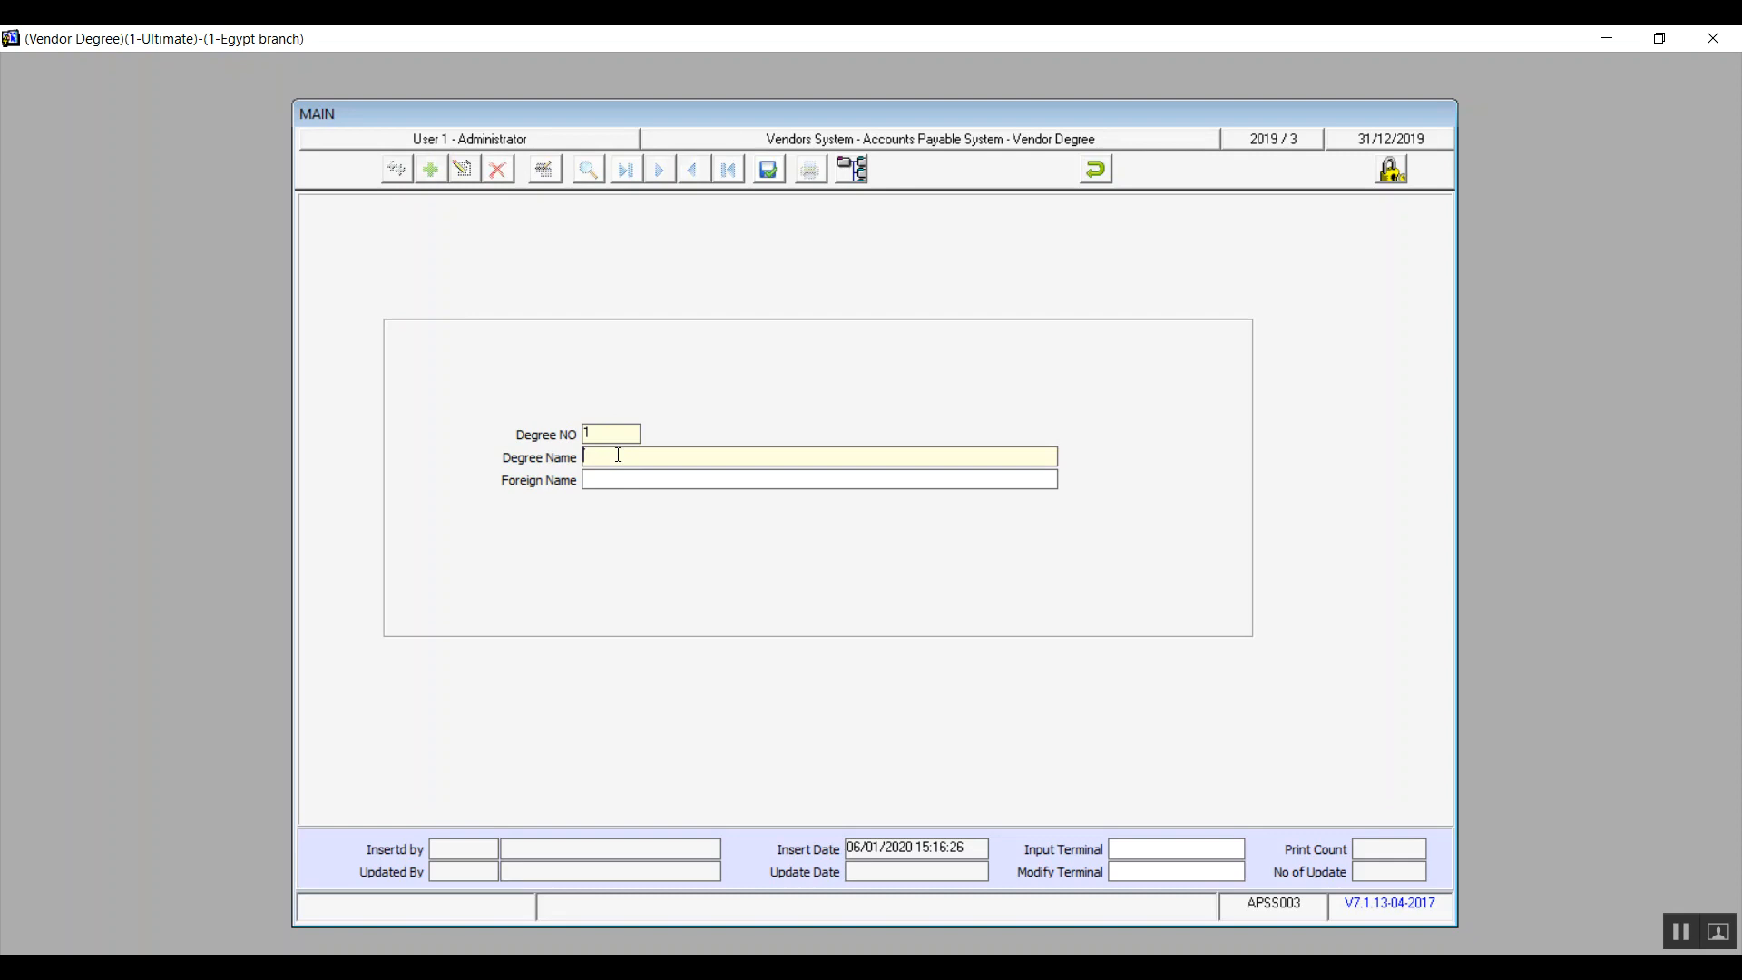
type("relaible vendors")
Step: Copy the degree name into the foreign name, then save the vendor degree and close its screen
key("shift+Left")
key("shift+Left")
key("shift+Left")
key("shift+Left")
key("shift+Left")
key("shift+Left")
key("shift+Left")
key("shift+Left")
key("shift+Left")
key("shift+Left")
key("shift+Left")
key("shift+Left")
key("shift+Left")
key("shift+Left")
key("shift+Left")
key("shift+Left")
key("Tab")
key("ctrl+v")
left_click(766, 172)
left_click(1094, 170)
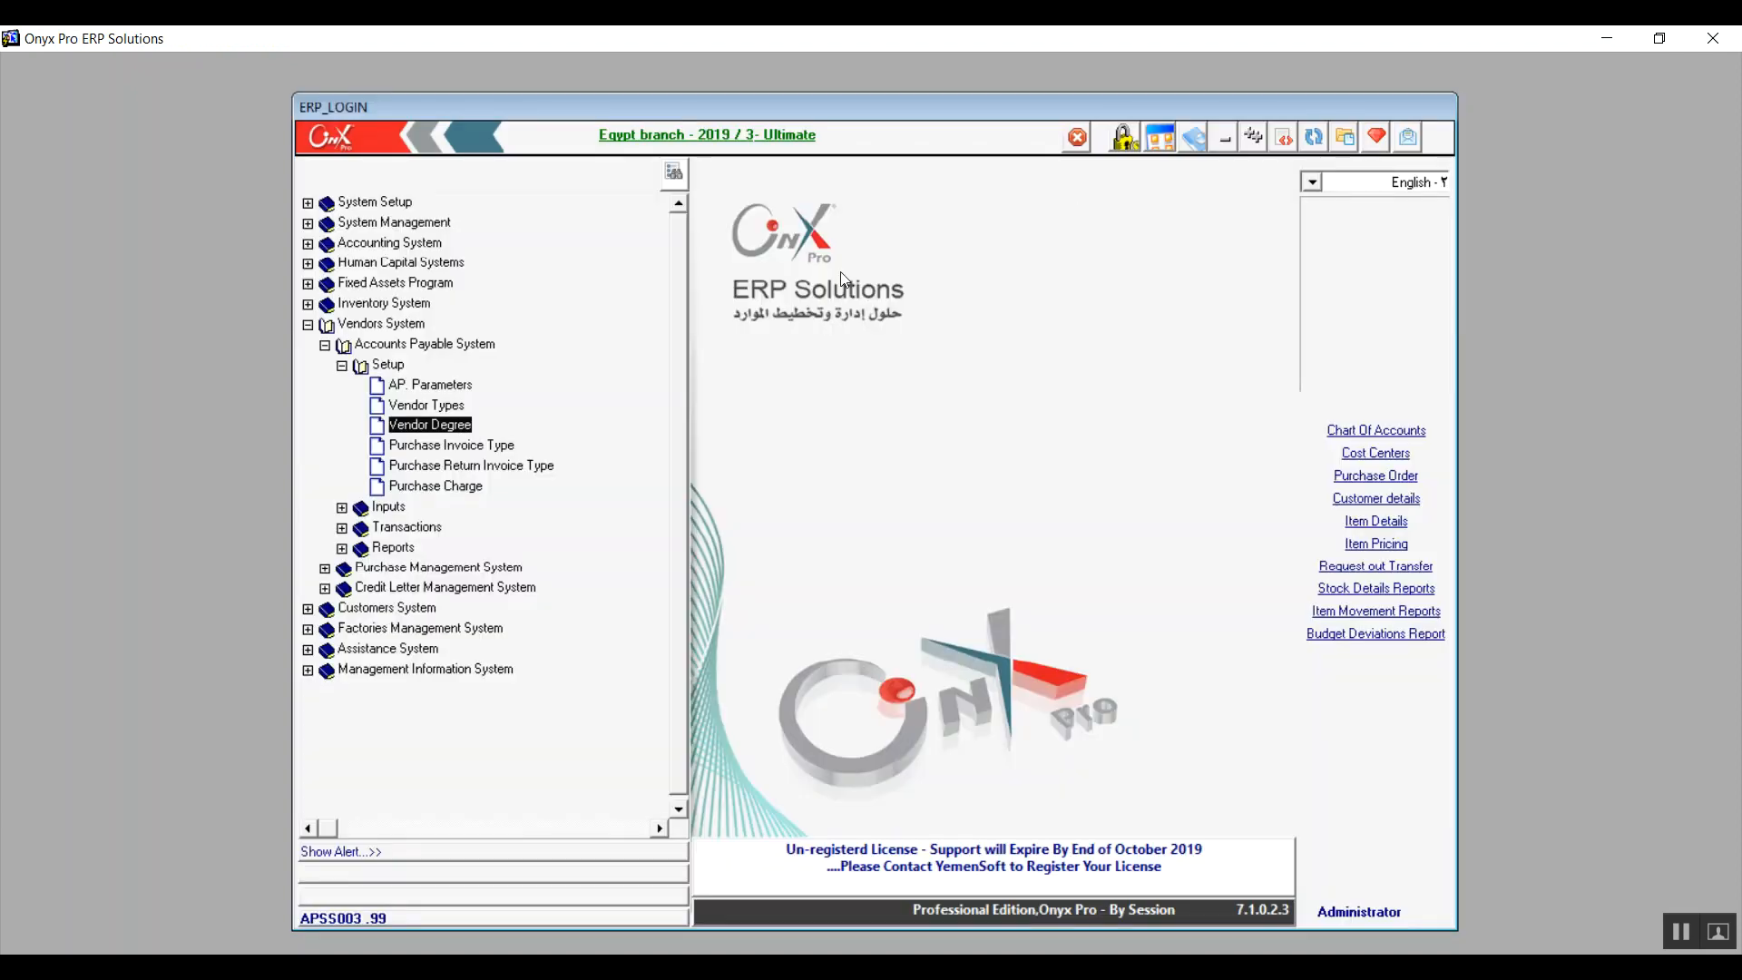
Step: Add a new purchase invoice type with the type name "row material P"
left_click(486, 450)
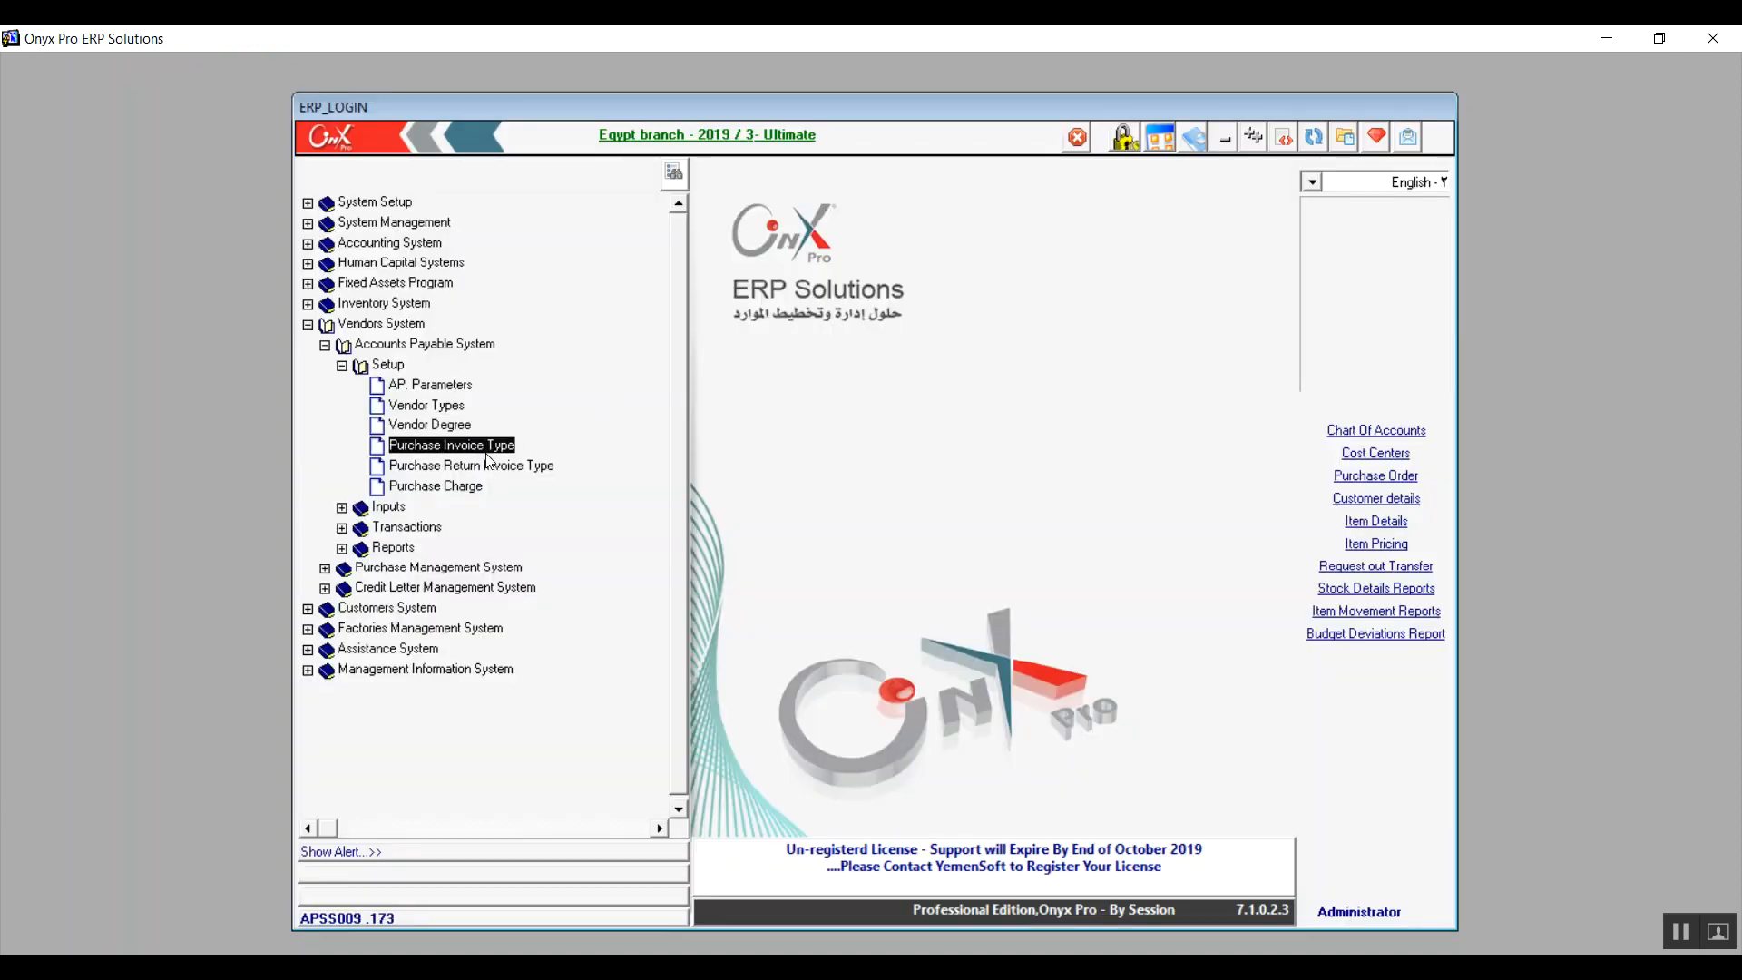
double_click(486, 453)
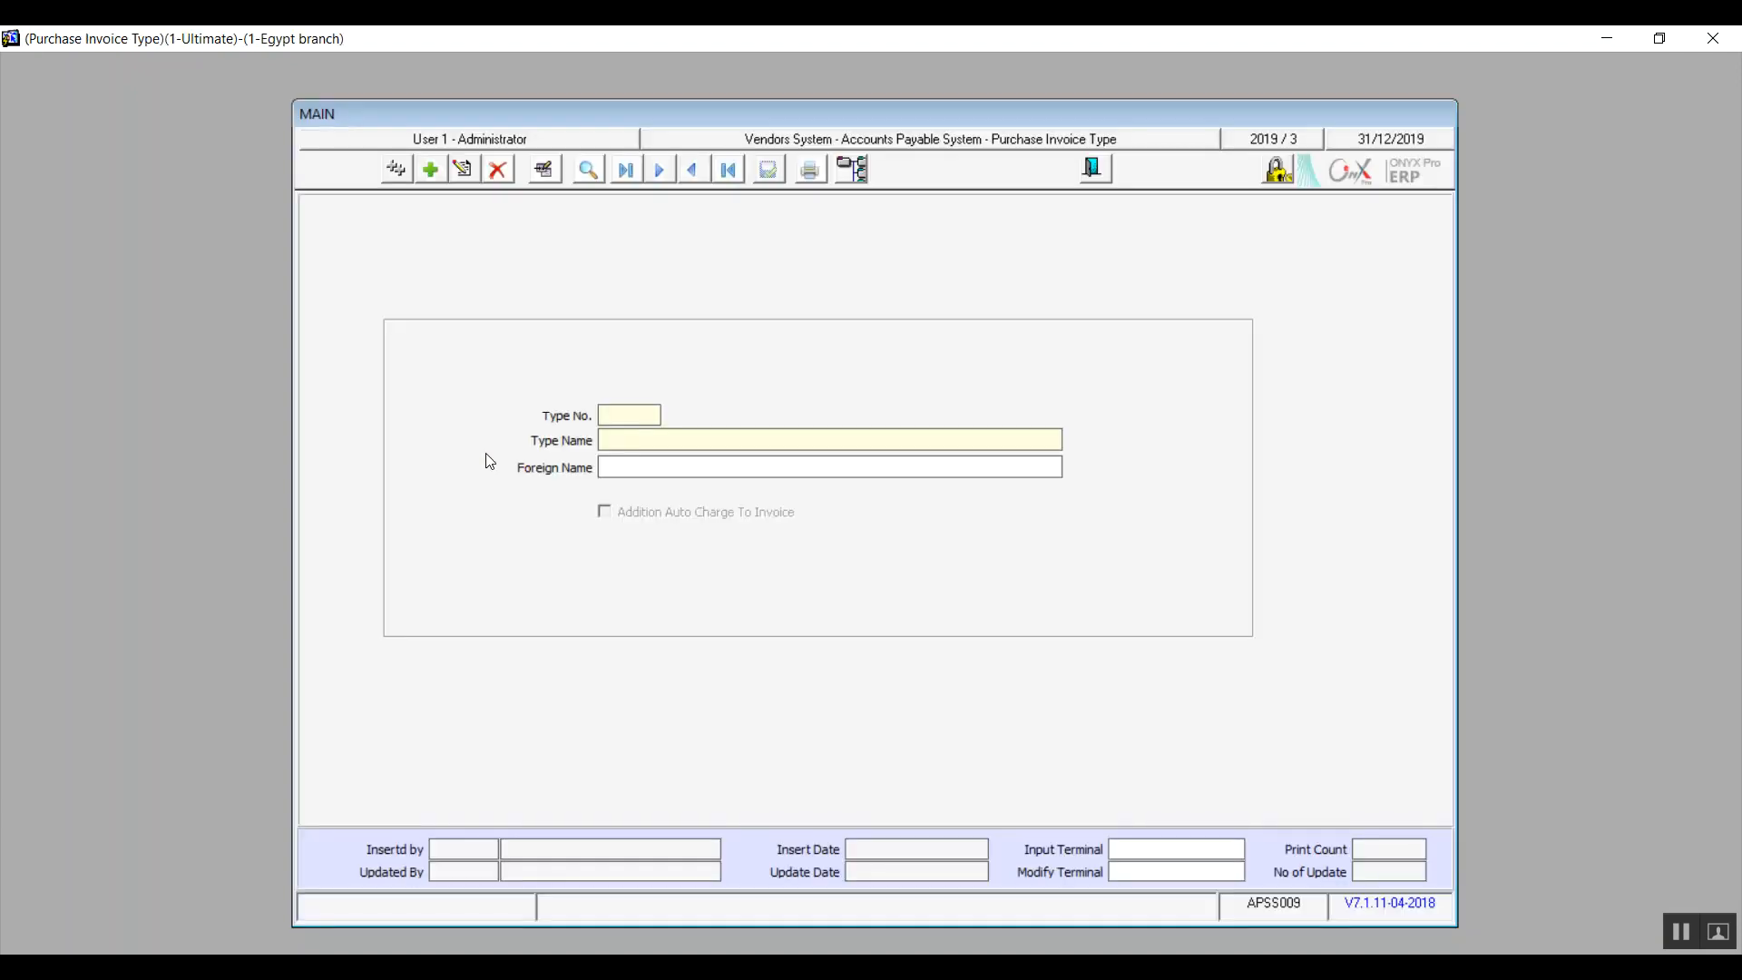
left_click(432, 173)
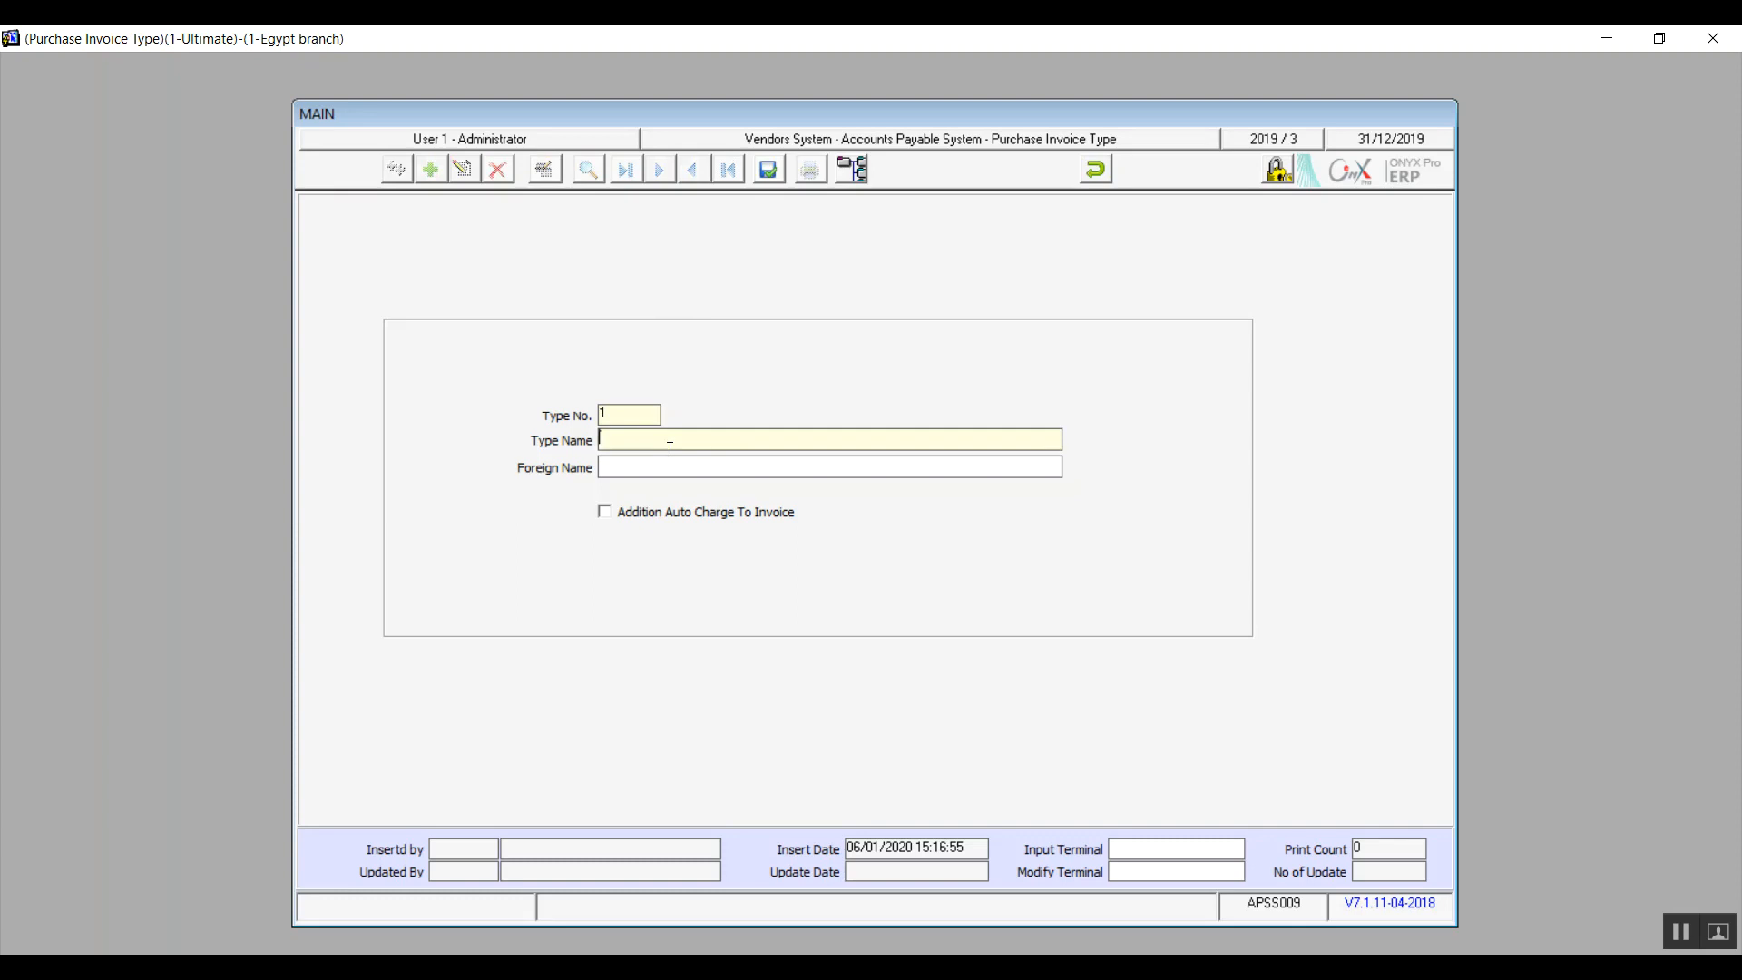
type("row material P")
Step: Copy the invoice type's name into its foreign name and save it without automatically adding charges to the invoice
key("shift+Left")
key("shift+Left")
key("shift+Left")
key("shift+Left")
key("shift+Left")
key("shift+Left")
key("shift+Left")
key("shift+Left")
key("shift+Left")
key("shift+Left")
key("shift+Left")
key("shift+Left")
key("shift+Left")
key("shift+Left")
key("Tab")
key("ctrl+v")
left_click(611, 512)
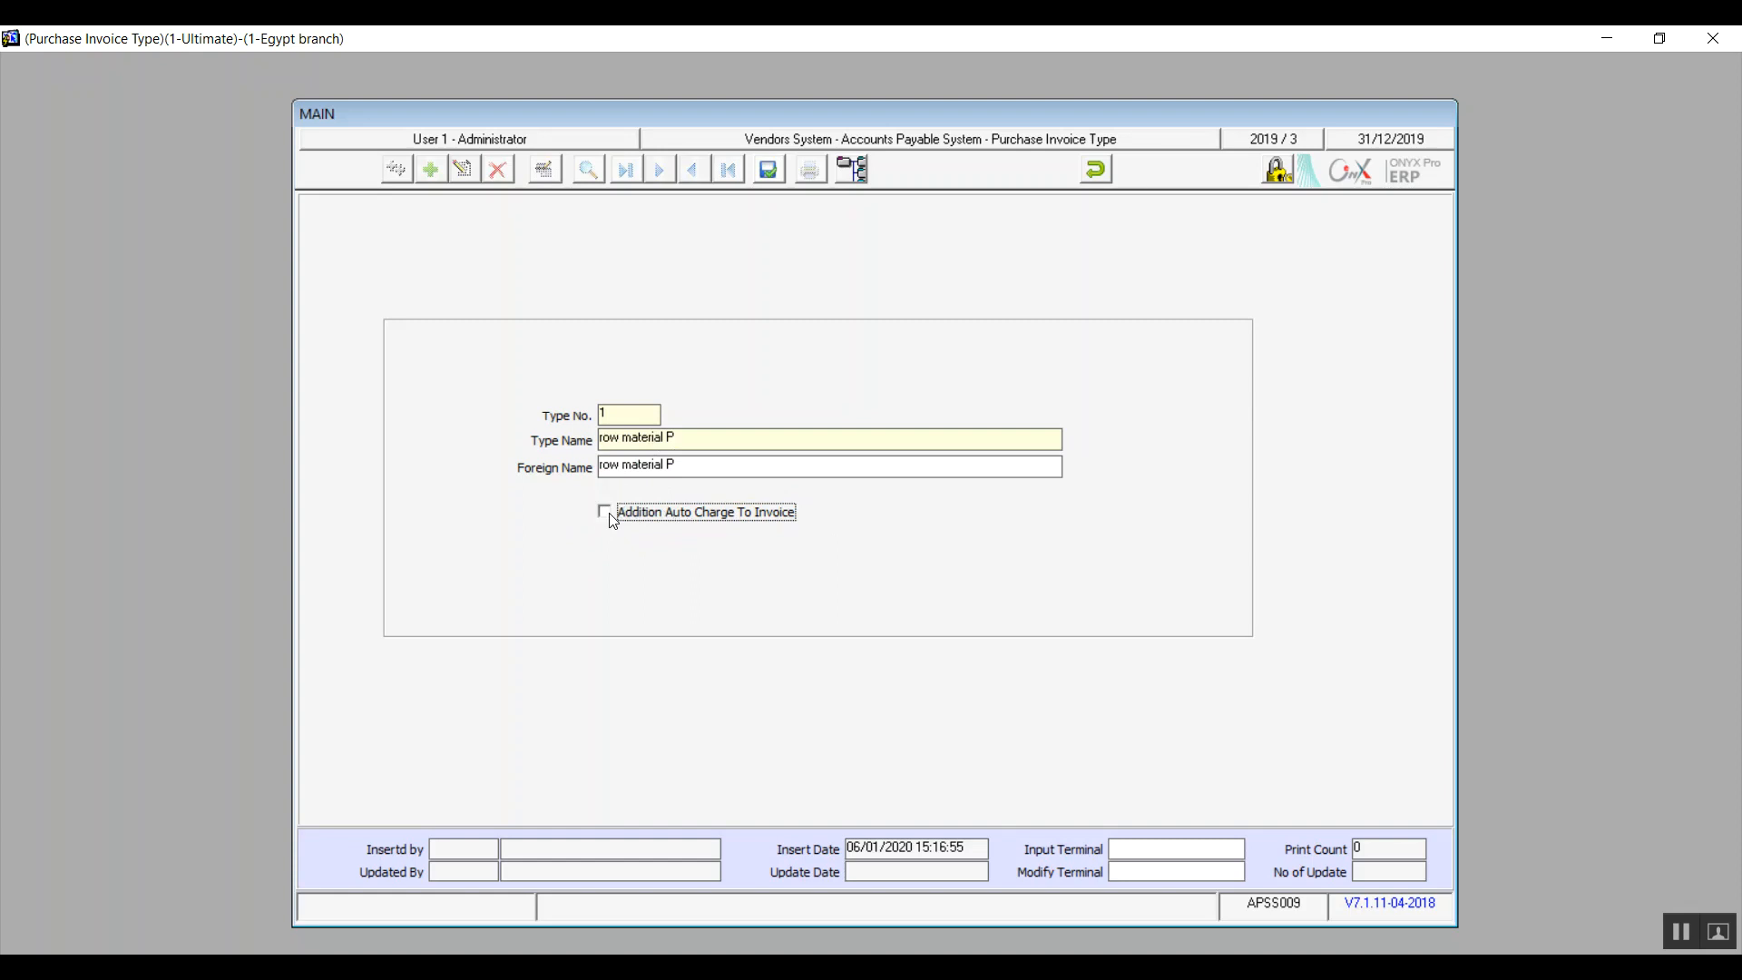
left_click(771, 169)
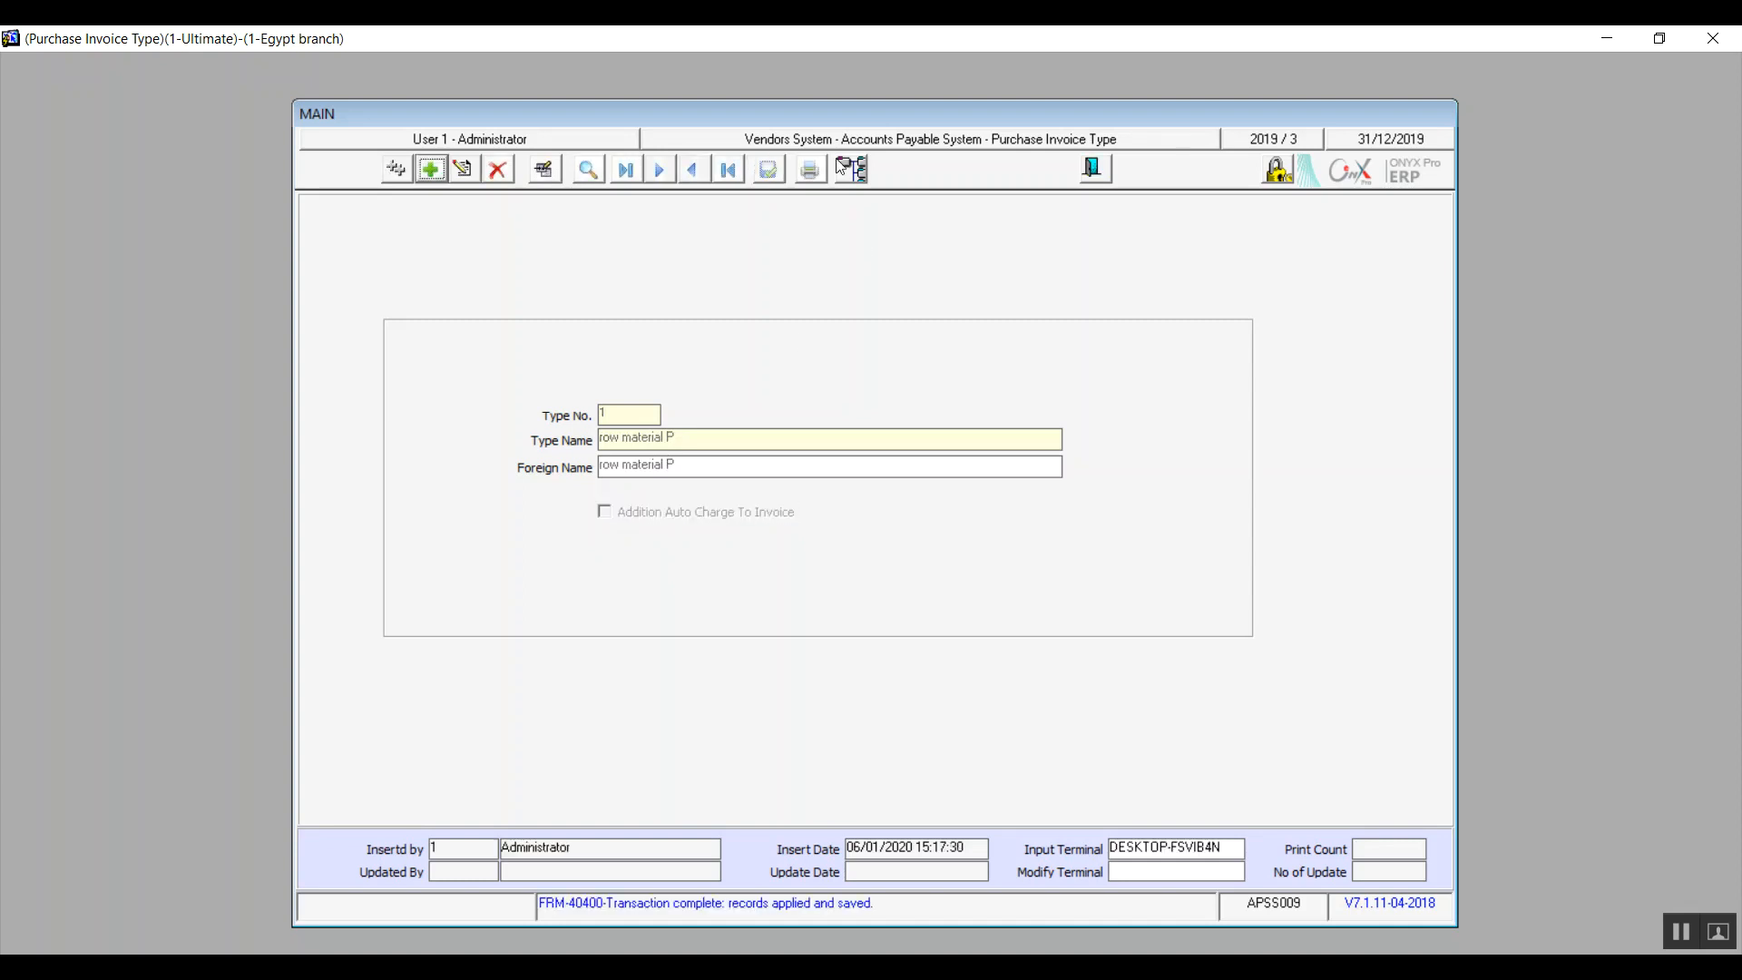
left_click(1092, 167)
Step: Add a new purchase return invoice type with "row material P R" as both the type name and foreign name
double_click(491, 467)
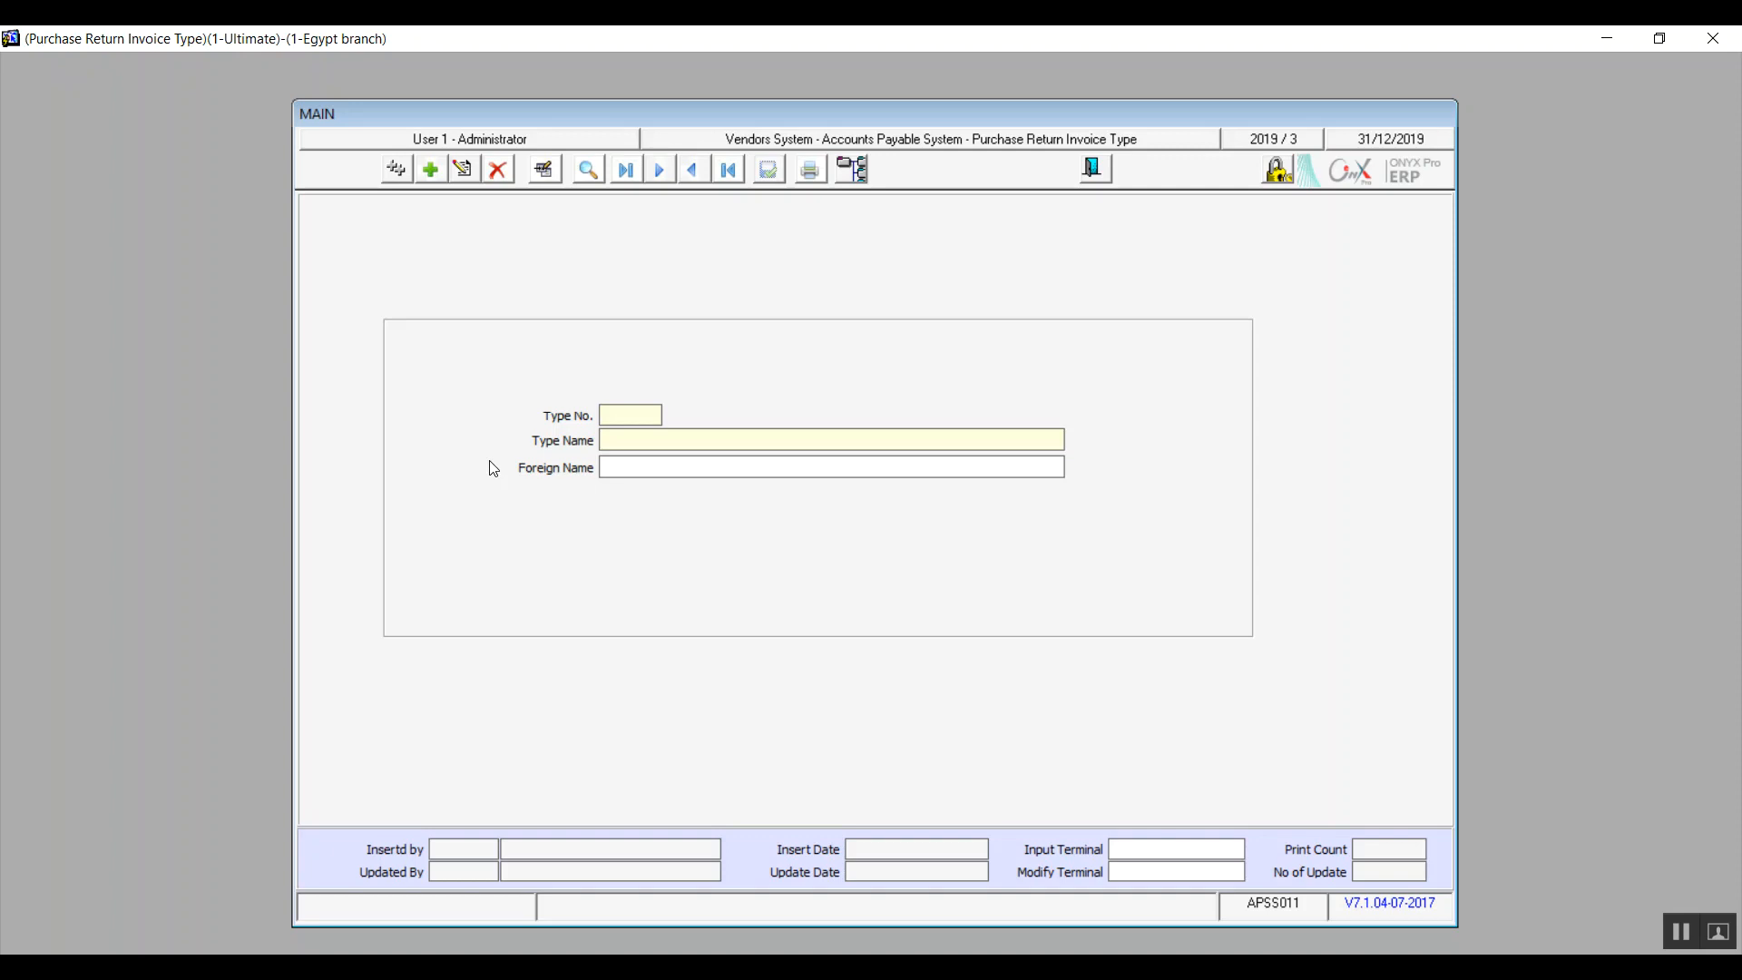
left_click(431, 172)
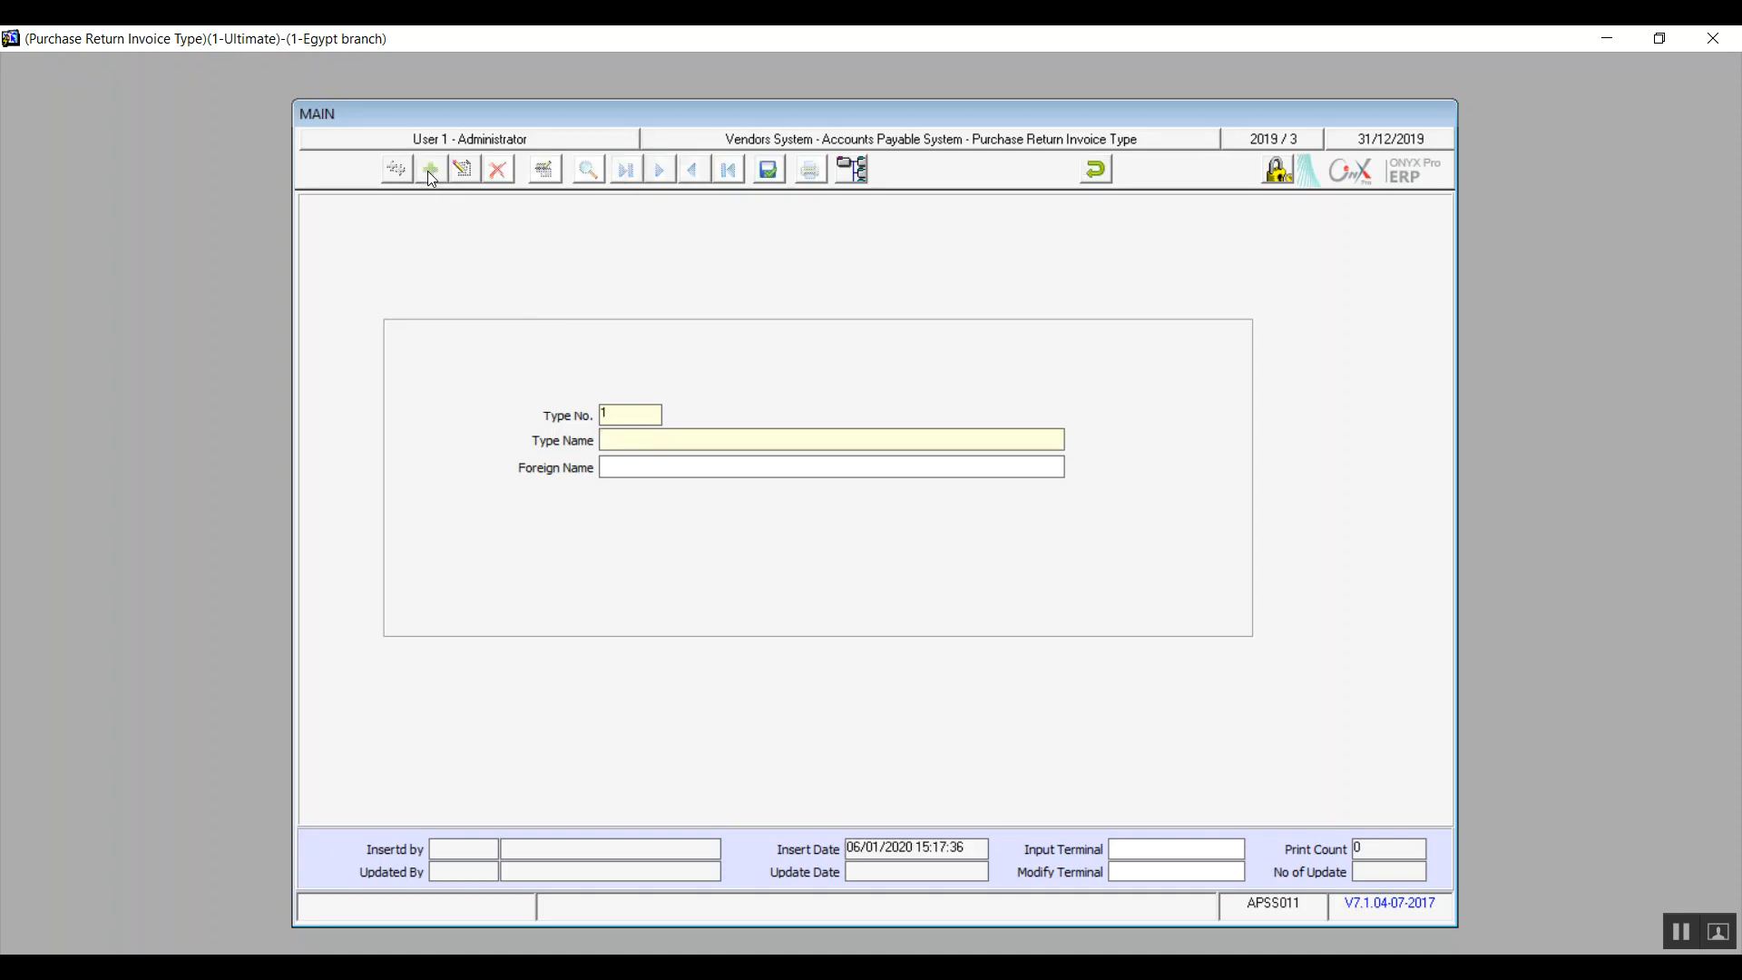
type("row material P R")
left_click_drag(703, 435, 563, 475)
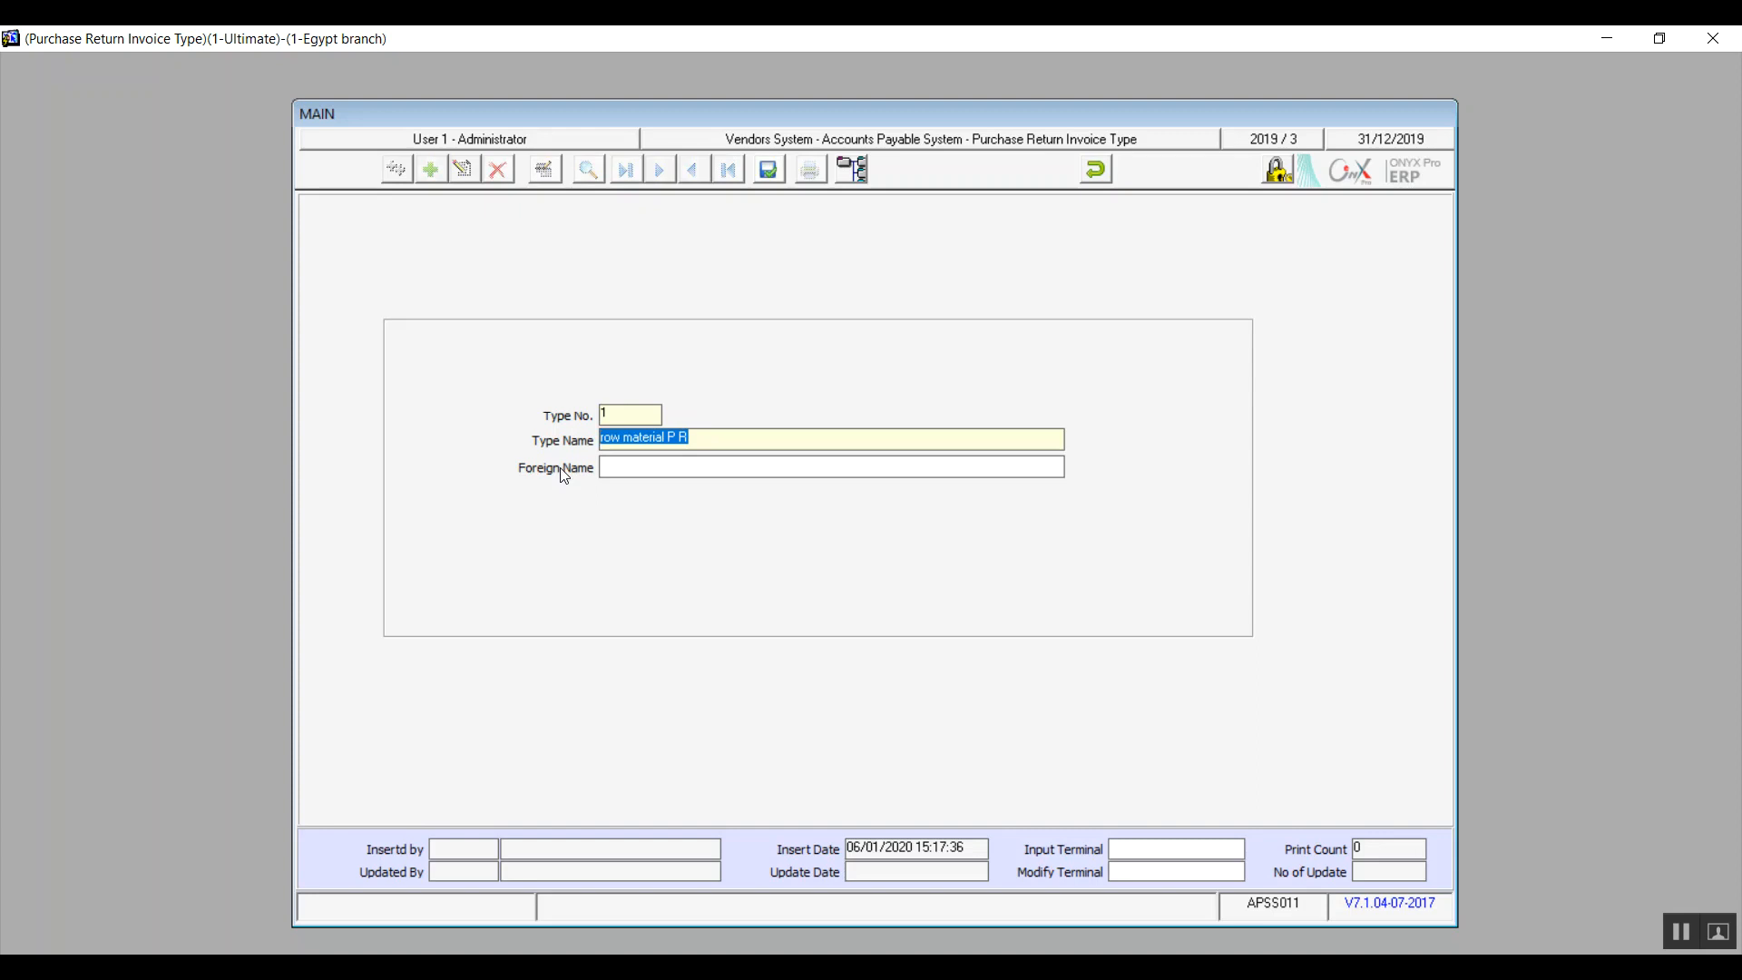
key("Tab")
key("ctrl+v")
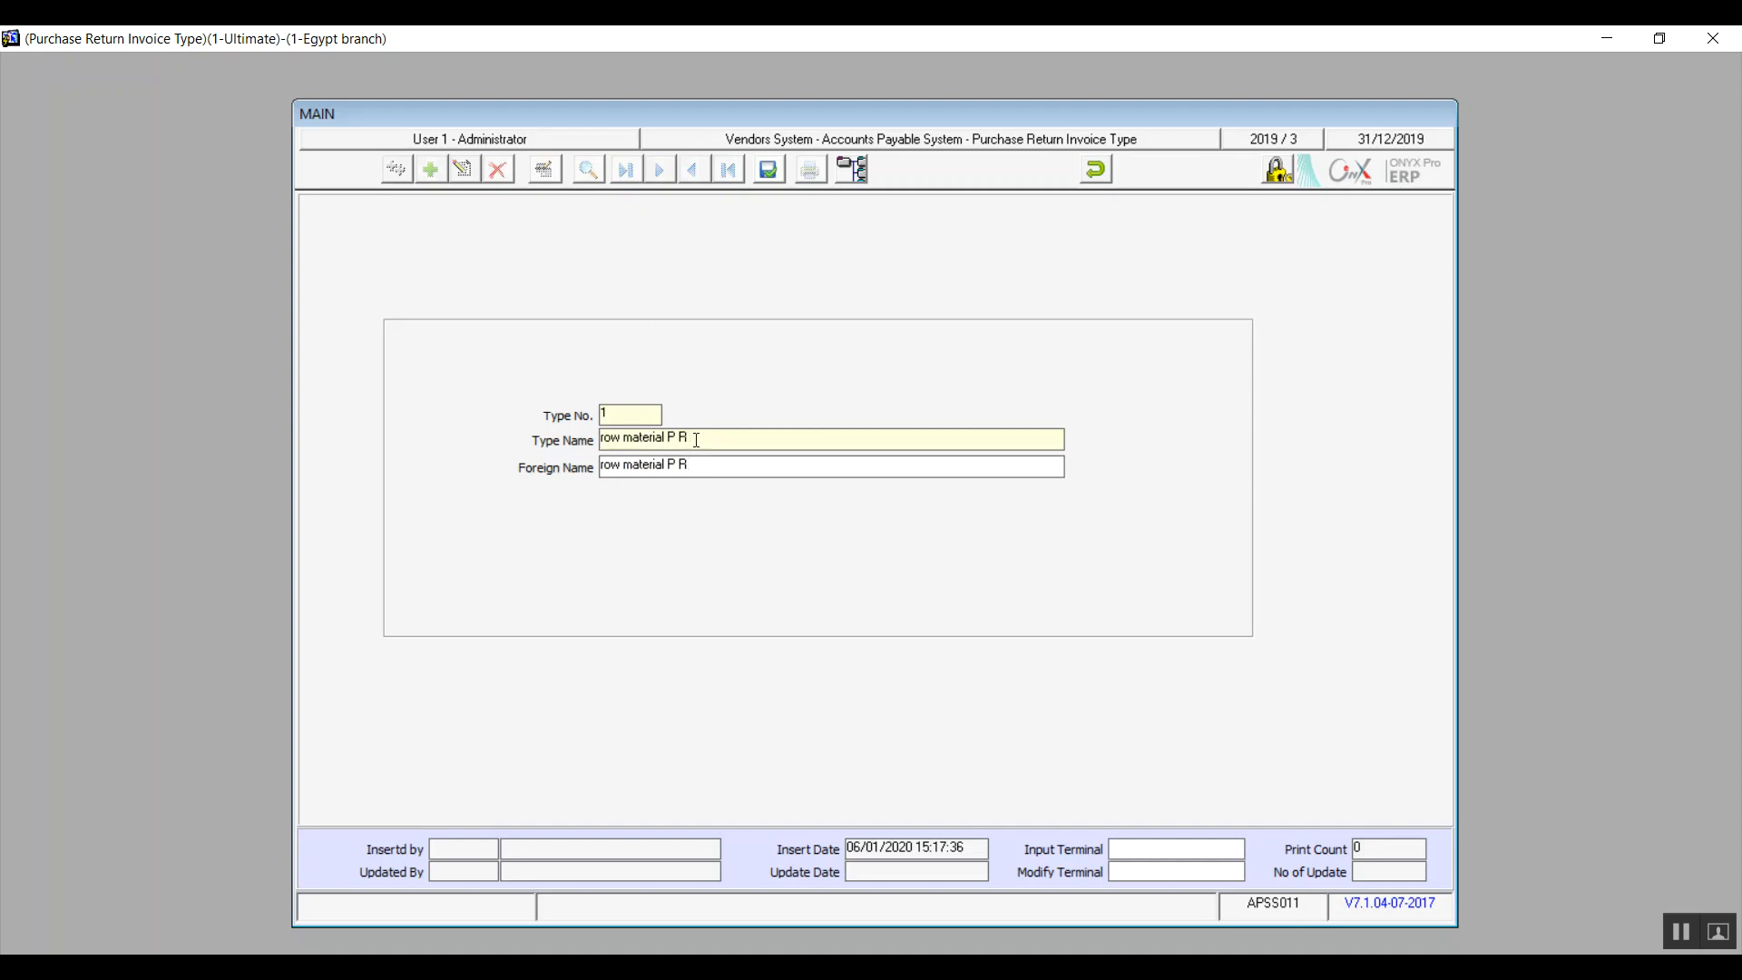
Step: Change both names to "row material P Re", then save the purchase return invoice type and close its screen
type("e")
type("e")
left_click(780, 171)
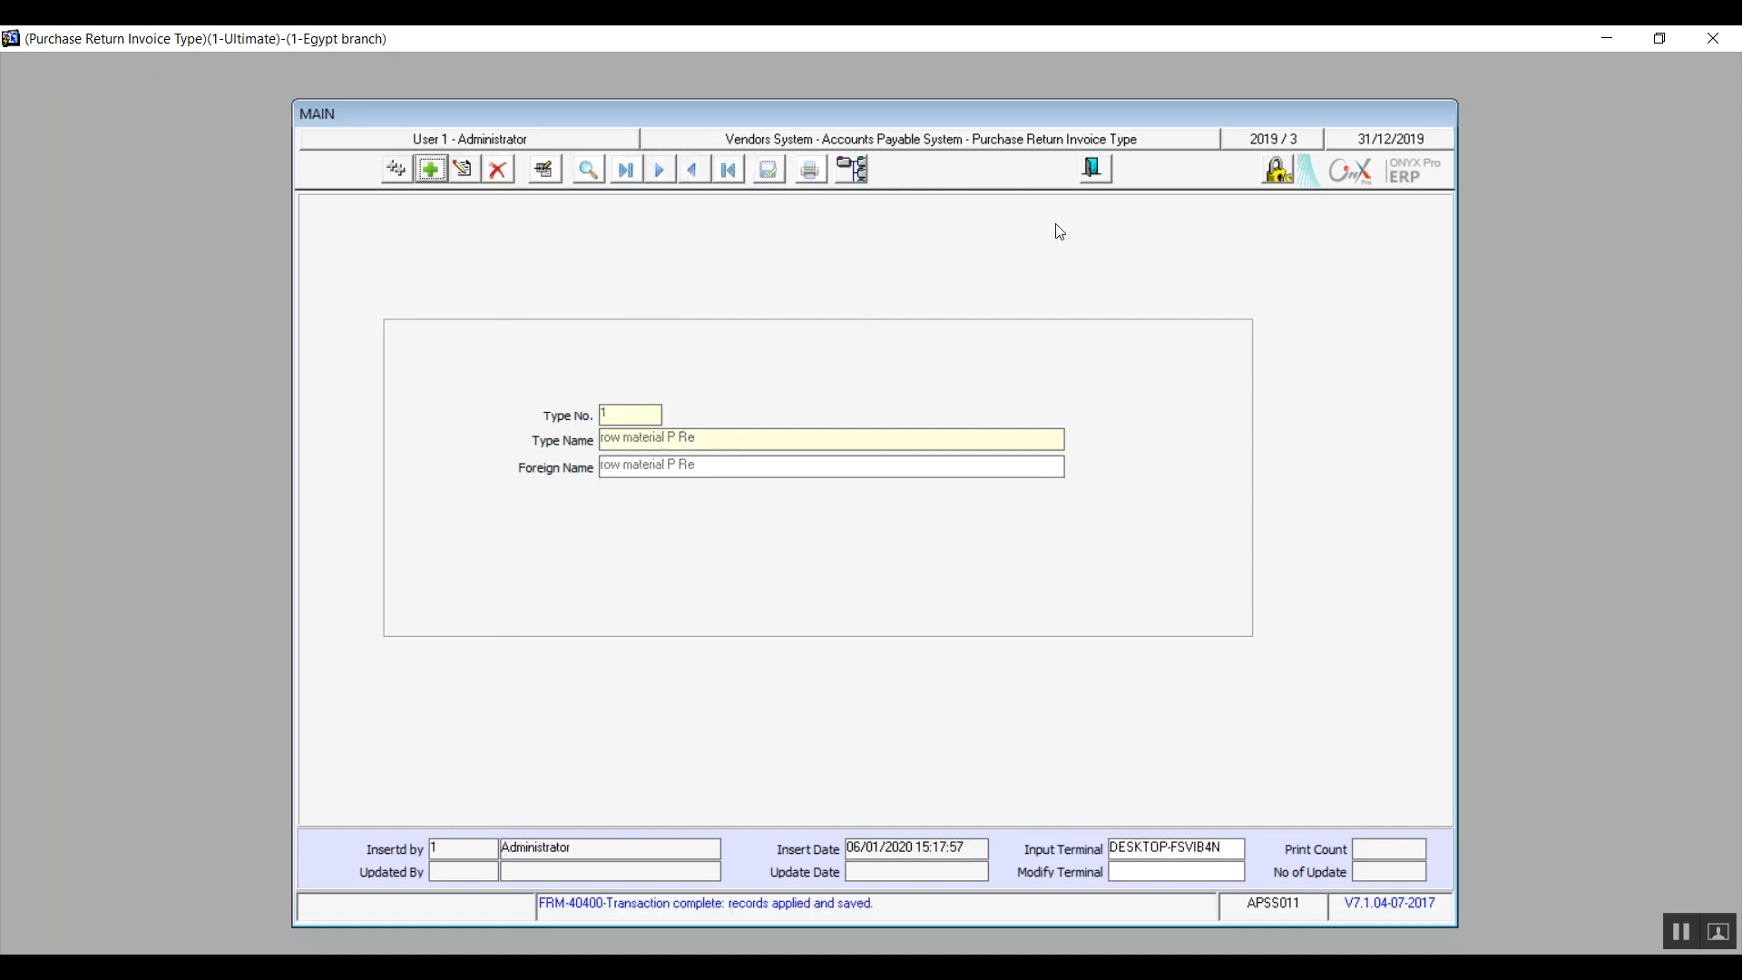
left_click(1095, 170)
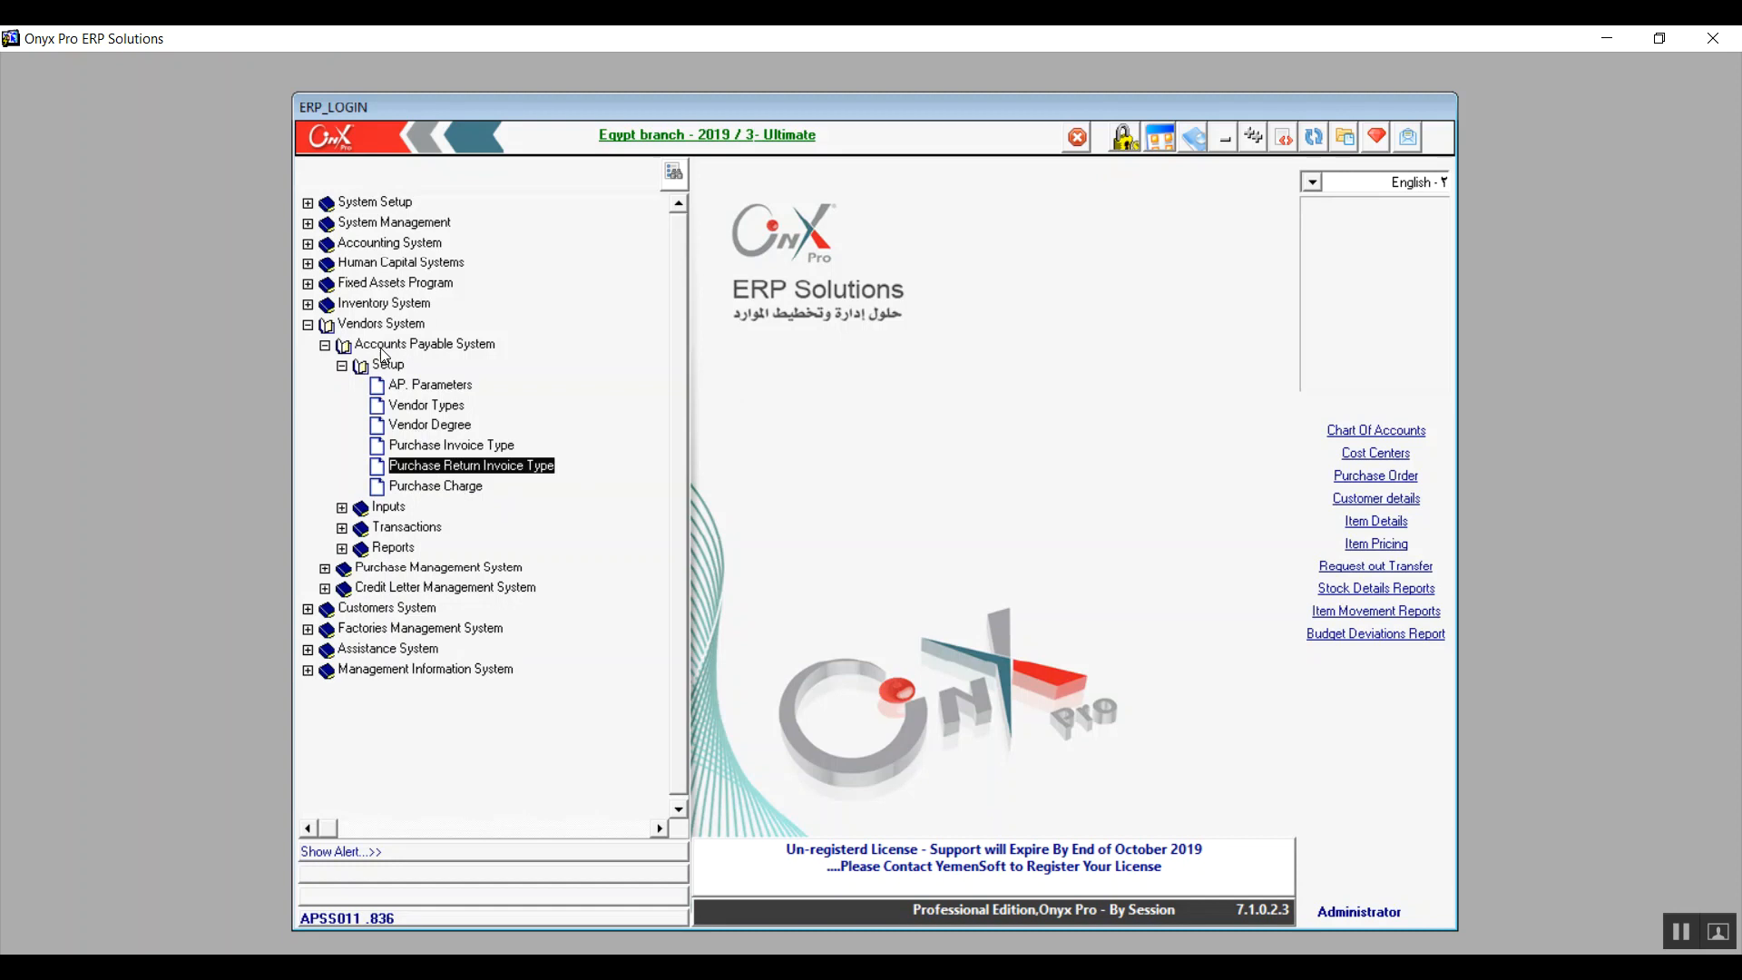
Step: Add a new purchase charge with the charge name "Transportation"
double_click(463, 493)
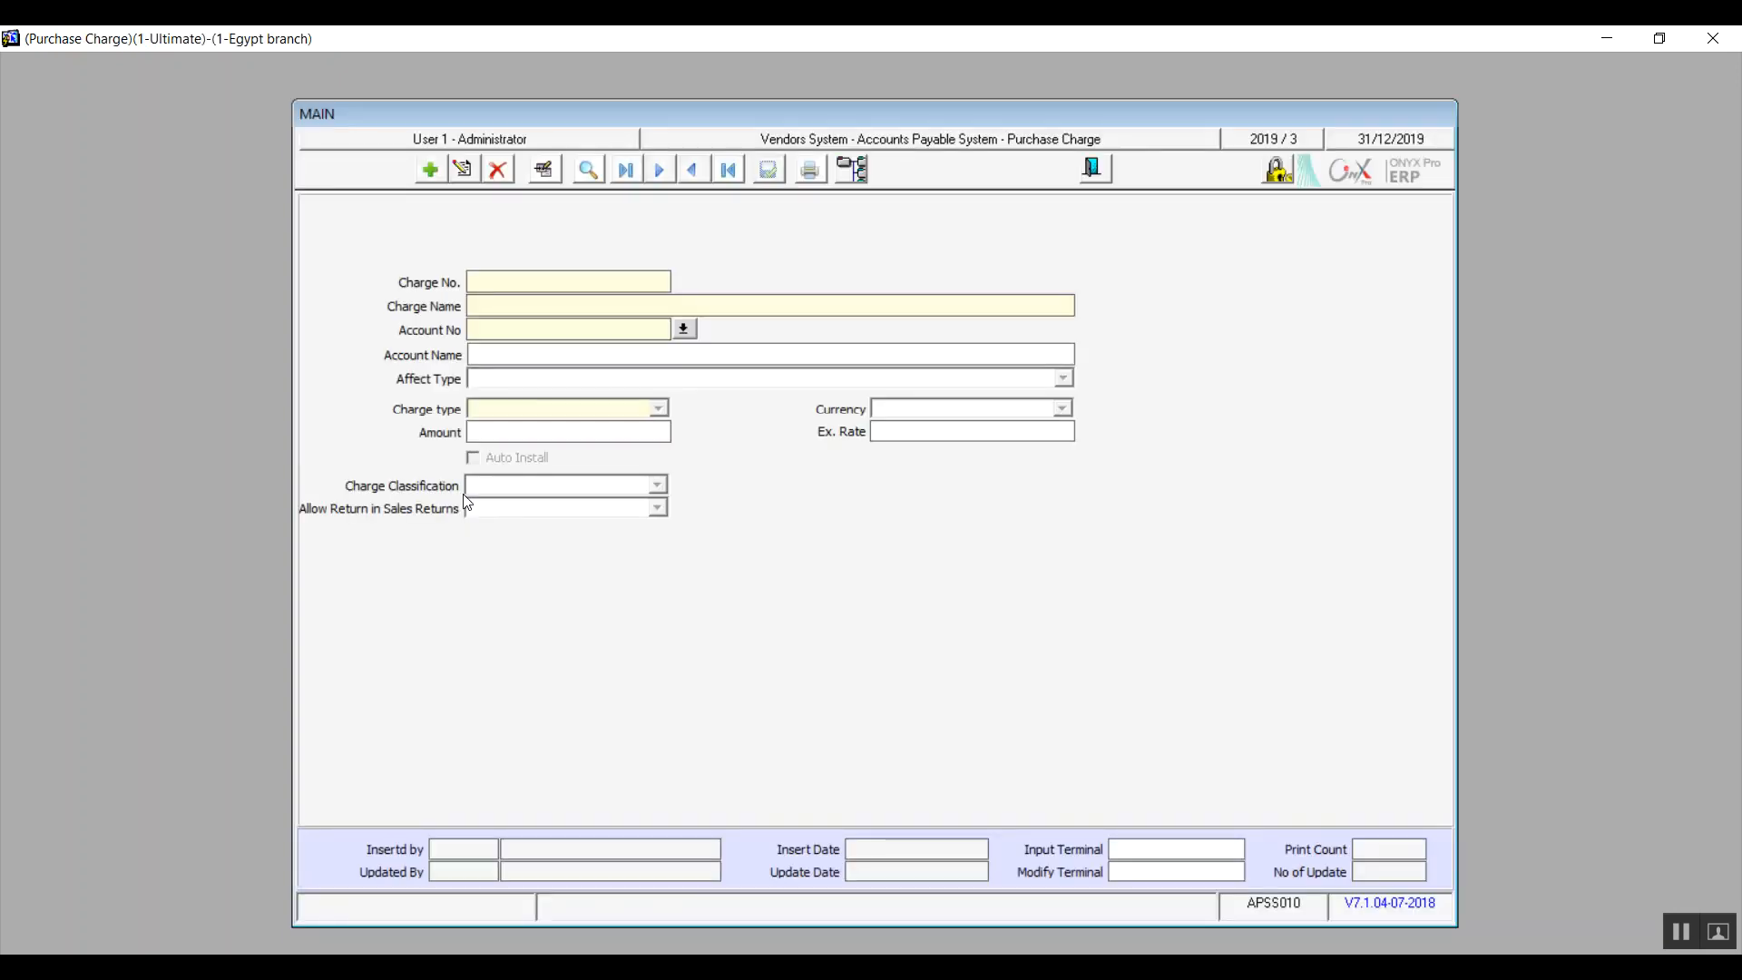
left_click(434, 176)
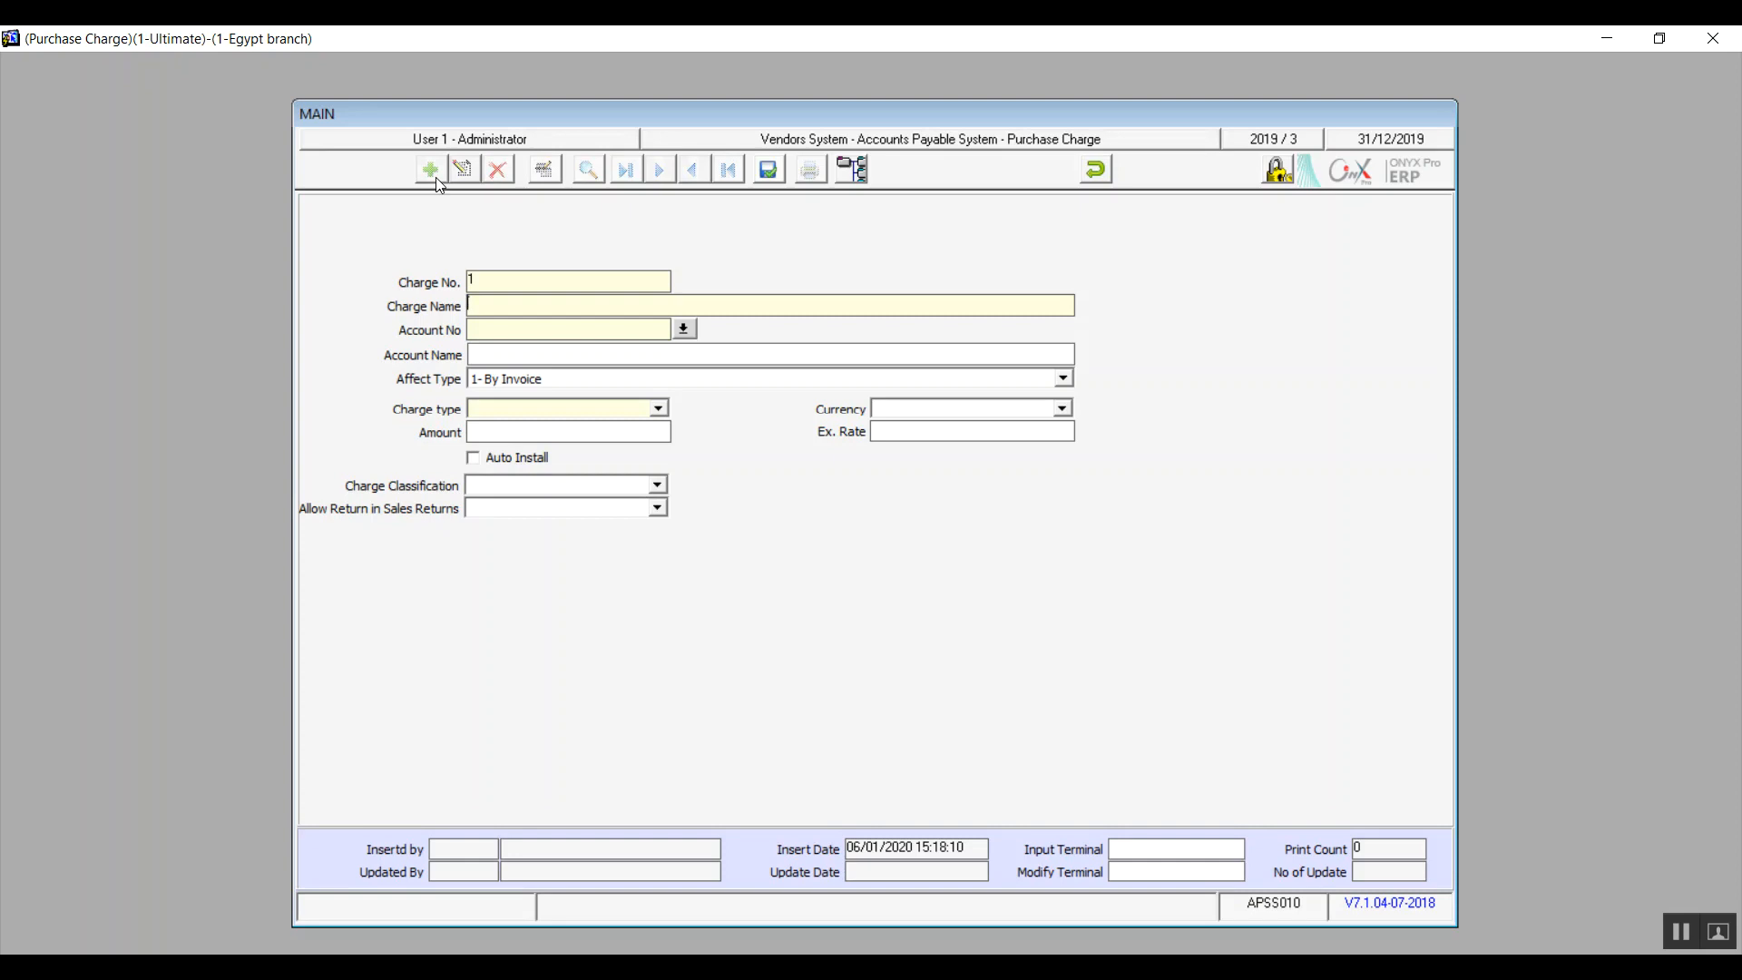
type("Transportation")
key("shift+Left")
key("shift+Left")
key("shift+Left")
key("shift+Left")
key("shift+Left")
key("shift+Left")
key("shift+Left")
key("shift+Left")
key("shift+Left")
key("shift+Left")
key("shift+Left")
key("shift+Left")
key("shift+Left")
key("shift+Left")
key("ctrl+c")
key("Tab")
key("ctrl+v")
key("BackSpace")
key("BackSpace")
key("BackSpace")
key("BackSpace")
key("BackSpace")
key("BackSpace")
key("BackSpace")
key("BackSpace")
key("BackSpace")
key("BackSpace")
key("BackSpace")
key("BackSpace")
key("BackSpace")
key("BackSpace")
Step: Search the chart of accounts for "tra" and assign the Transportation expenses account to the charge
key("F9")
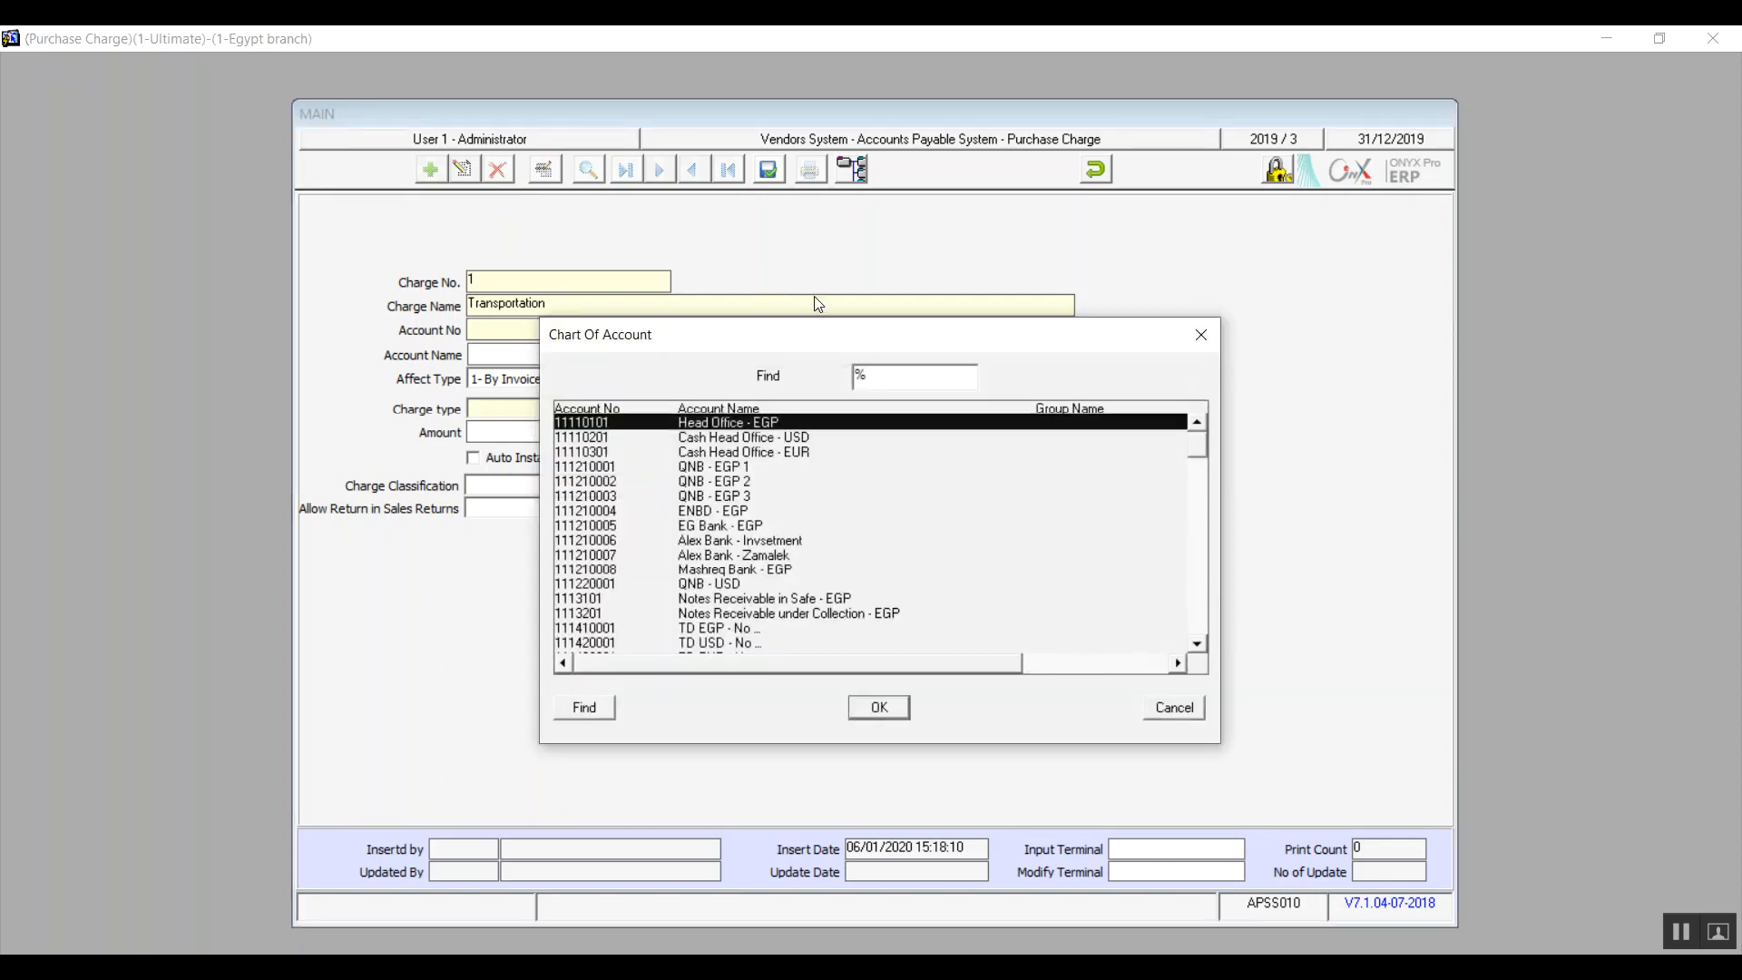
type("tra")
key("Return")
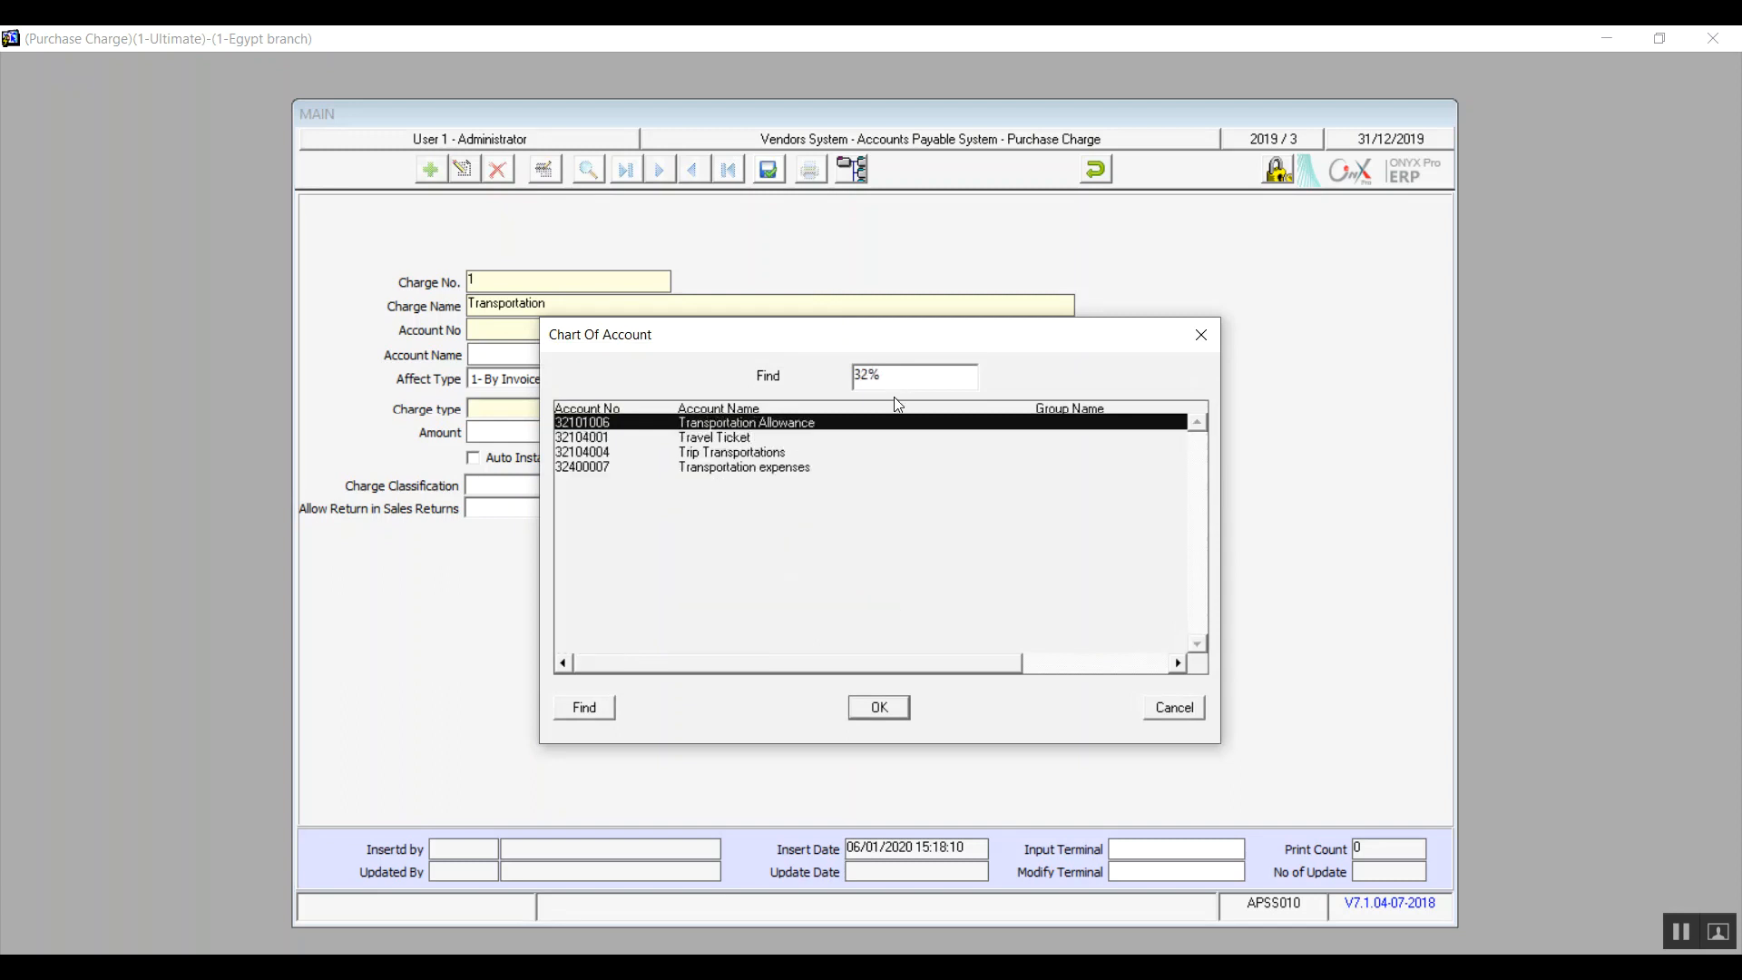
double_click(777, 467)
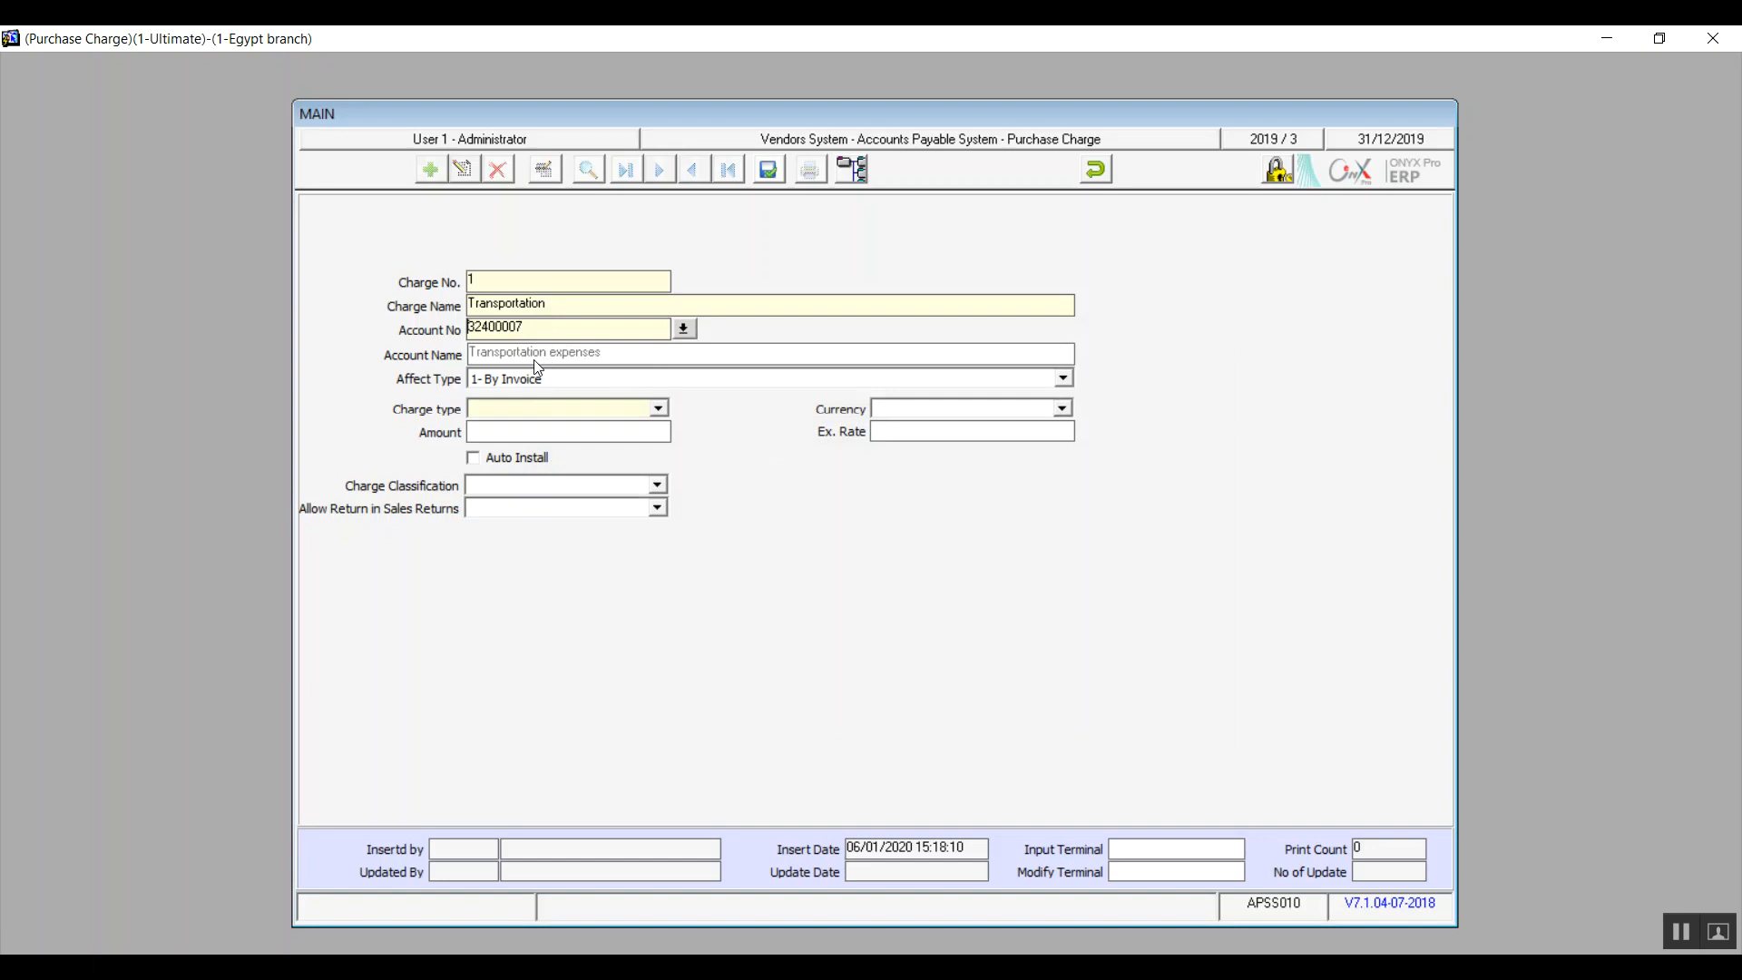
key("Tab")
left_click(553, 379)
left_click(552, 379)
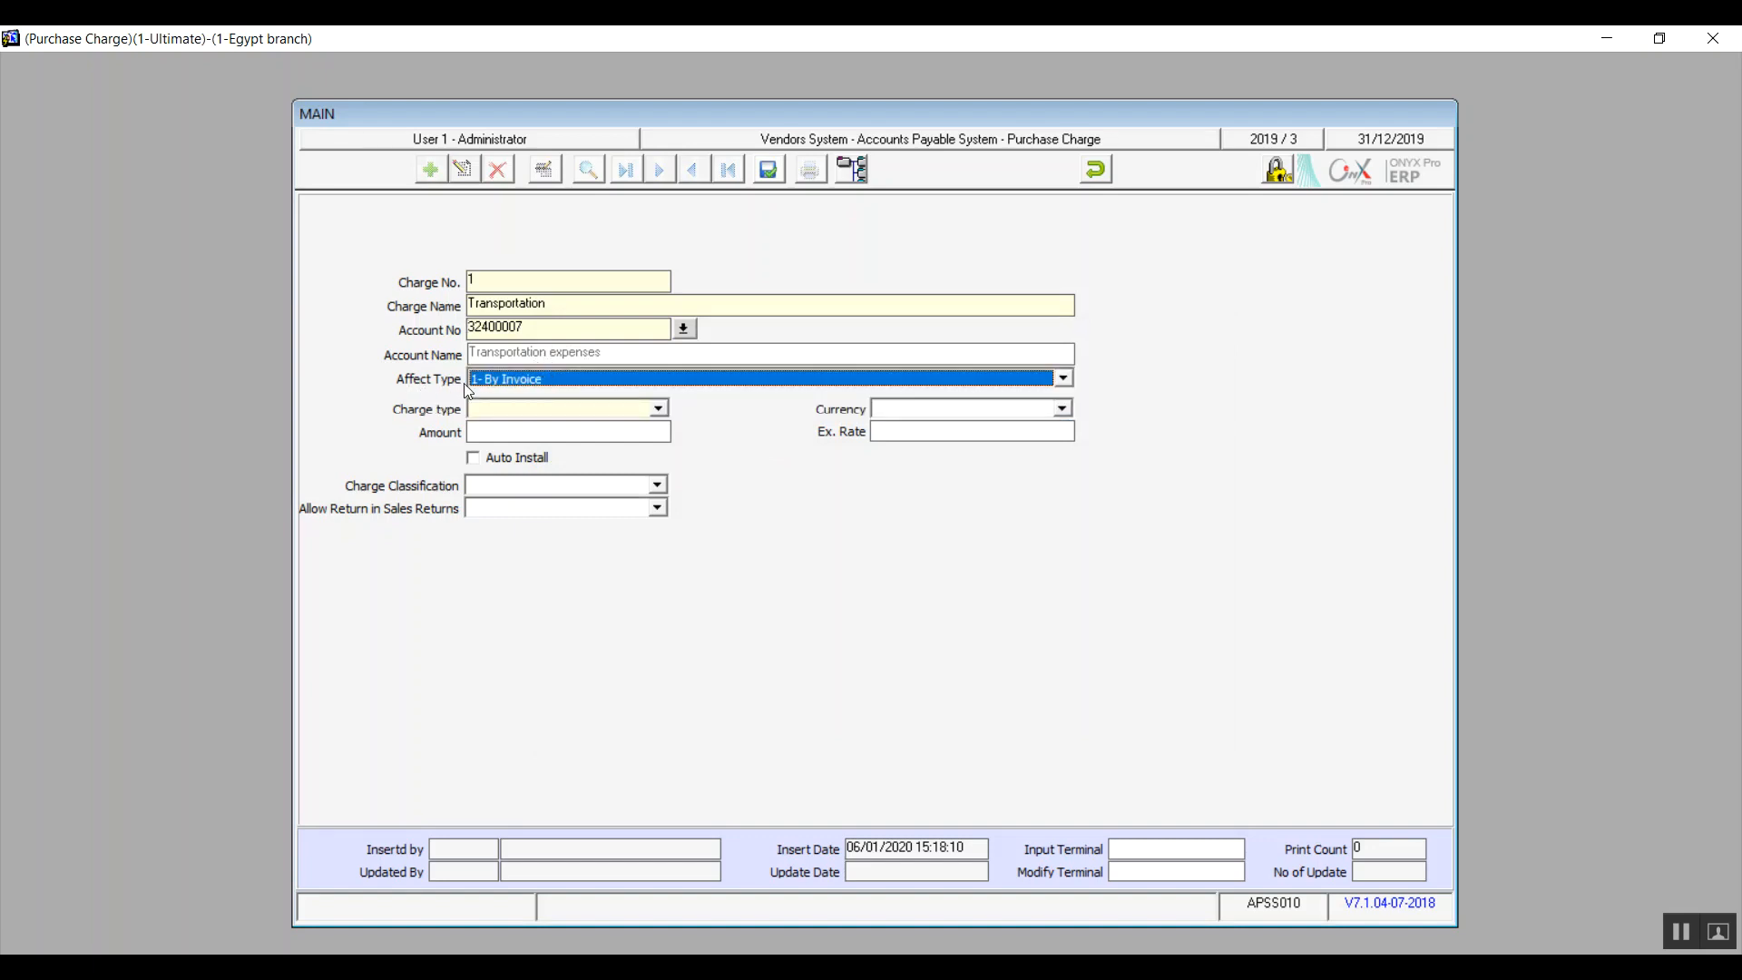
Step: Try both Amount and Percent as the charge type of the Transportation charge
left_click(669, 414)
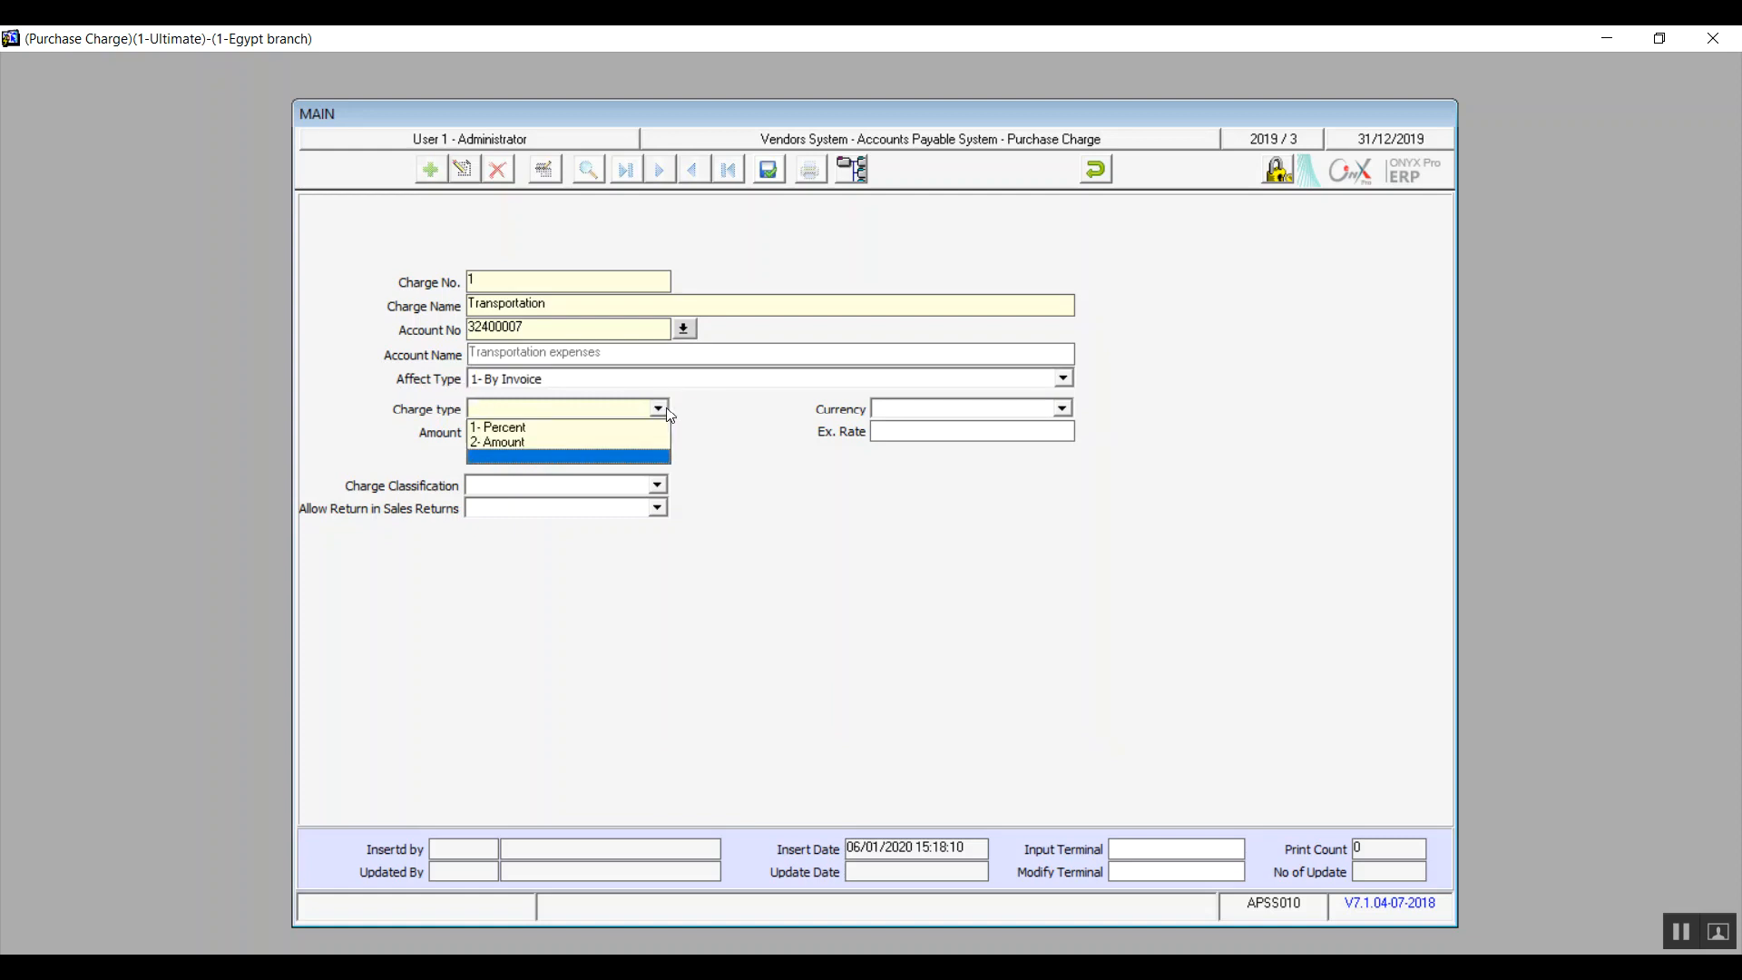
left_click(600, 429)
left_click(602, 444)
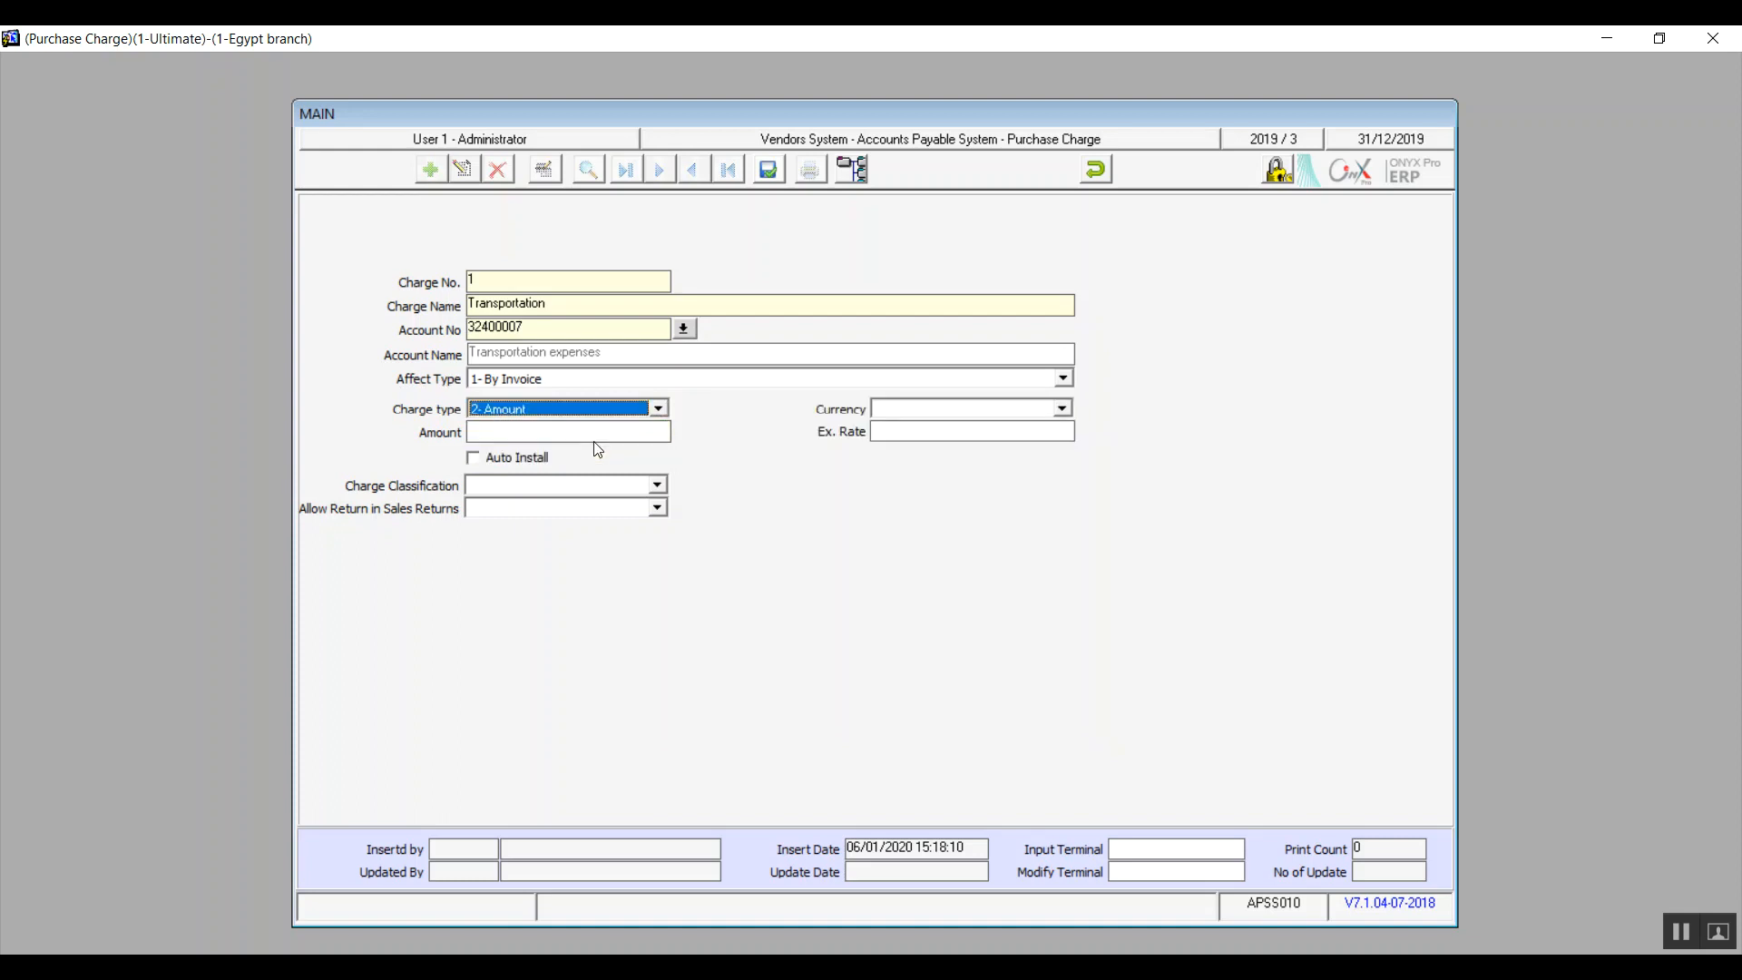
left_click(657, 409)
left_click(613, 428)
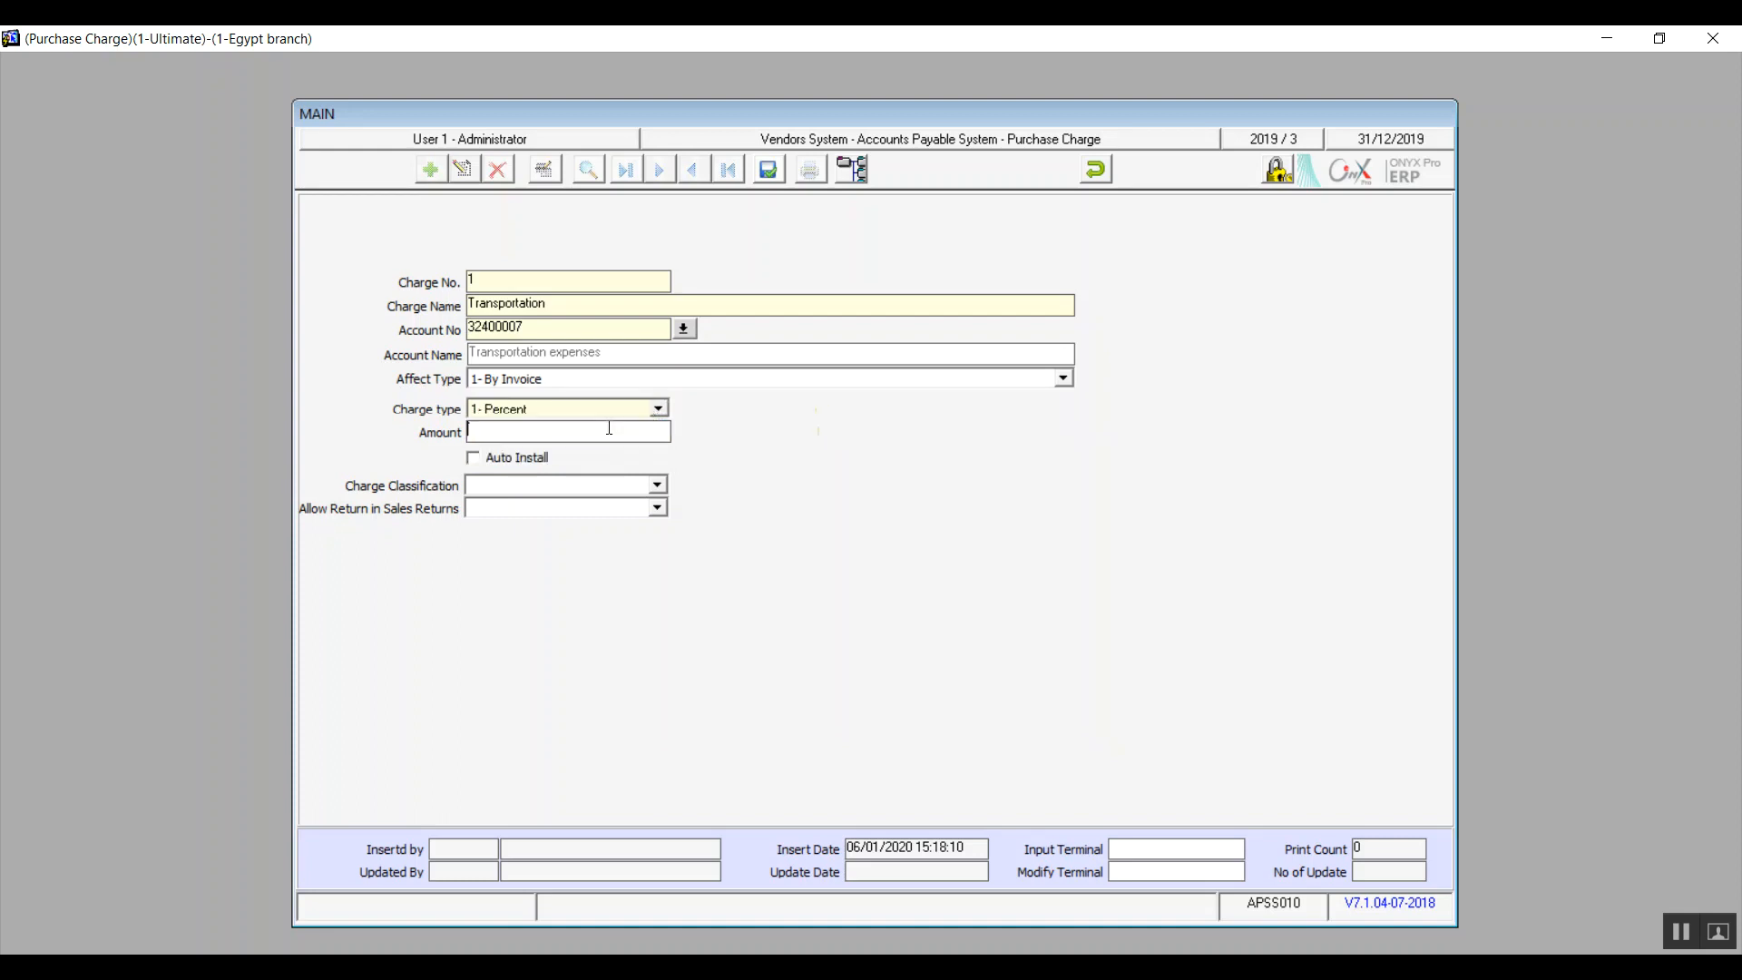
left_click(557, 412)
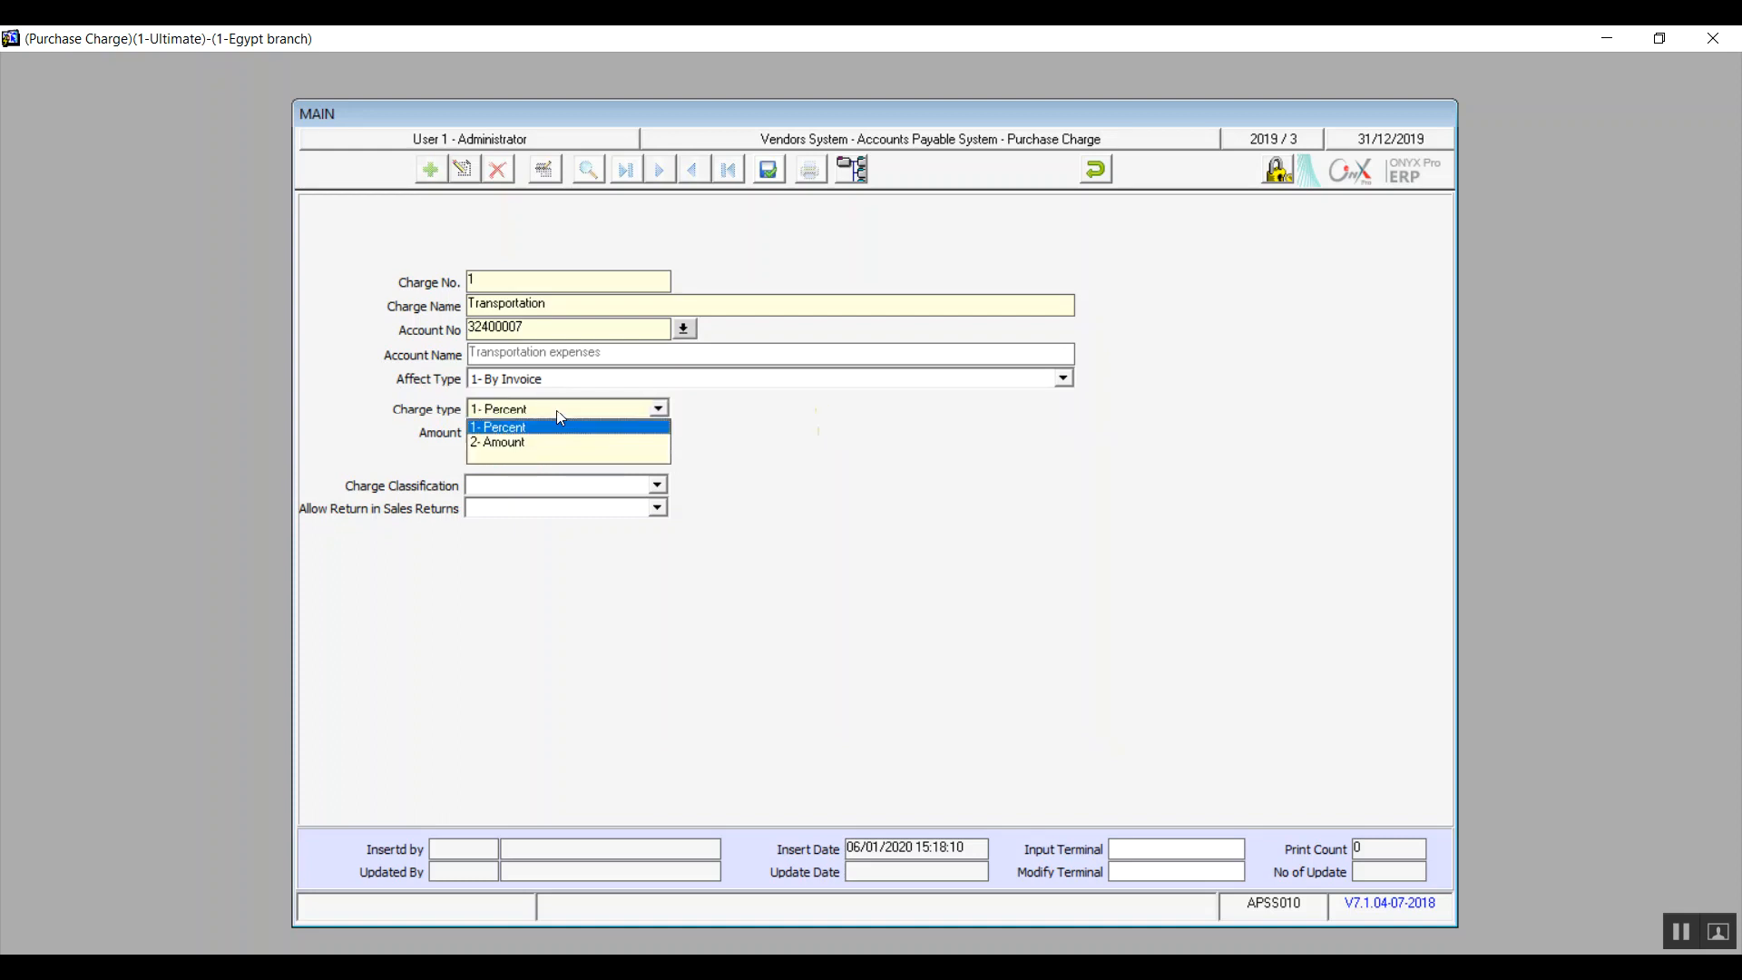
left_click(560, 414)
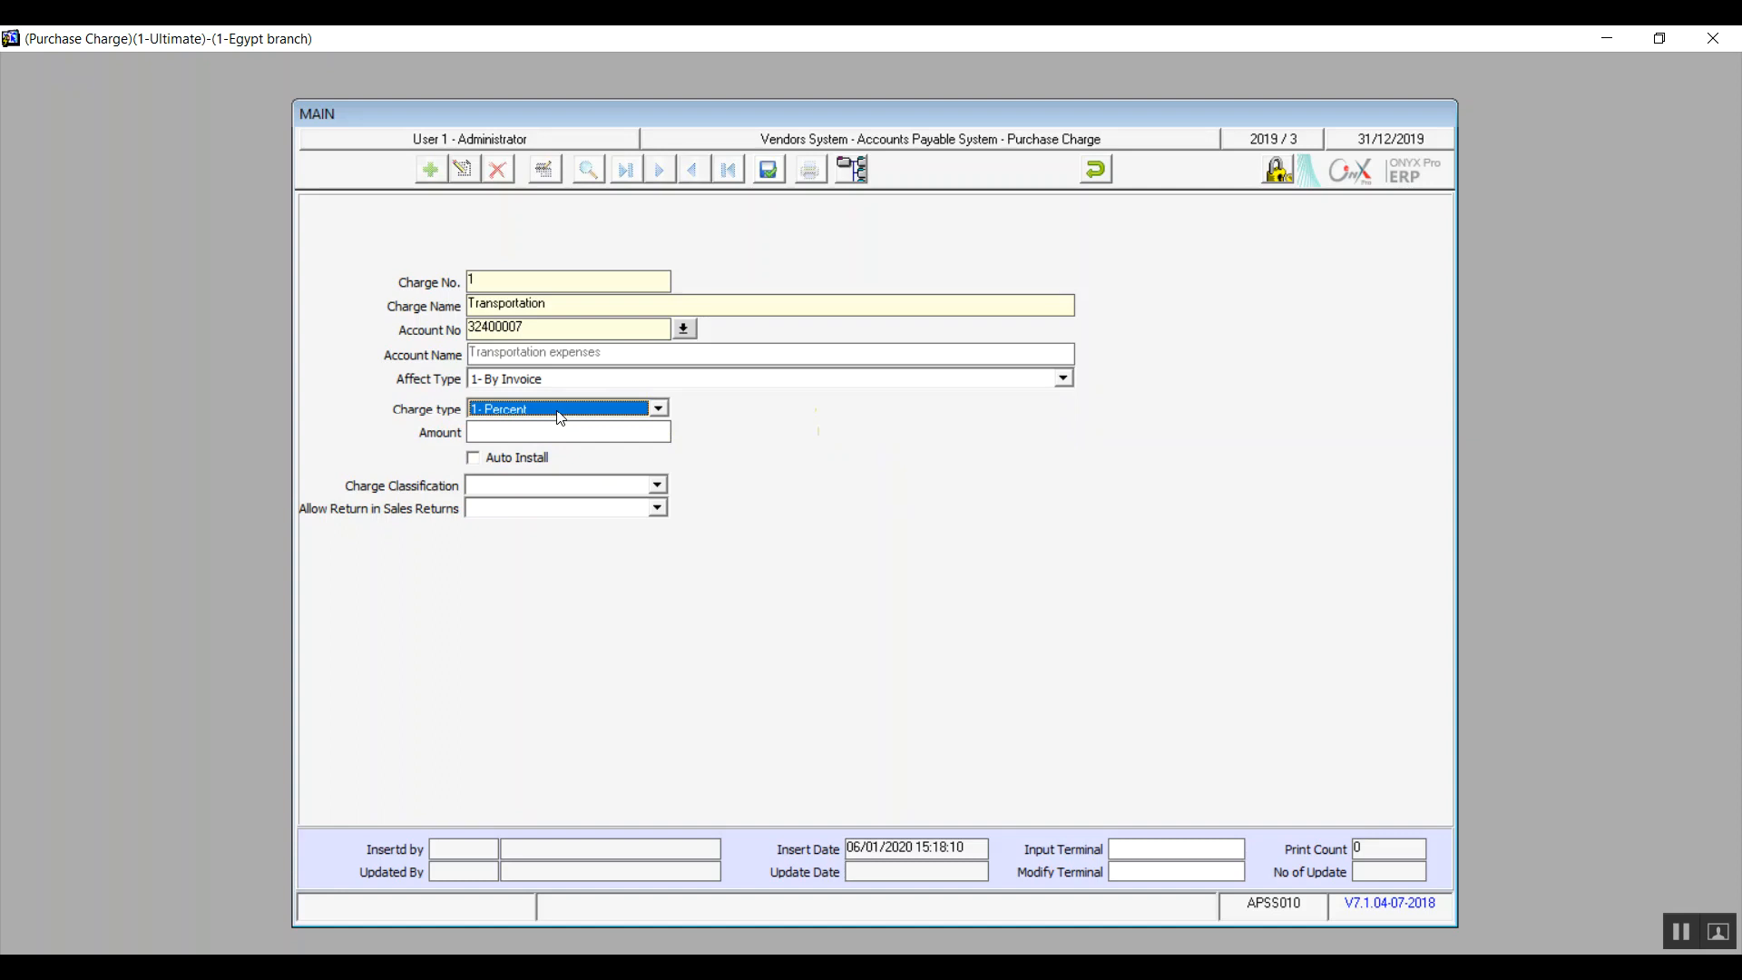
Step: Set the Transportation charge's type to Amount and its currency to EGP
left_click(658, 410)
left_click(635, 443)
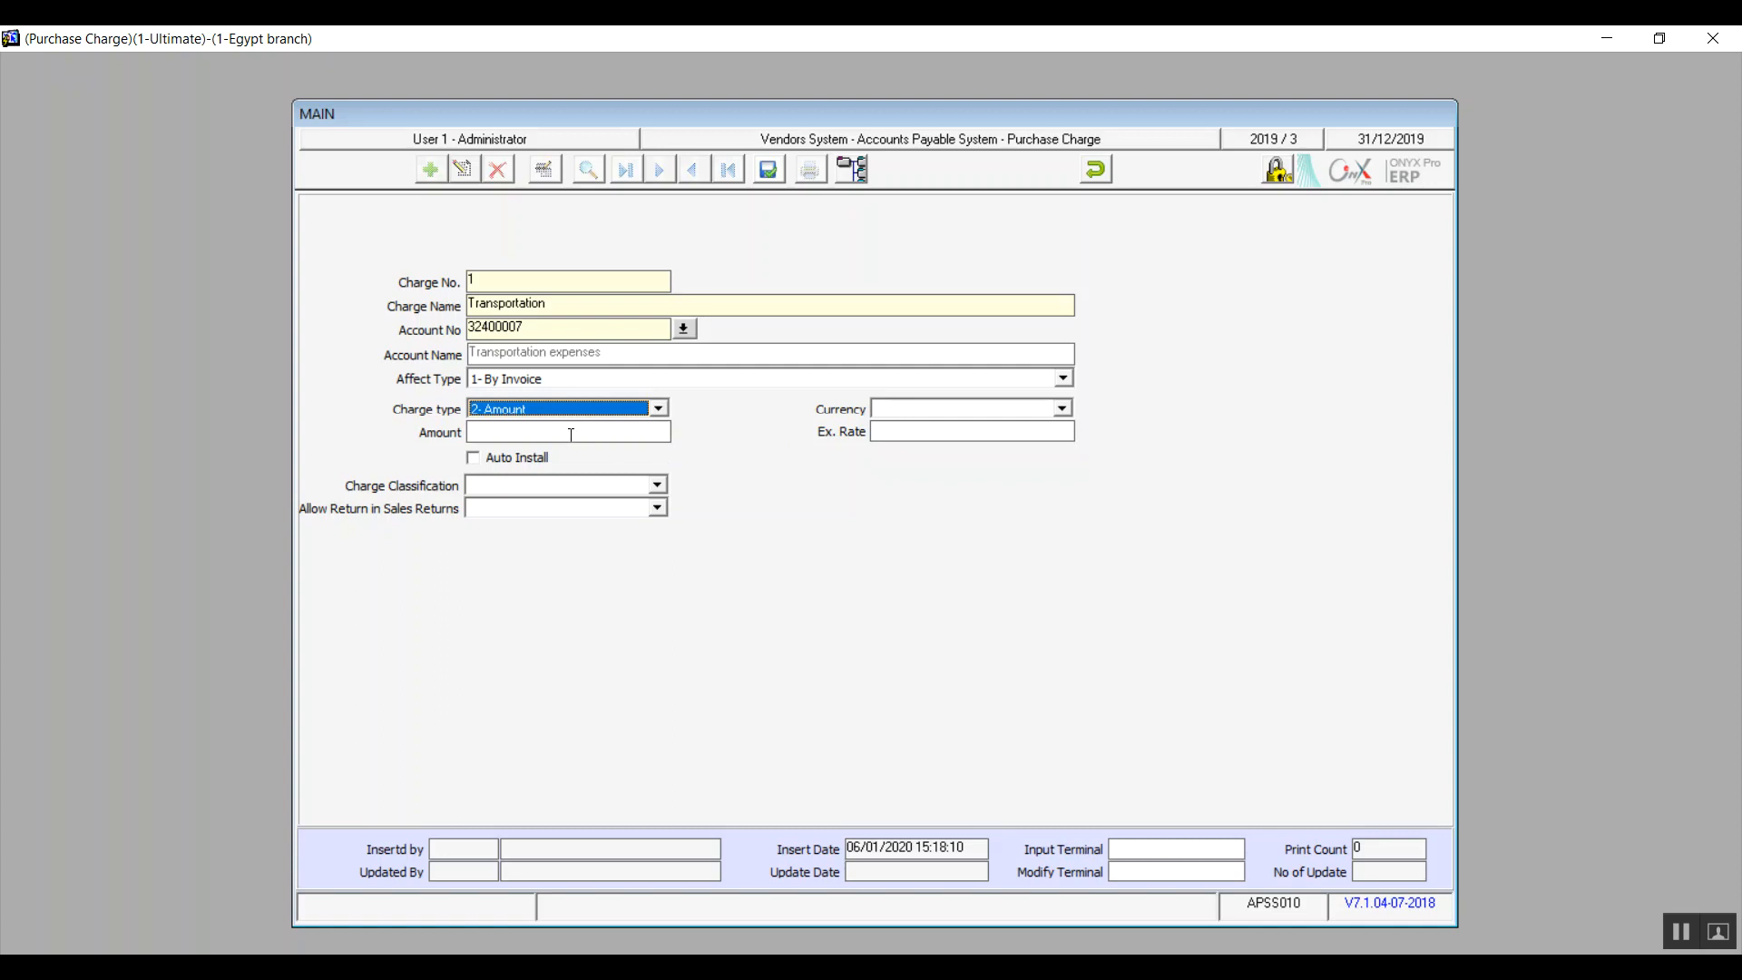
left_click(571, 435)
left_click(912, 414)
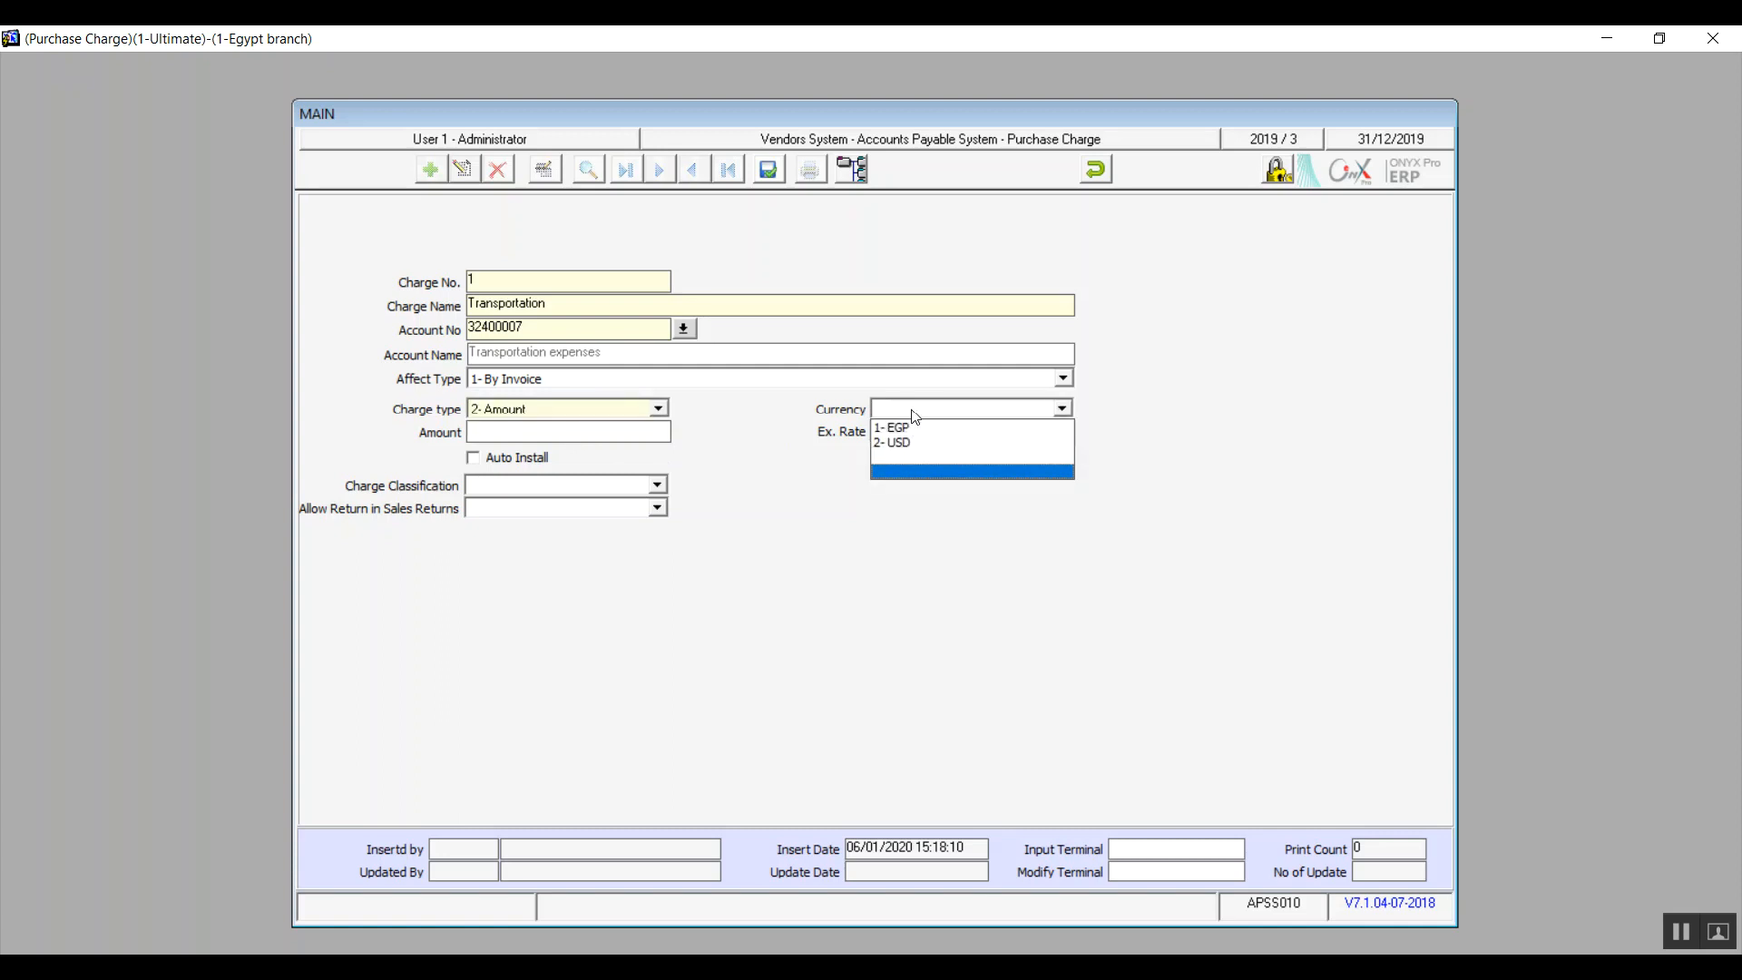
left_click(918, 428)
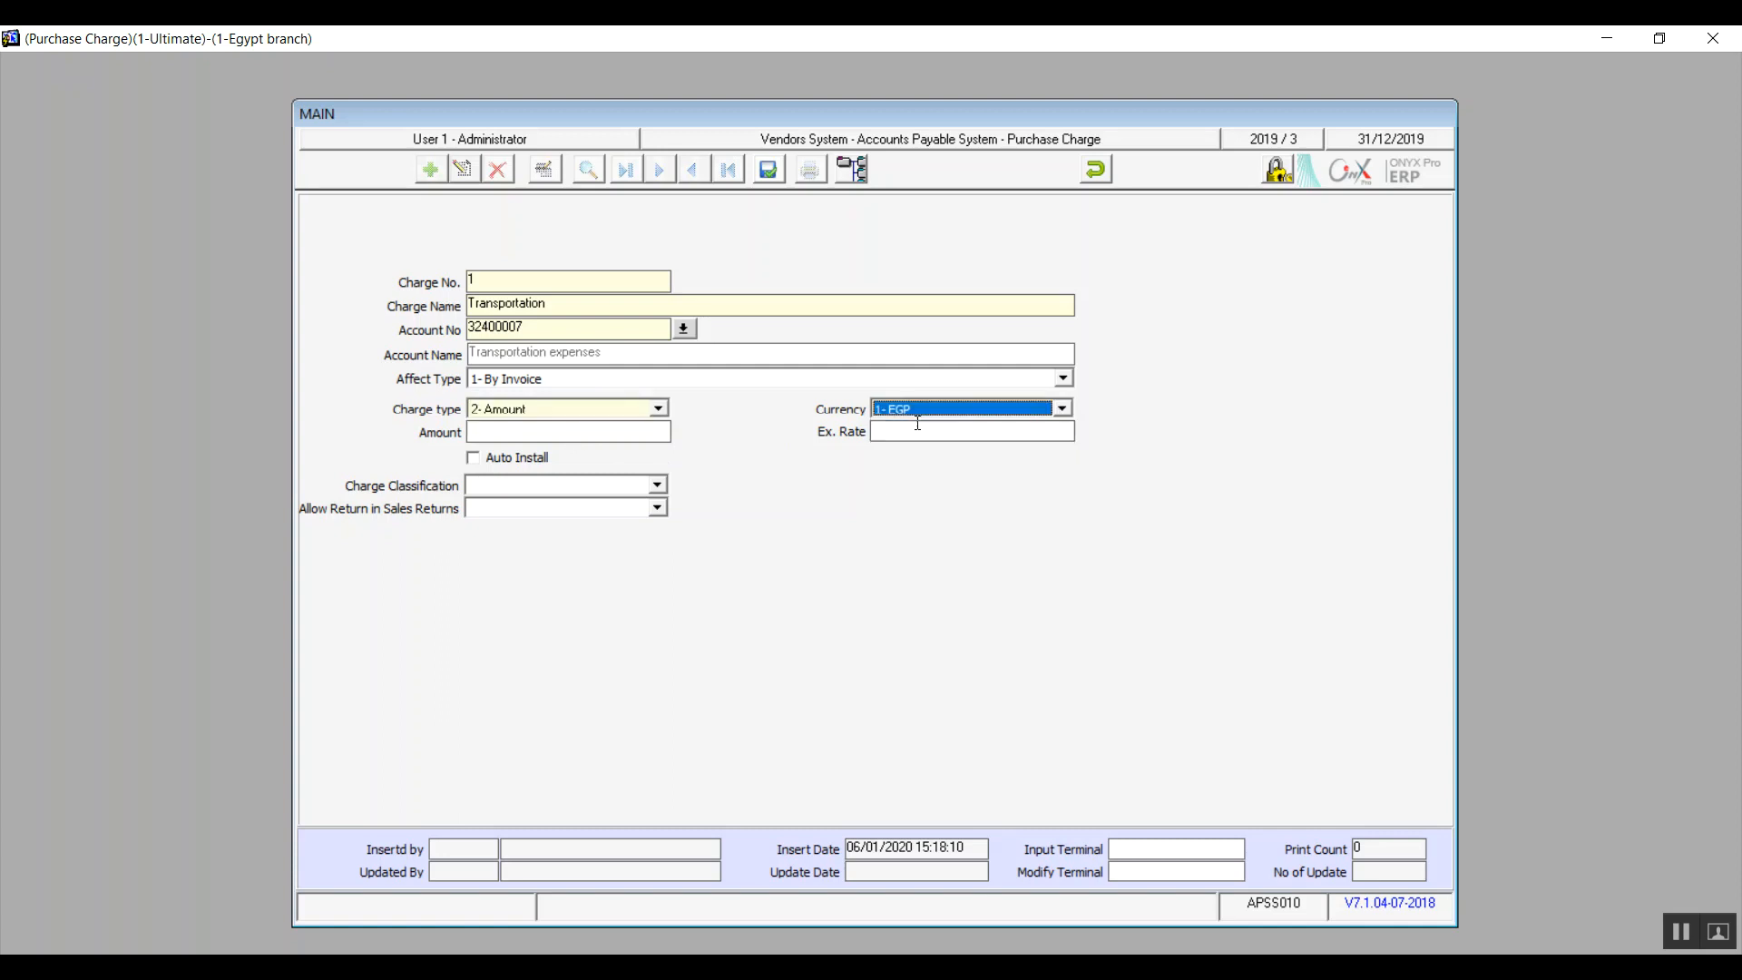
Step: Try entering an amount of 100 for the charge, clear it again, and try the Auto Install option
left_click(604, 432)
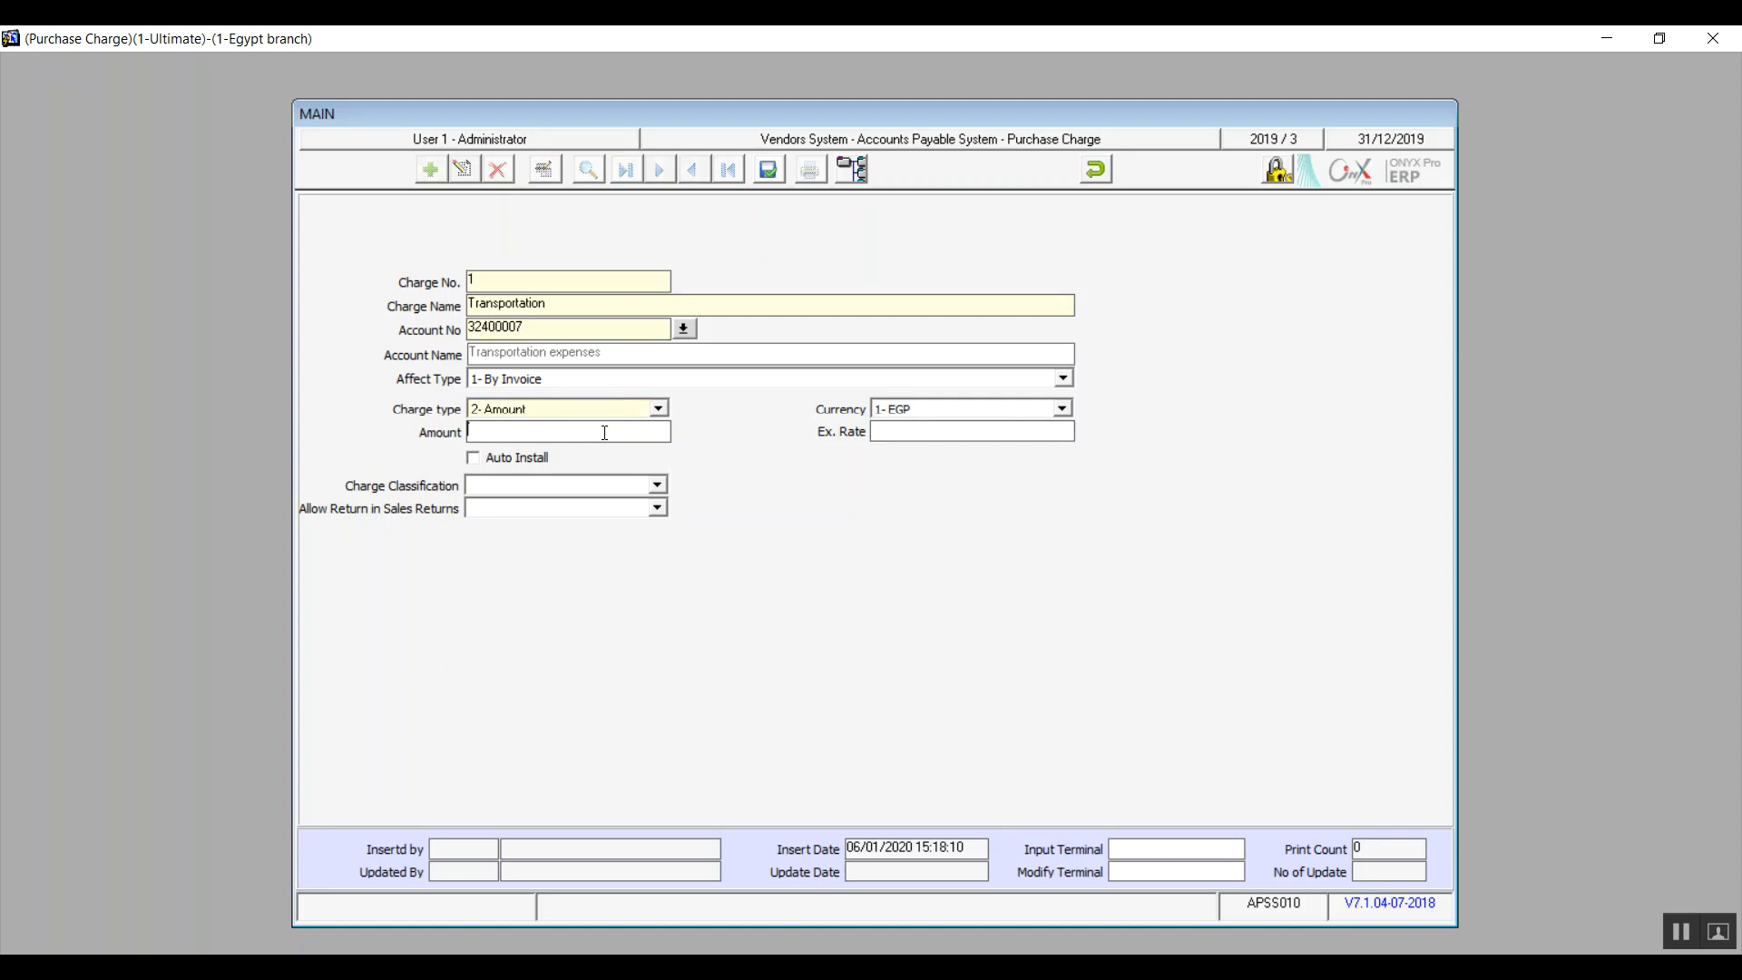
type("100")
key("BackSpace")
key("BackSpace")
left_click(472, 459)
Step: Try both Add and Discount as the charge classification of the Transportation charge
left_click(653, 486)
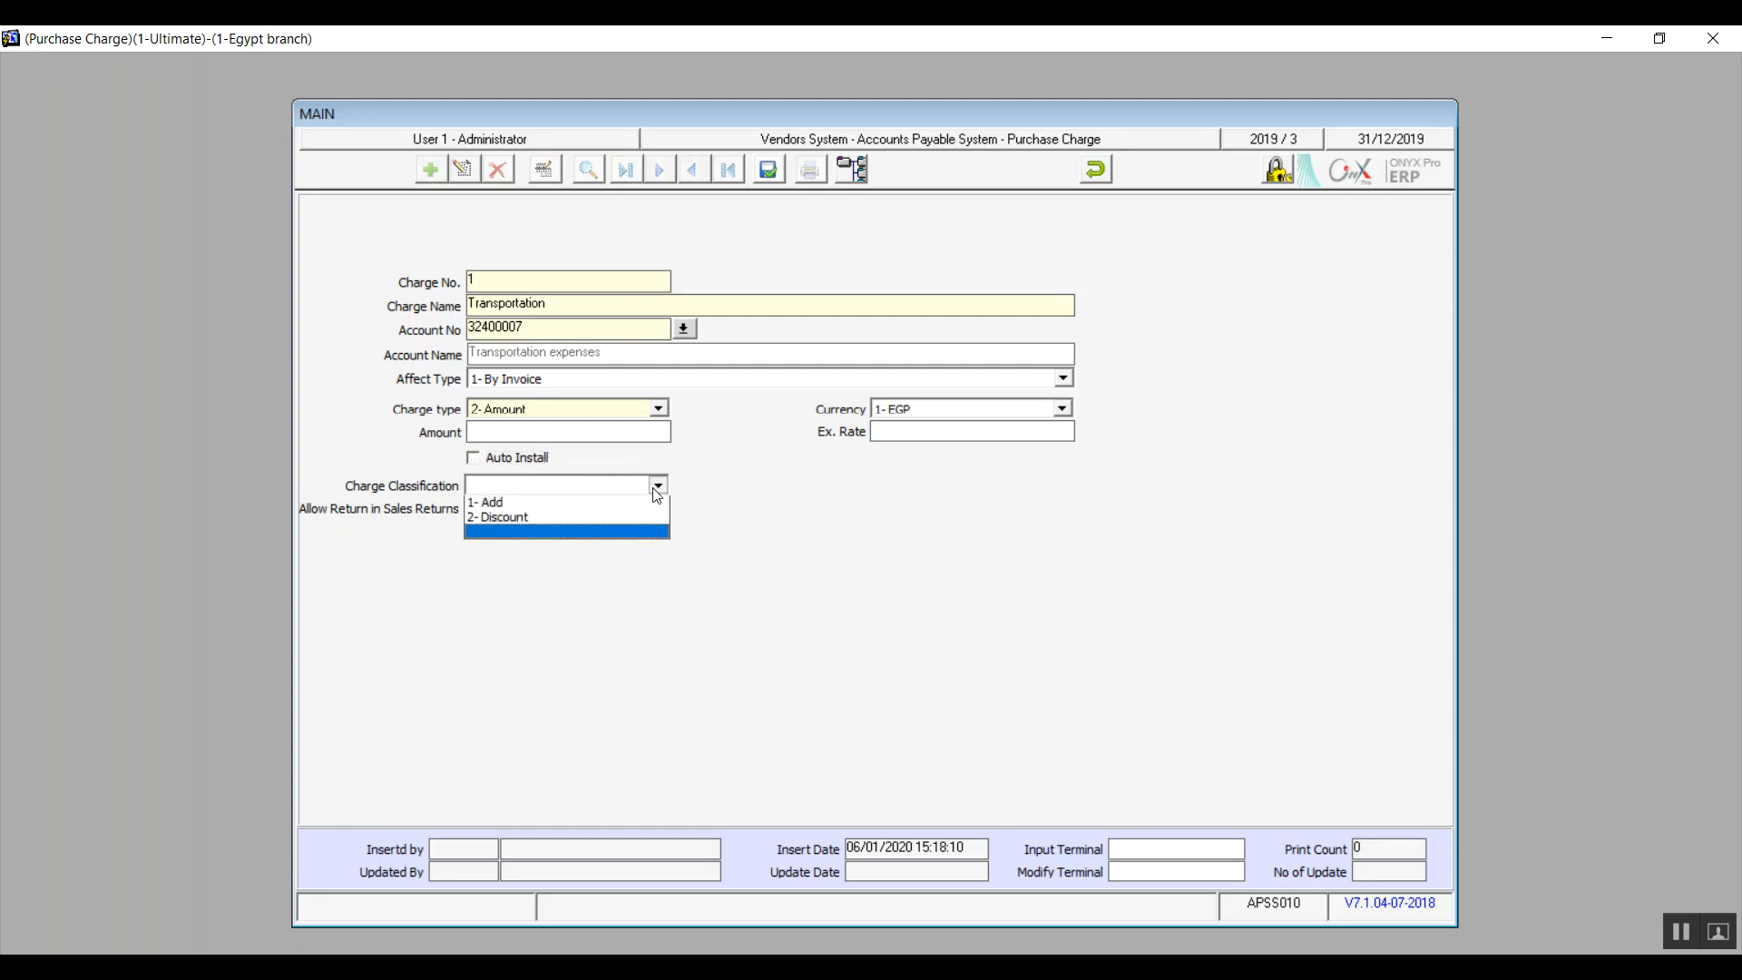
left_click(590, 504)
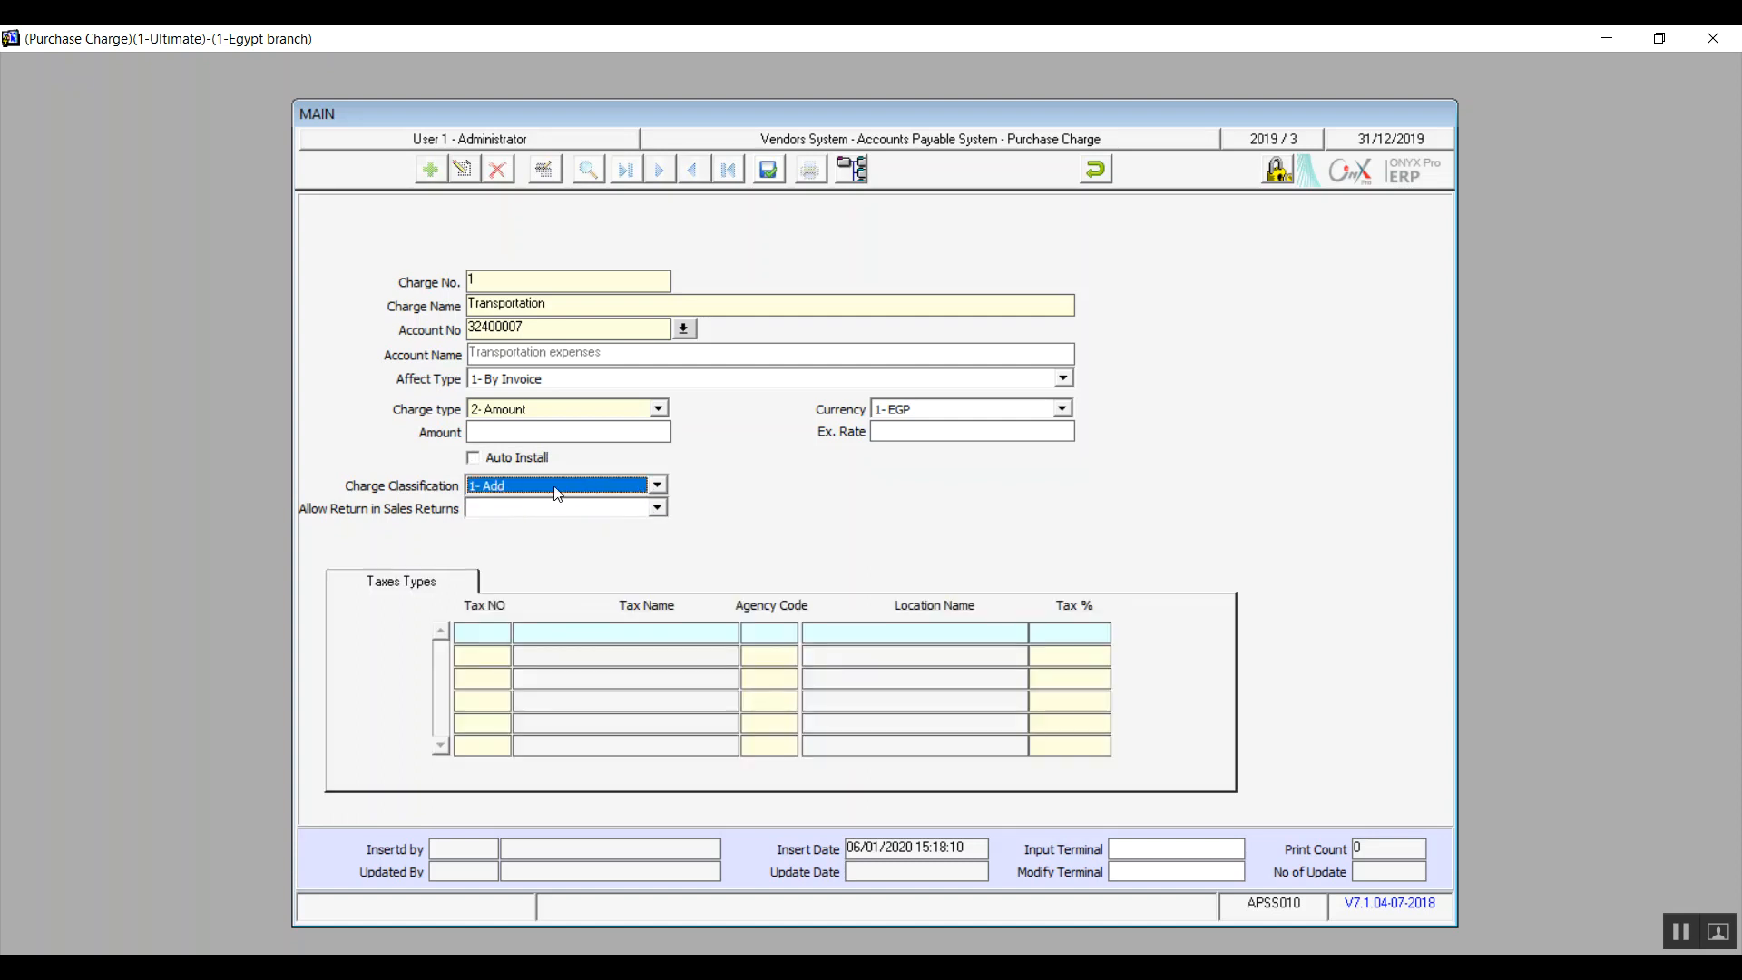
left_click(655, 486)
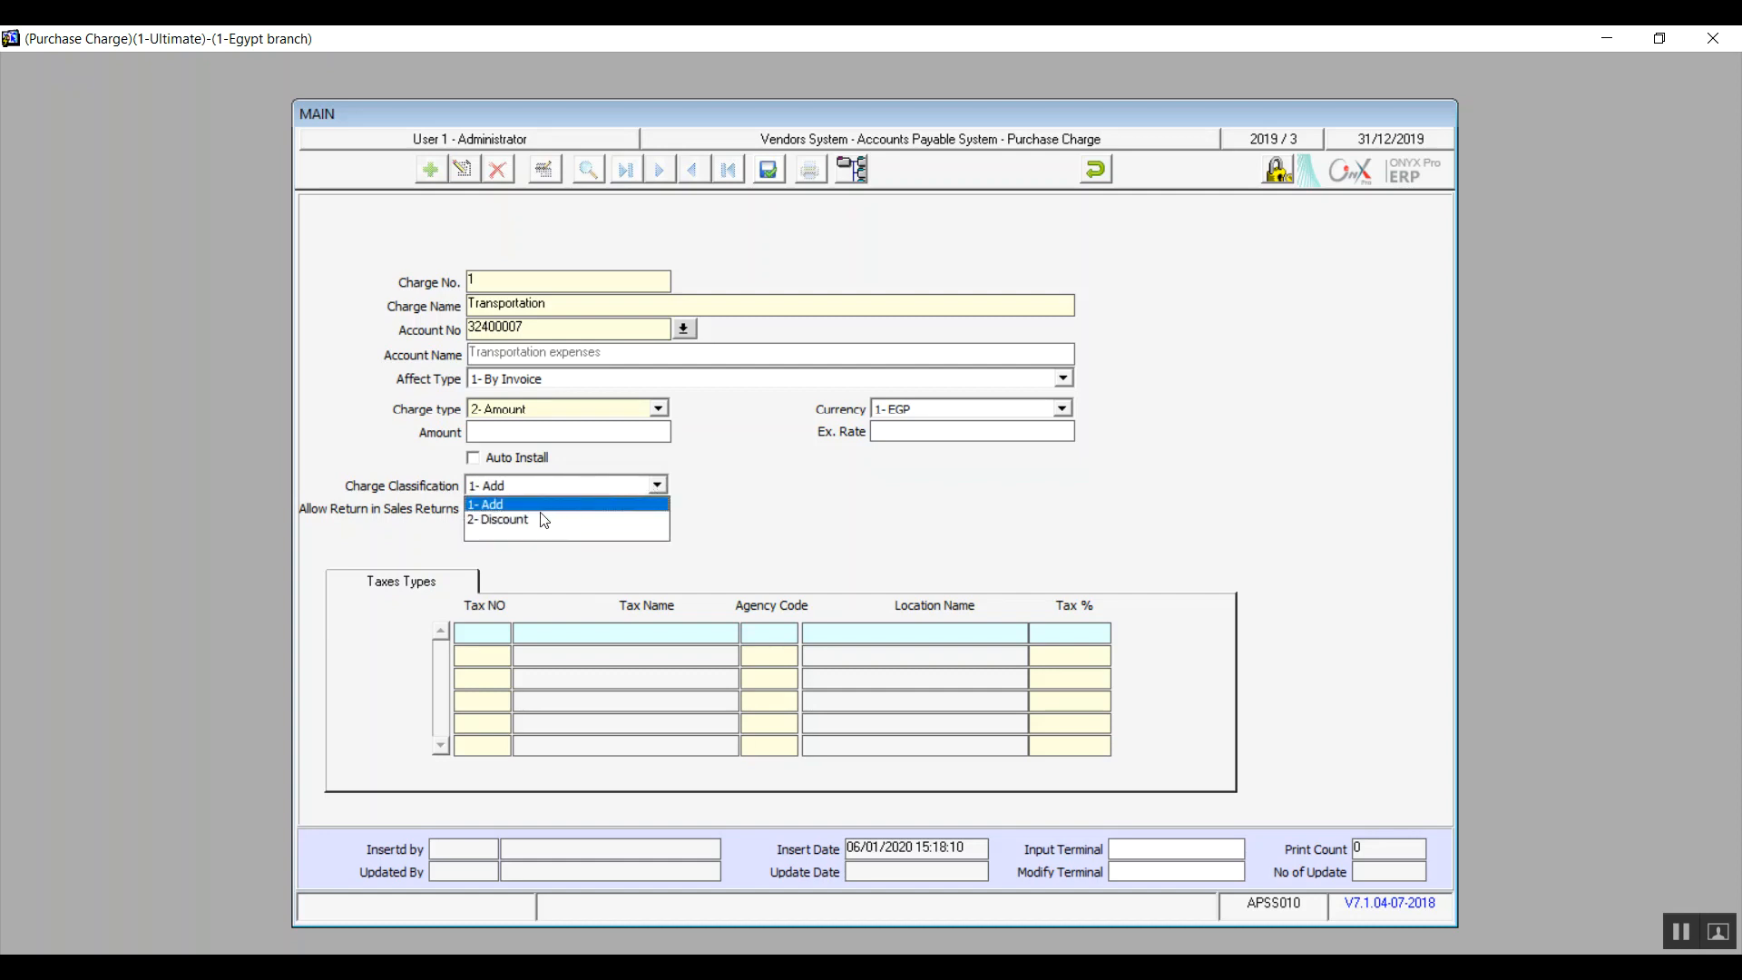
left_click(537, 520)
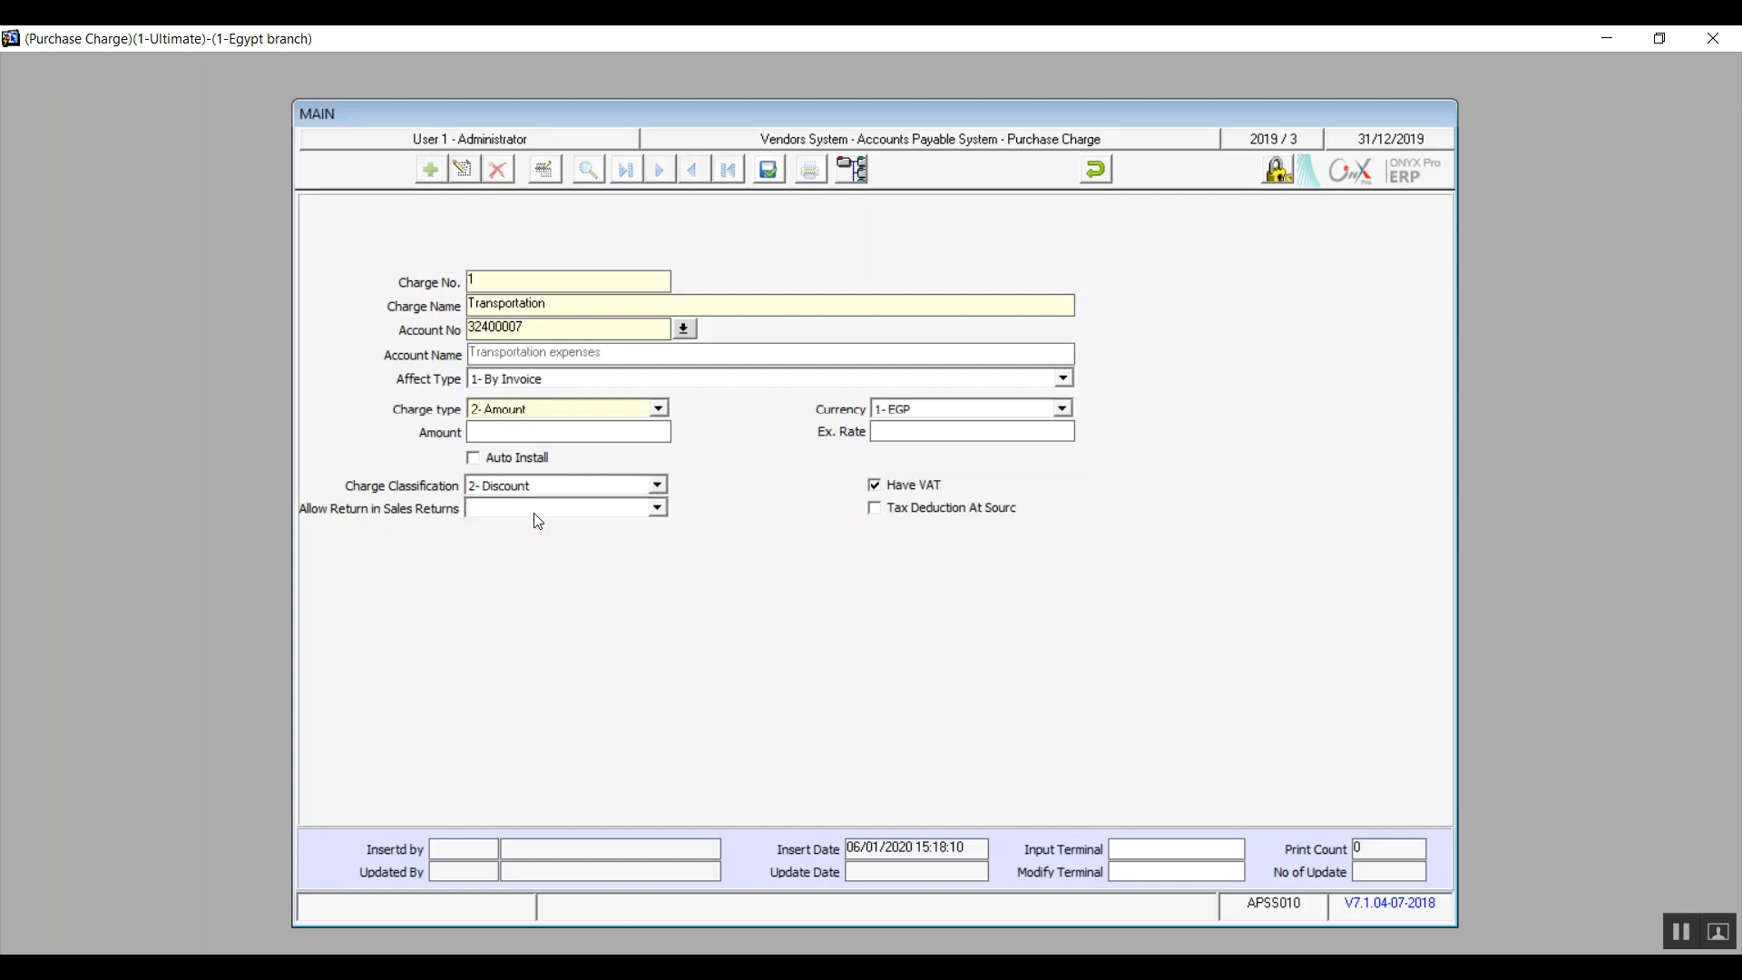
left_click(657, 487)
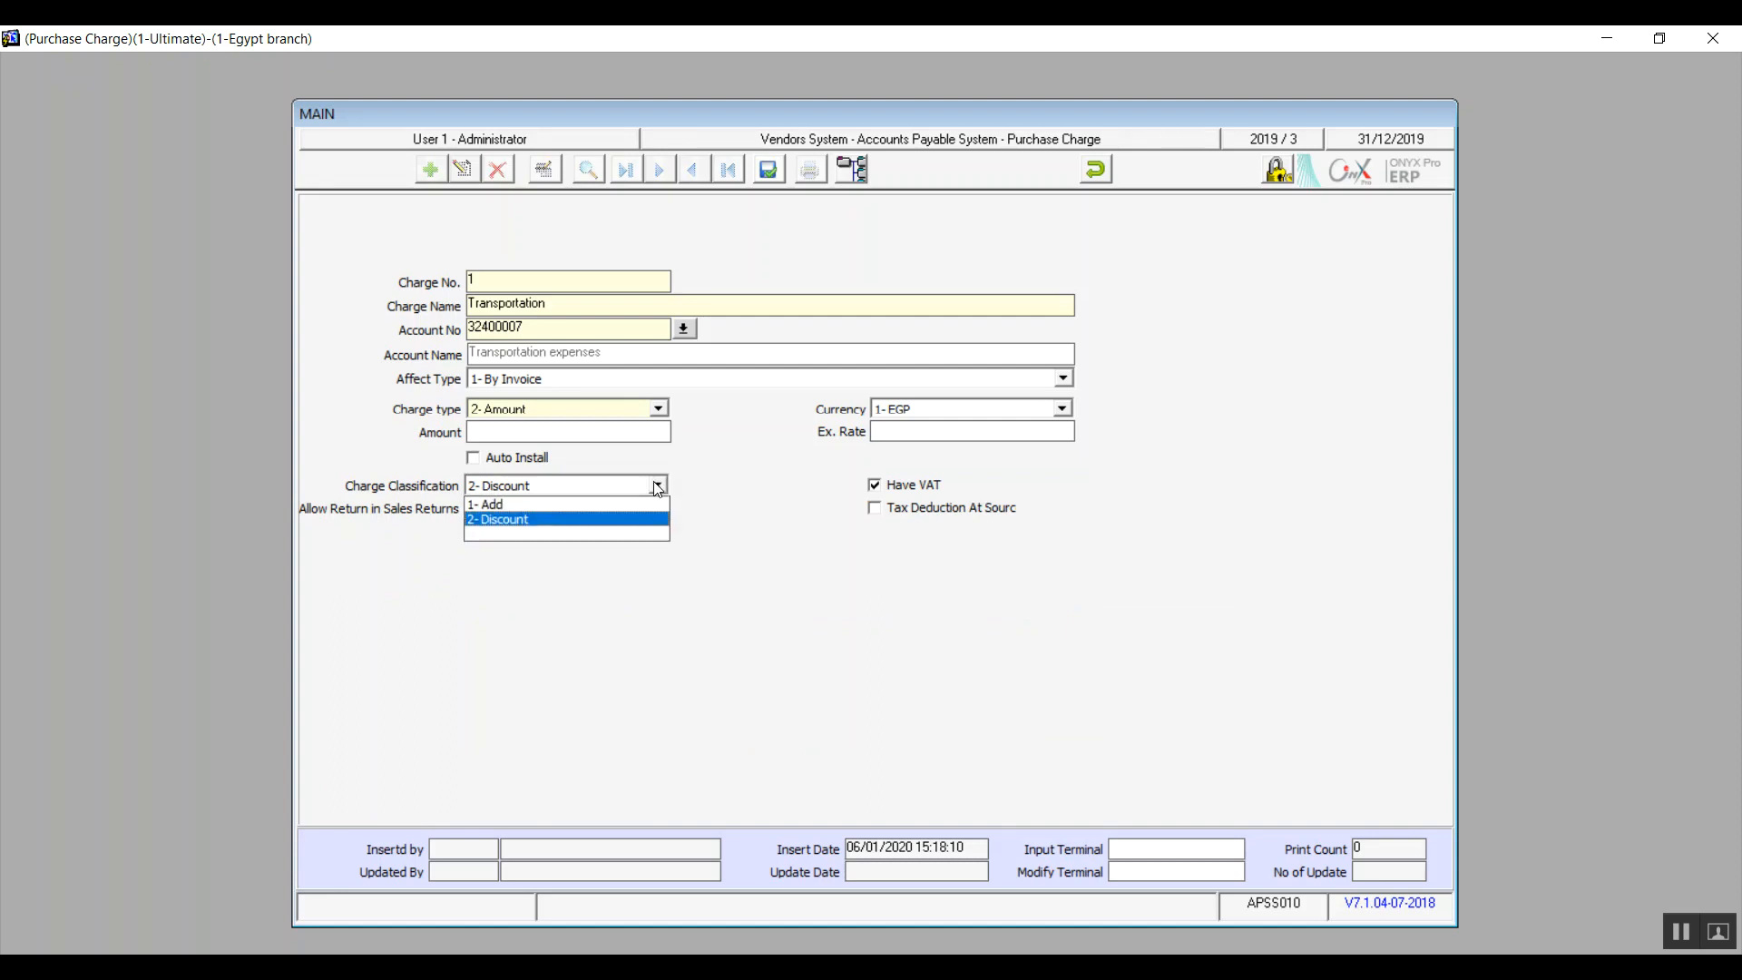
left_click(567, 506)
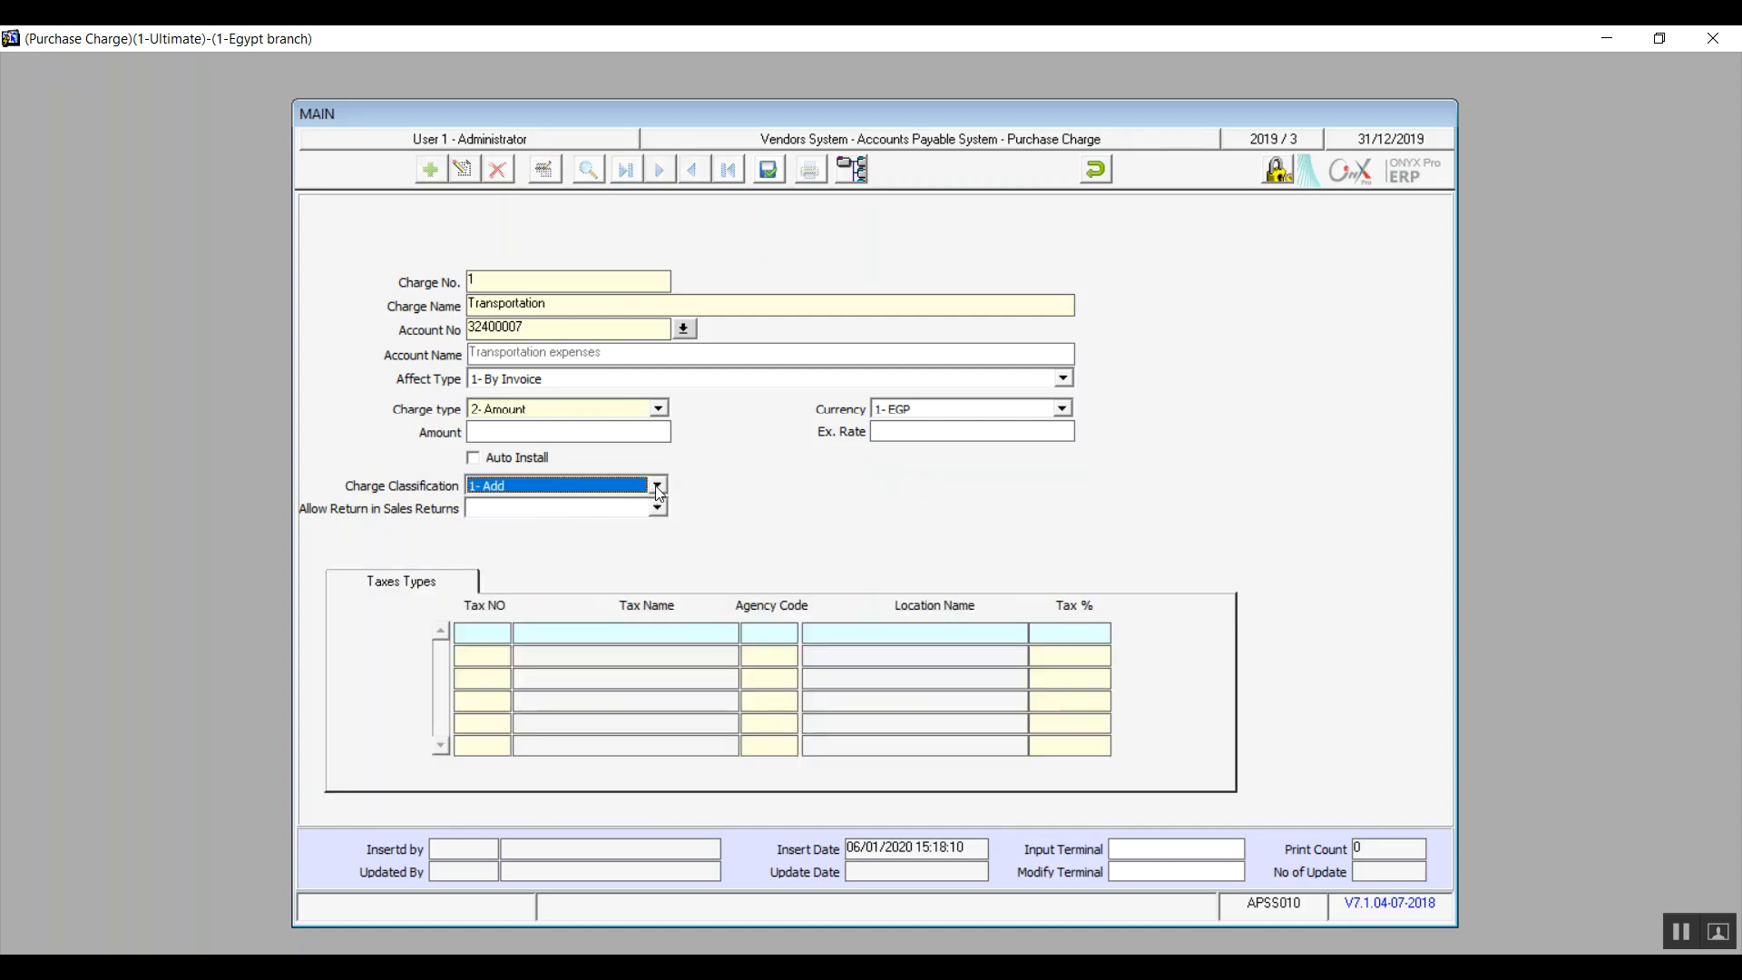
left_click(657, 488)
left_click(576, 519)
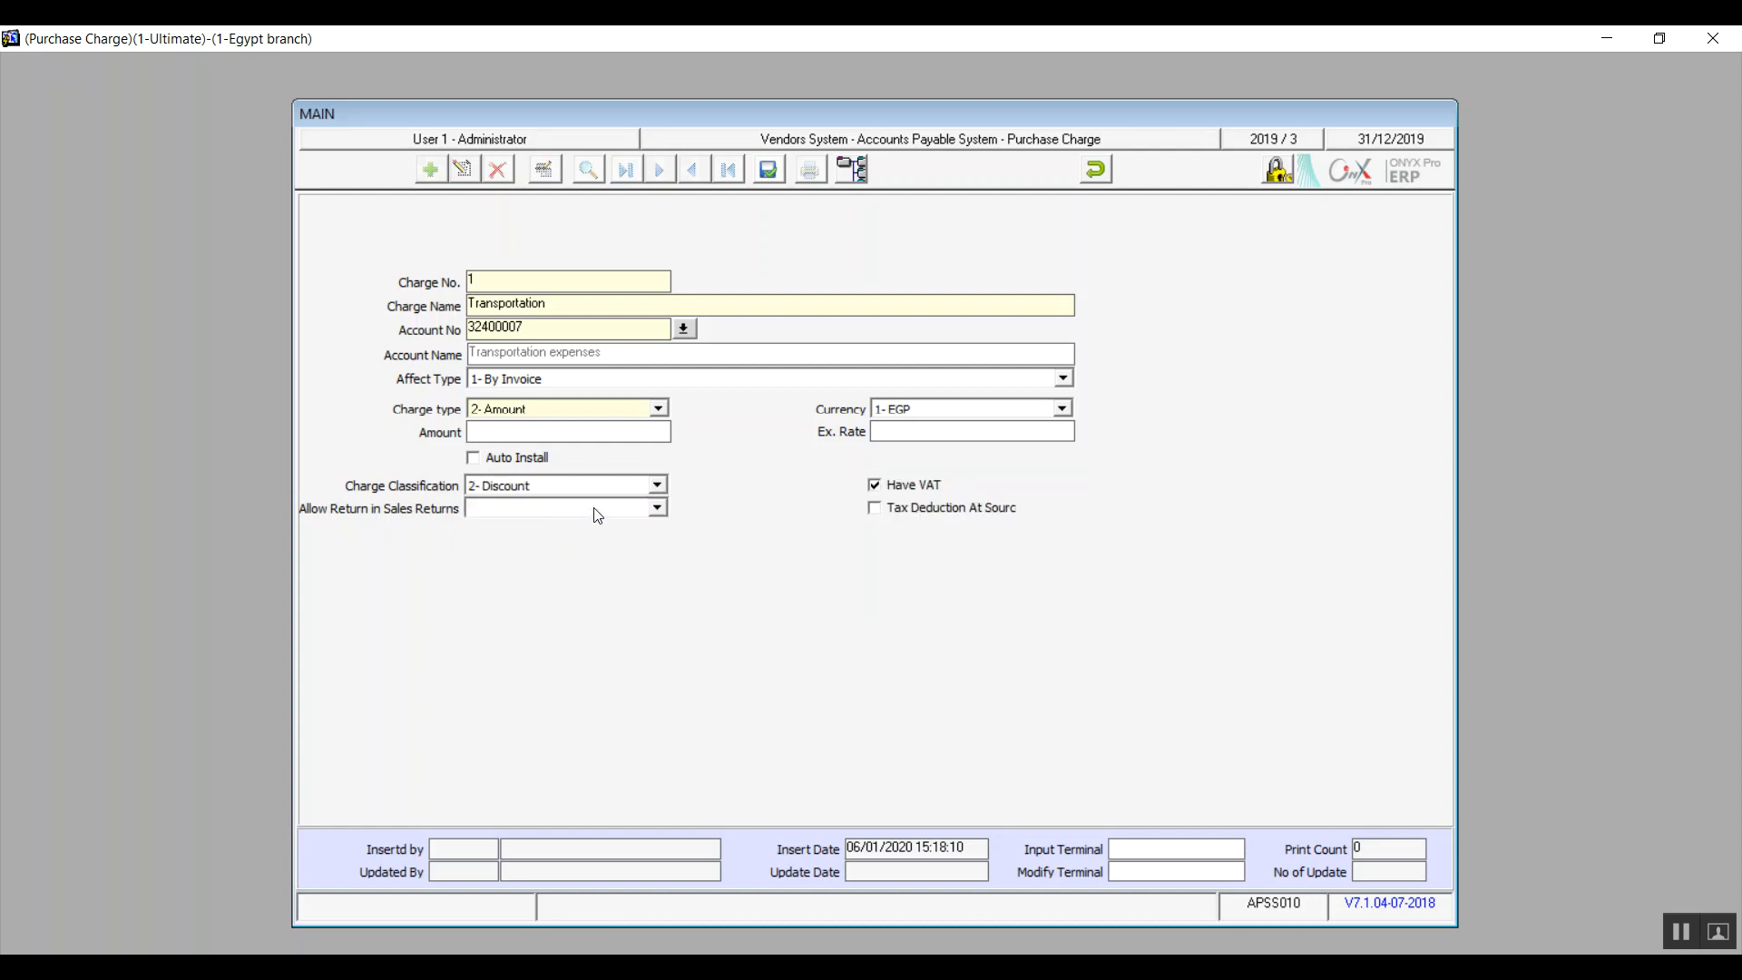
Step: Enable tax deduction at source, set Allow Return in Sales Returns to No, and clear the charge classification
left_click(875, 506)
left_click(658, 509)
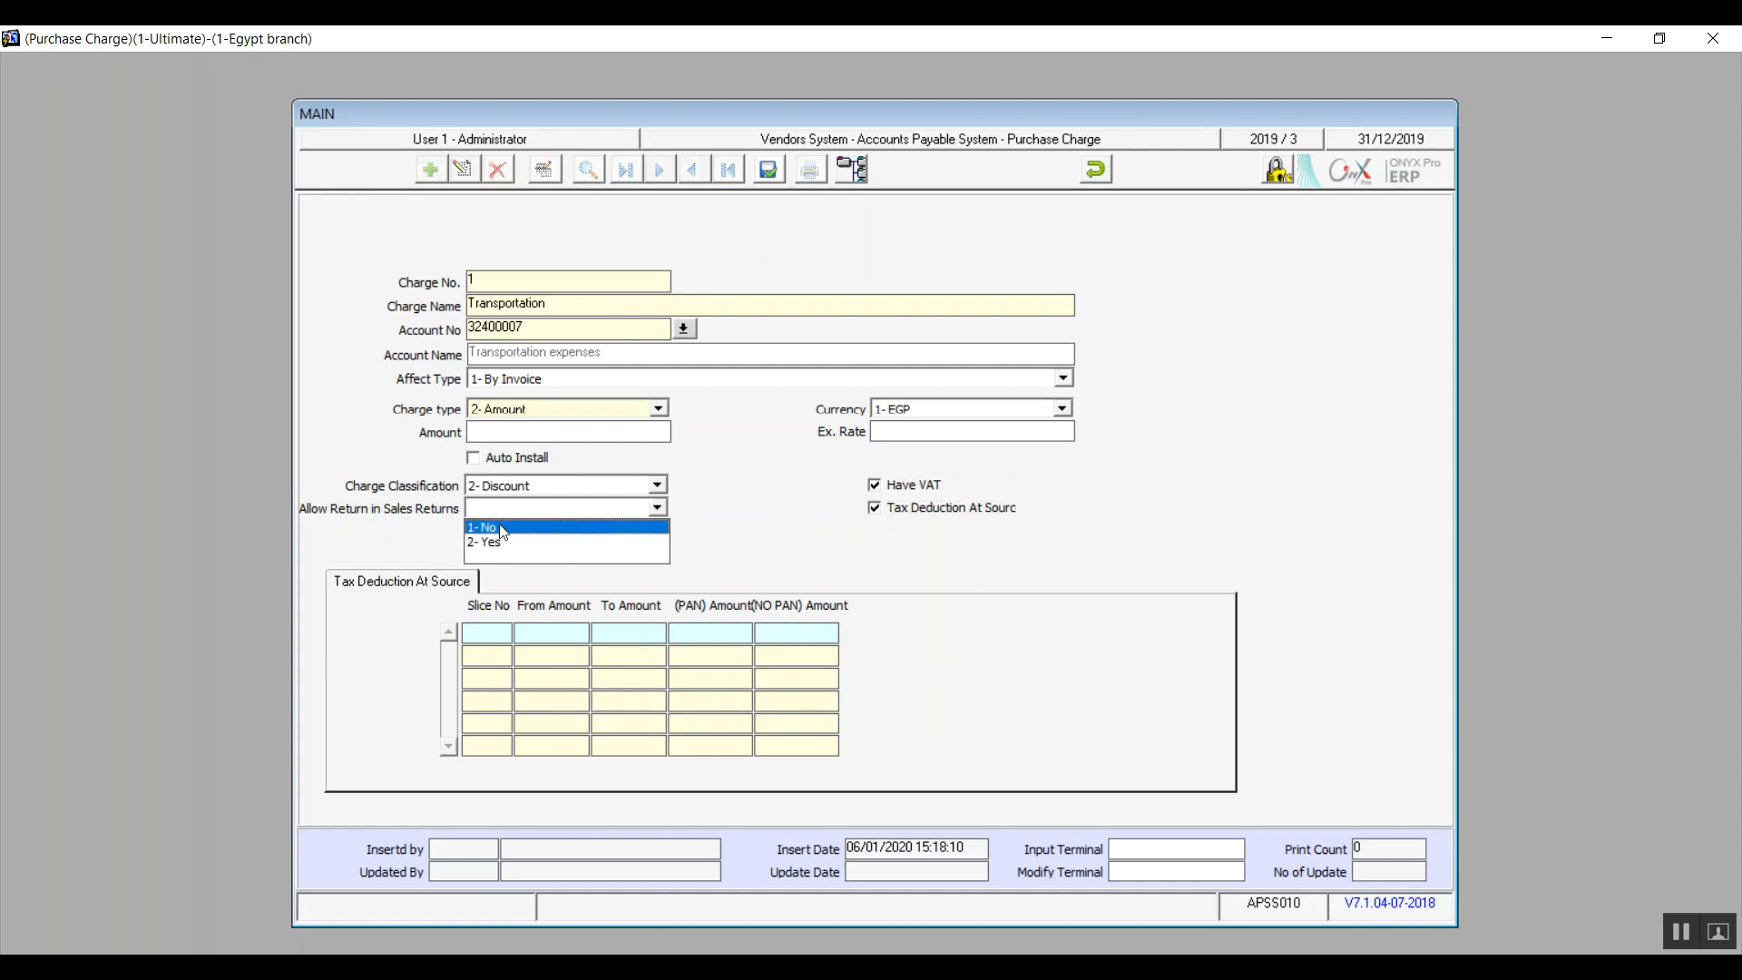
left_click(500, 531)
left_click(657, 493)
left_click(576, 533)
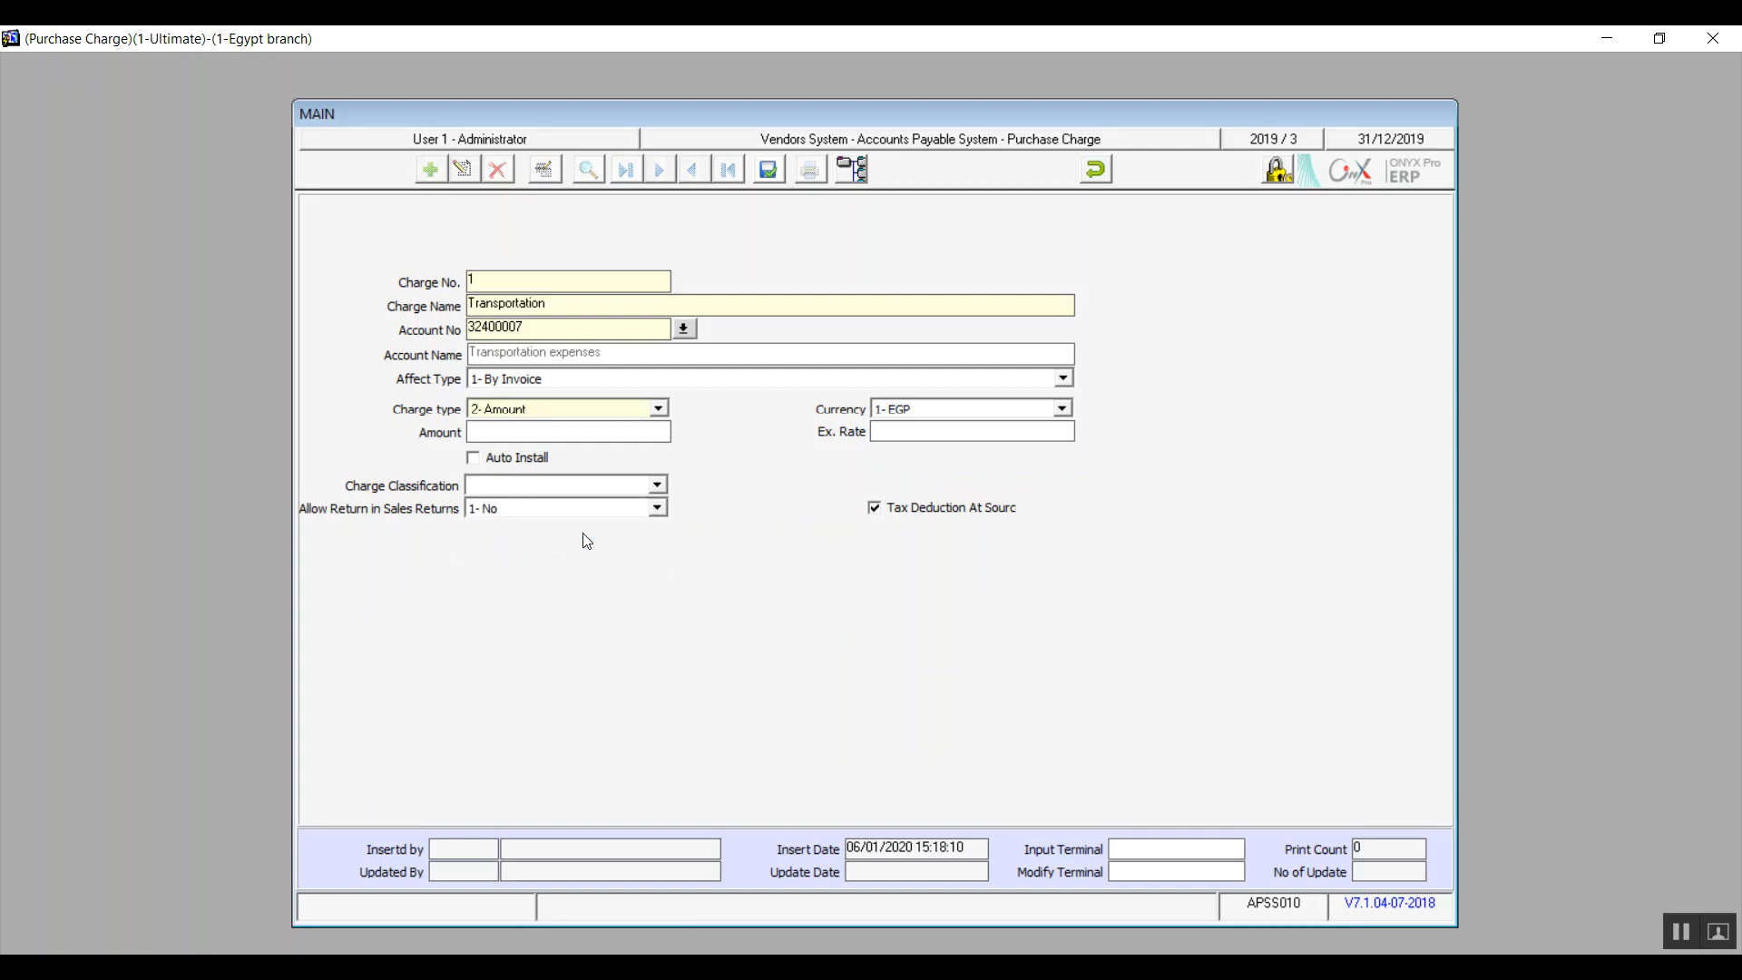
Step: Set the charge's amount to 100 and exchange rate to 1, then save it and close the purchase charge screen
left_click(766, 171)
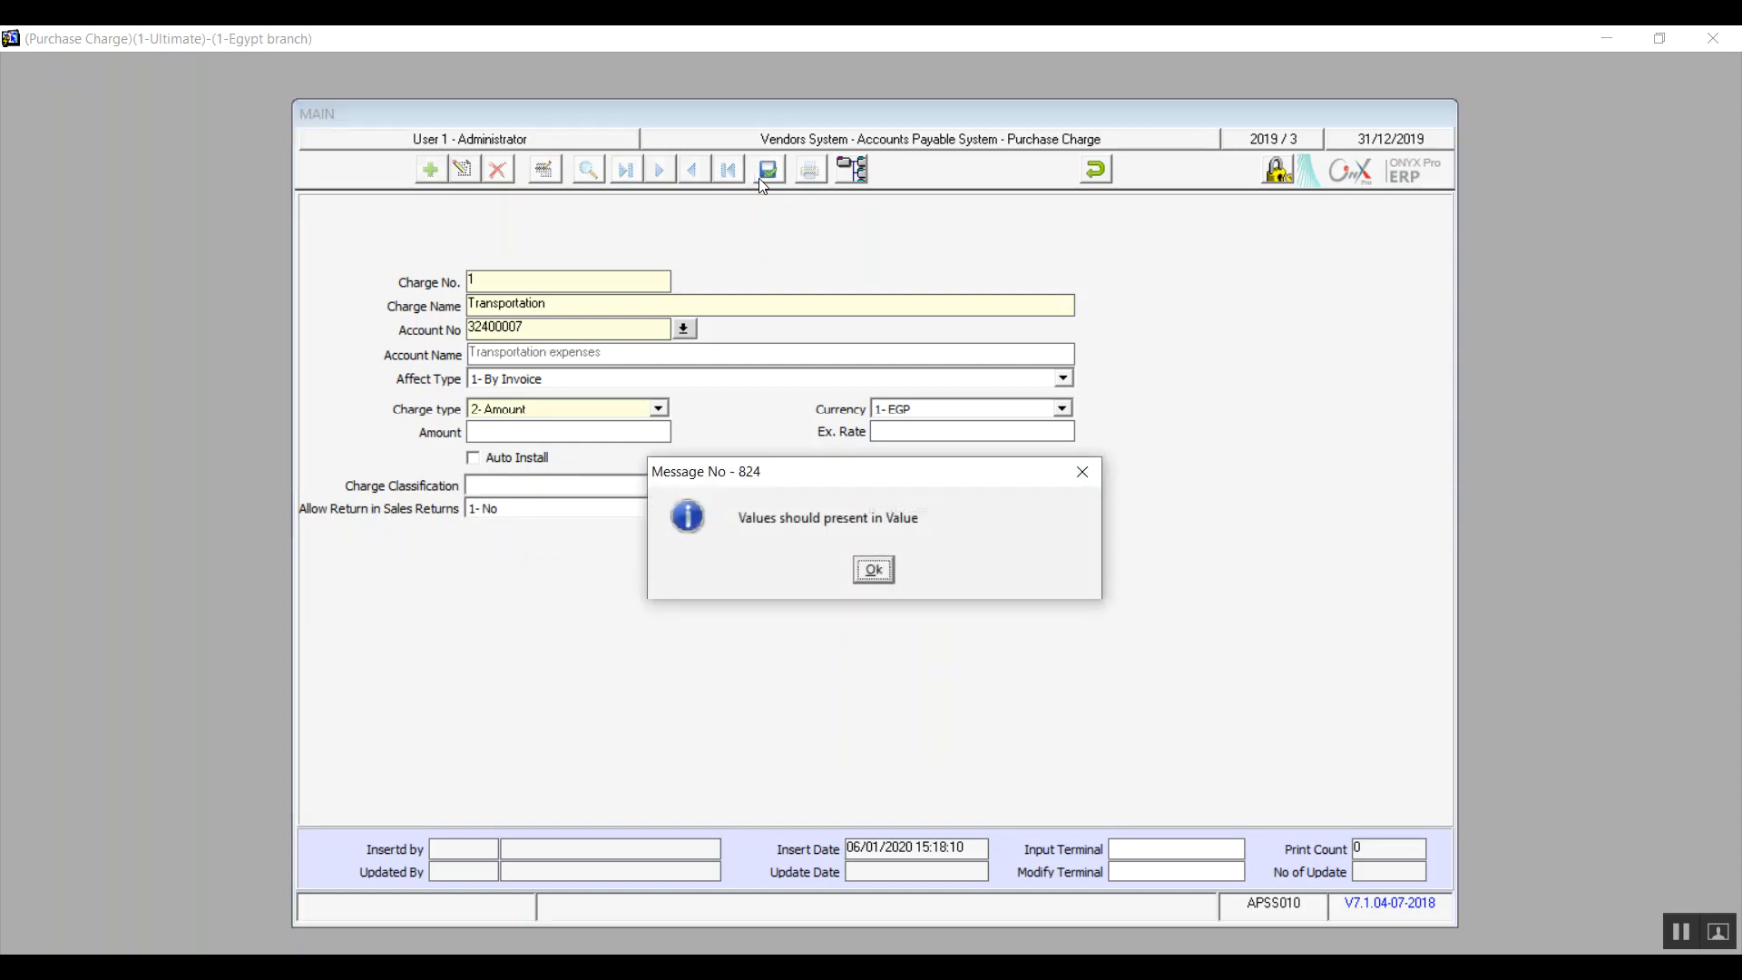
left_click(876, 575)
type("100")
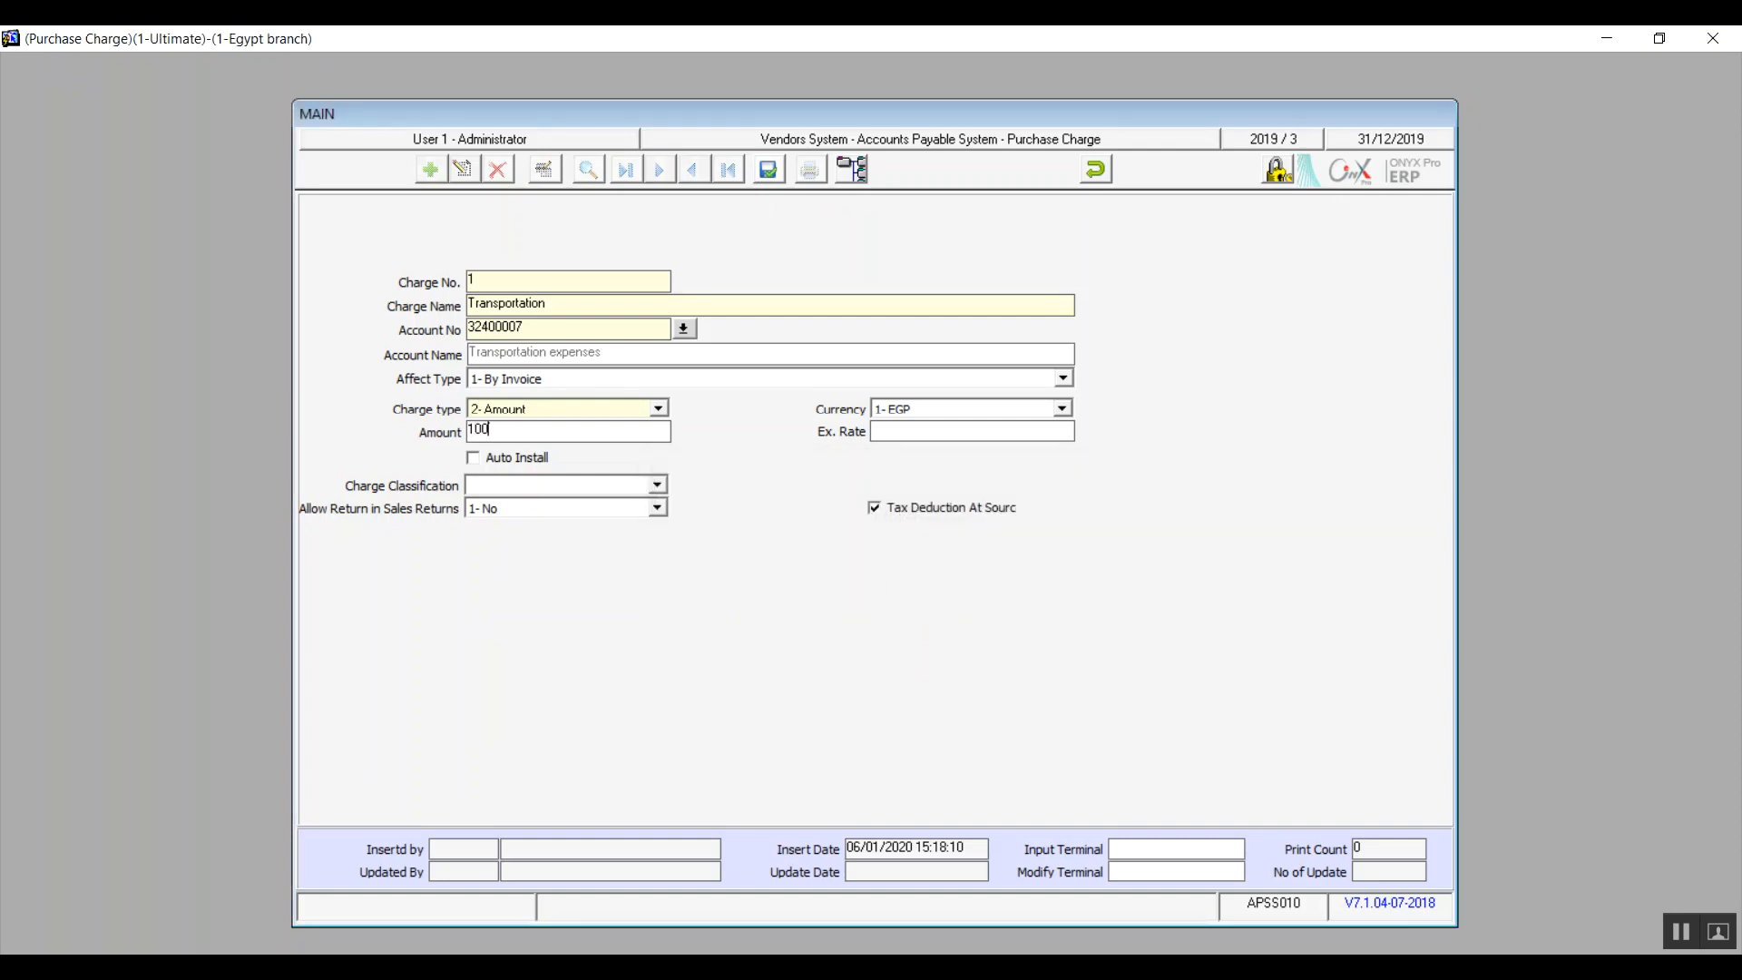
left_click(767, 170)
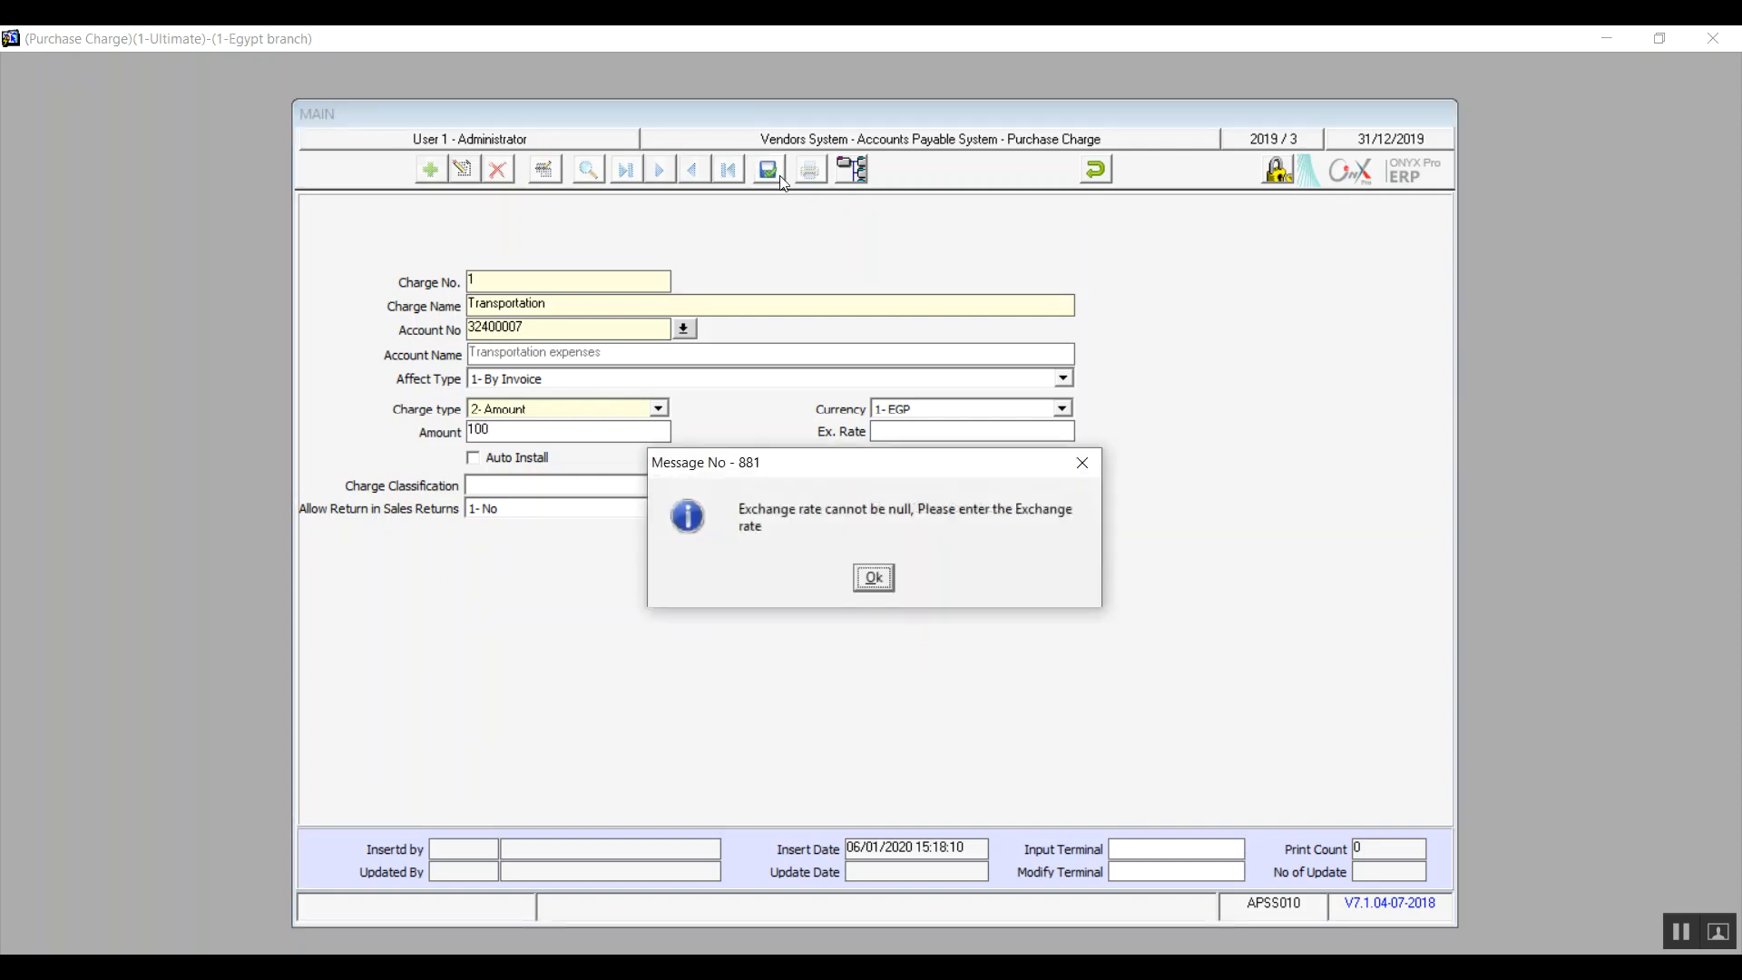
left_click(874, 578)
type("1")
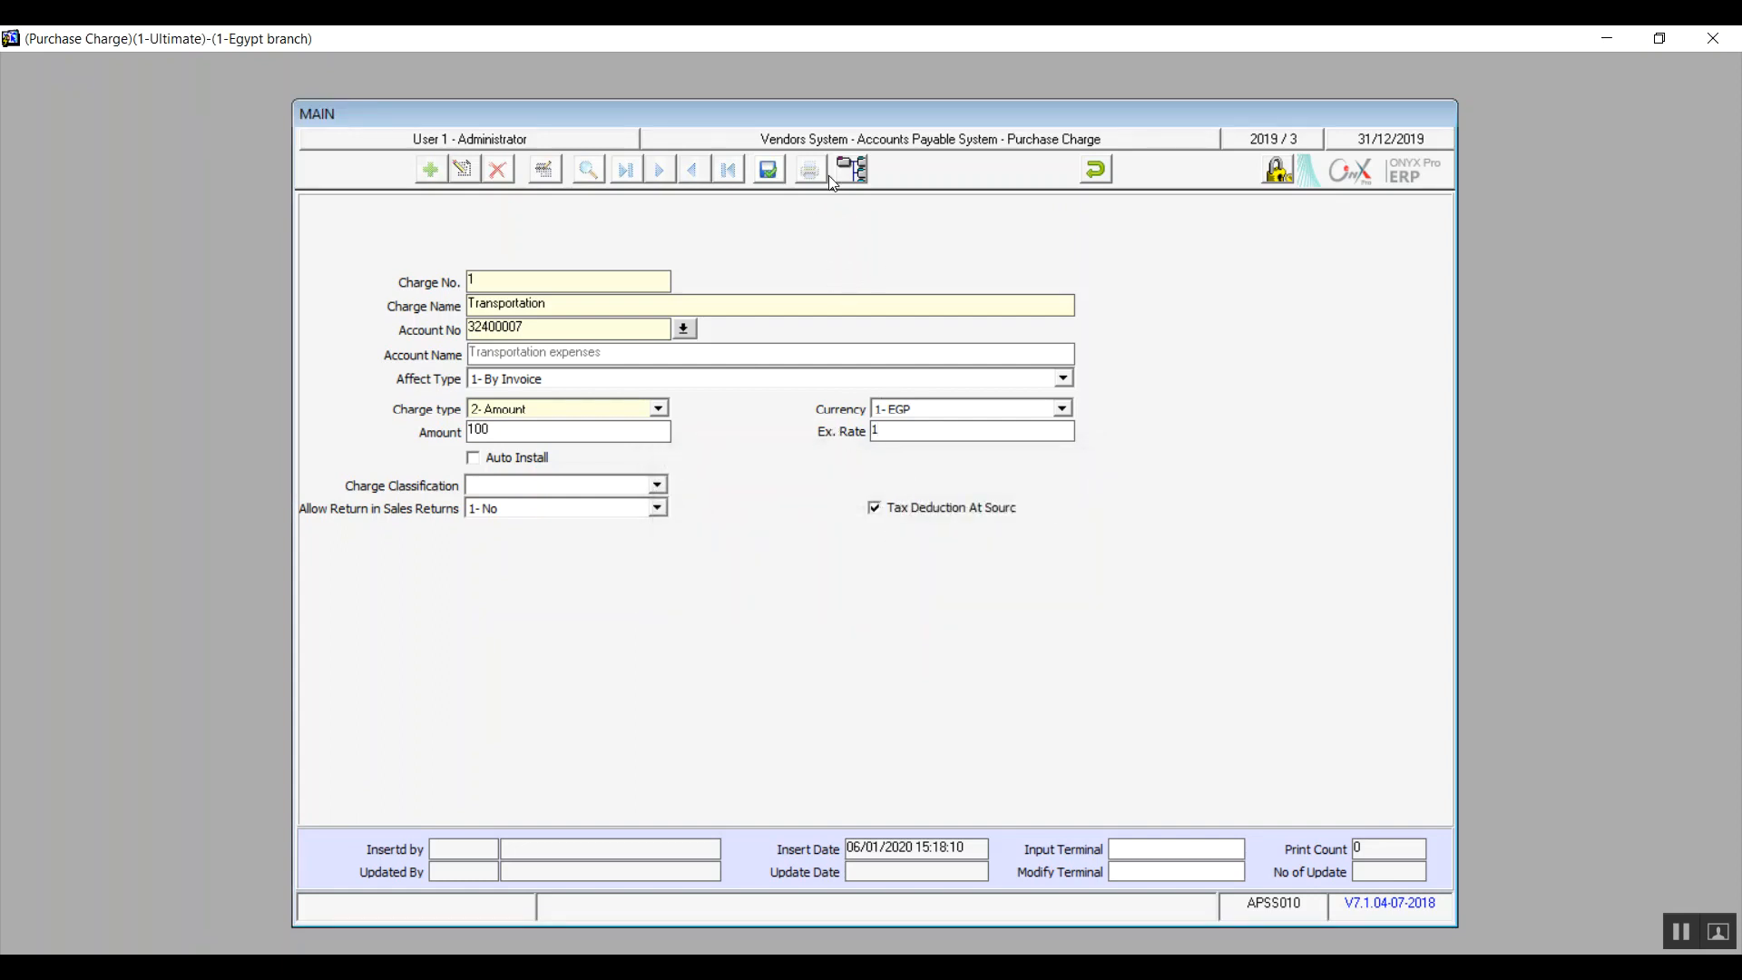
left_click(768, 171)
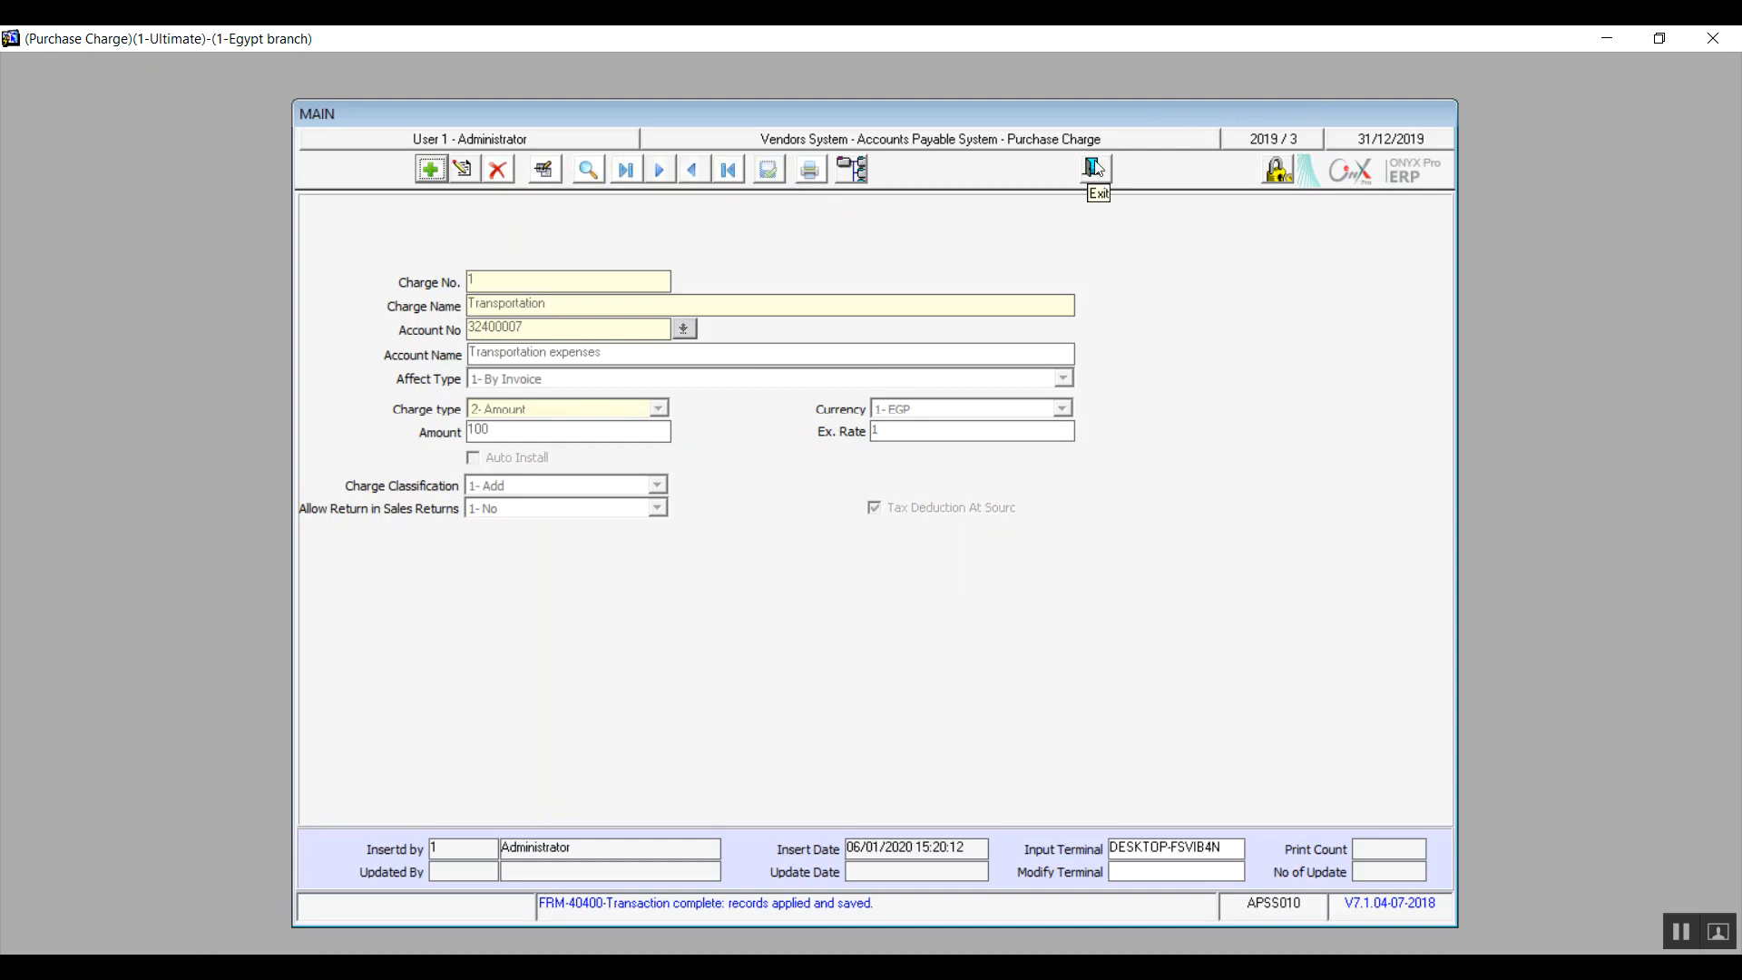
left_click(1093, 168)
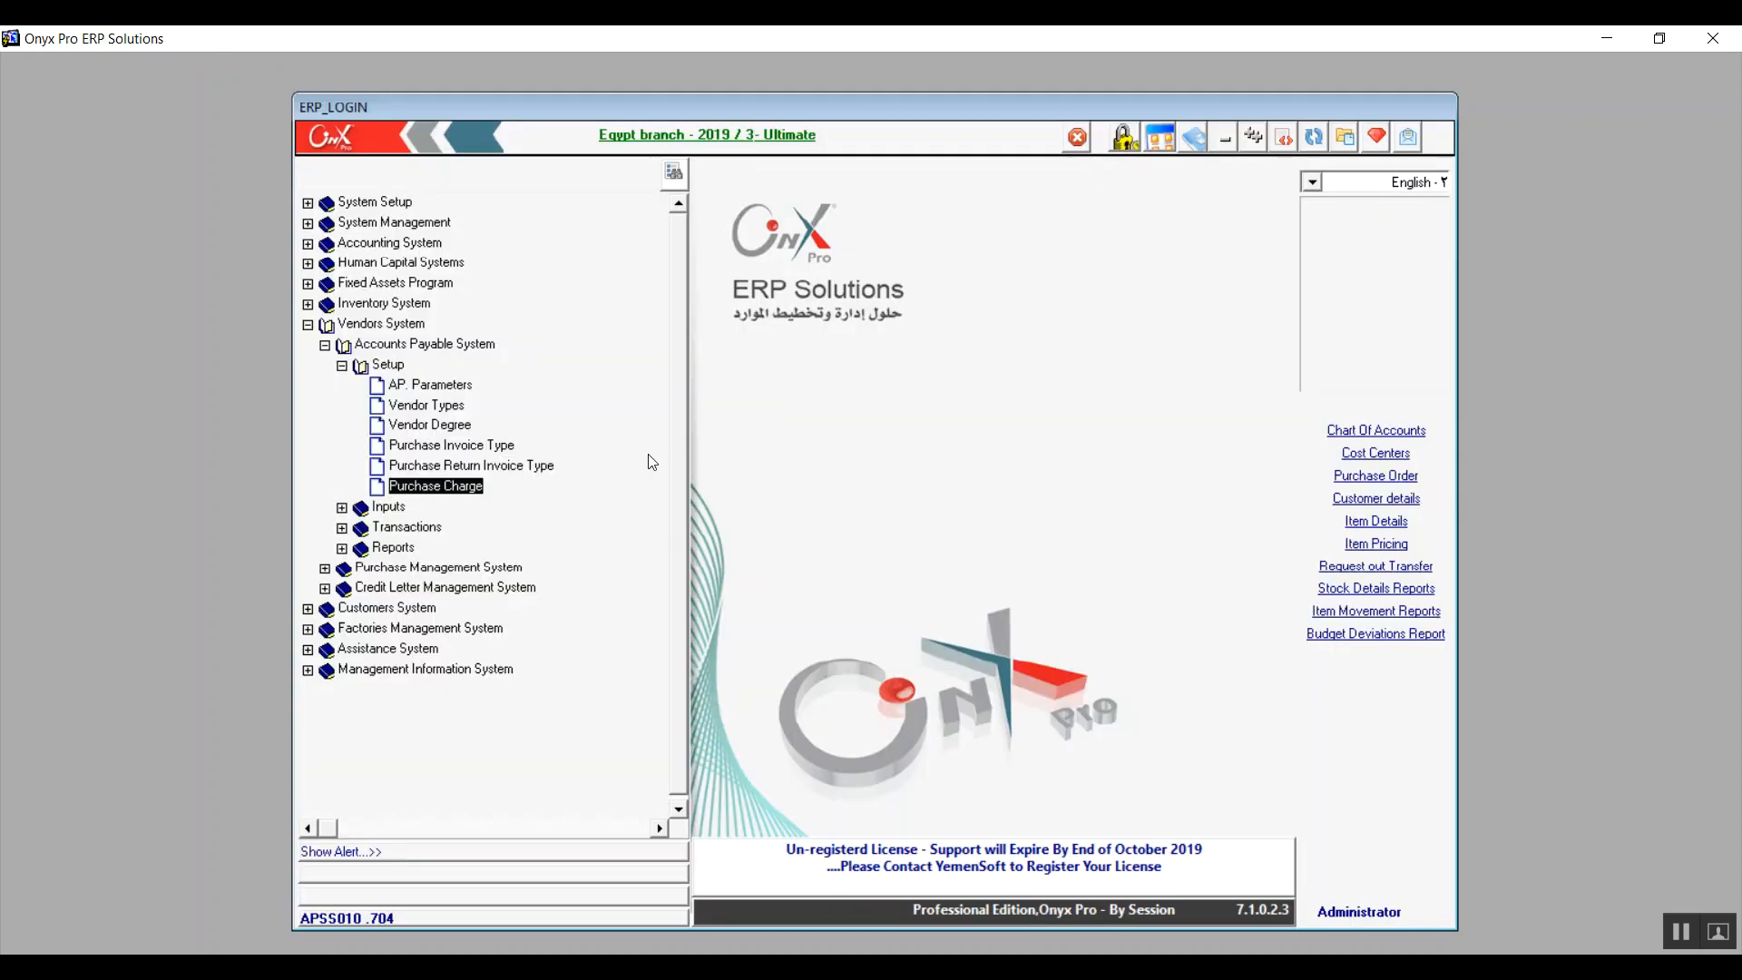
Step: Open Vendor Groups from the Accounts Payable inputs and start a new group named "local vendors"
left_click(342, 366)
left_click(343, 386)
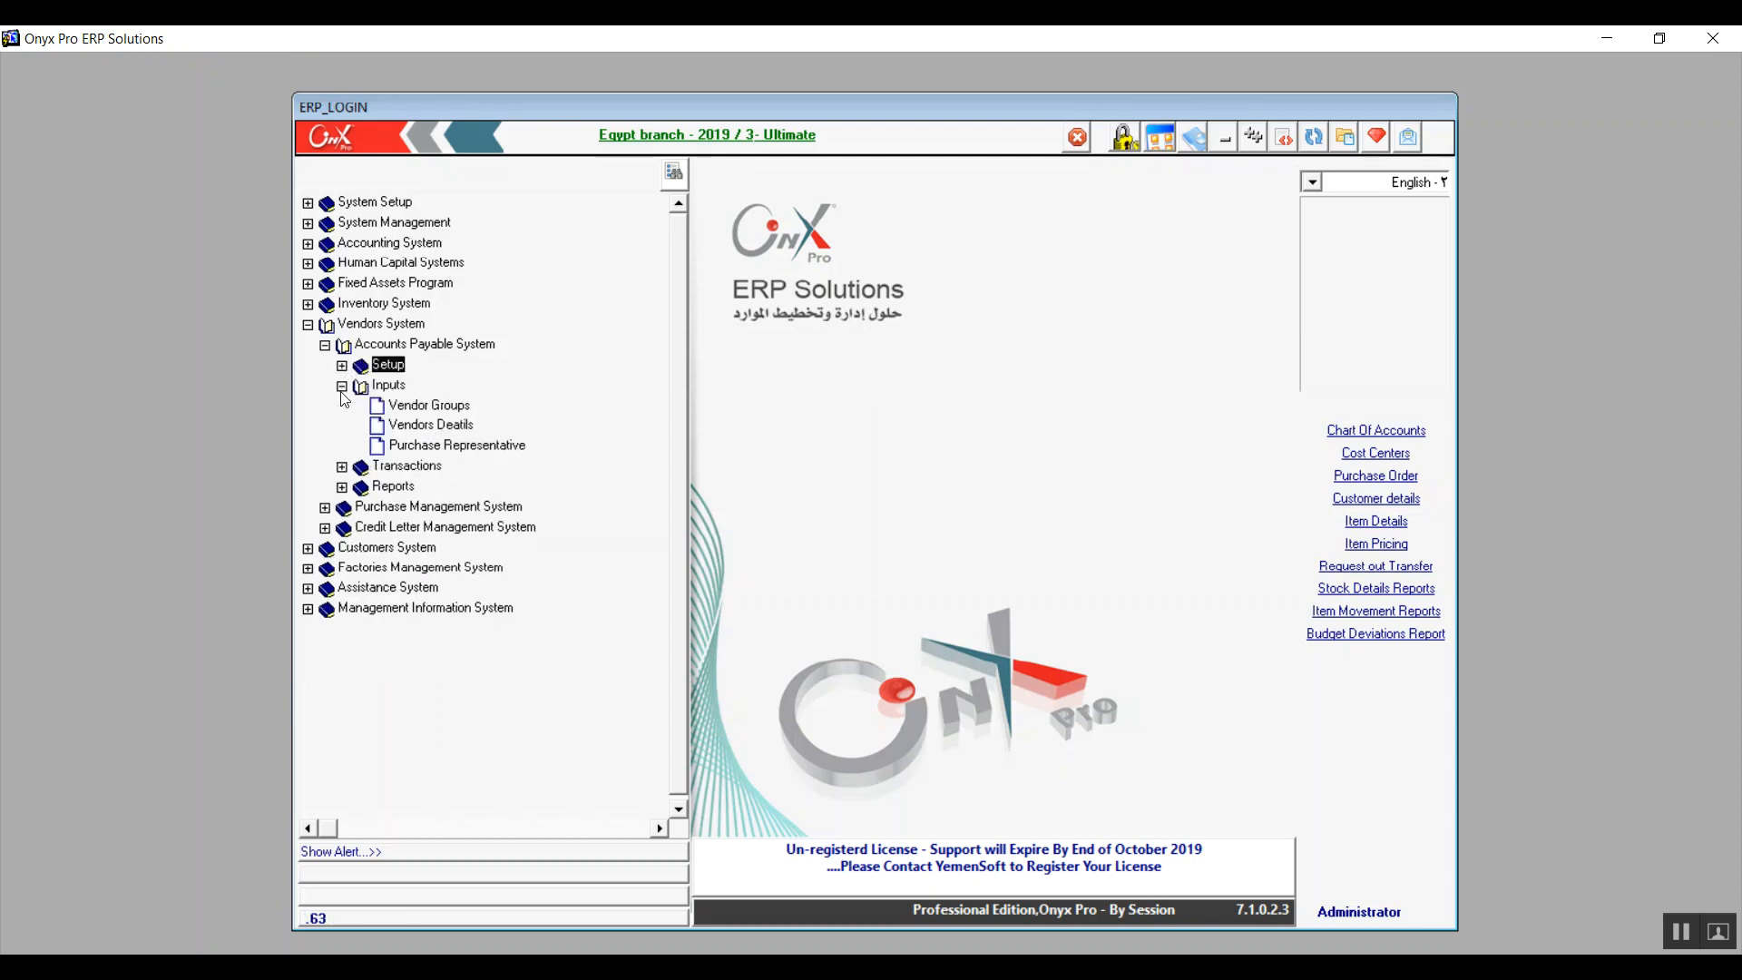
double_click(405, 407)
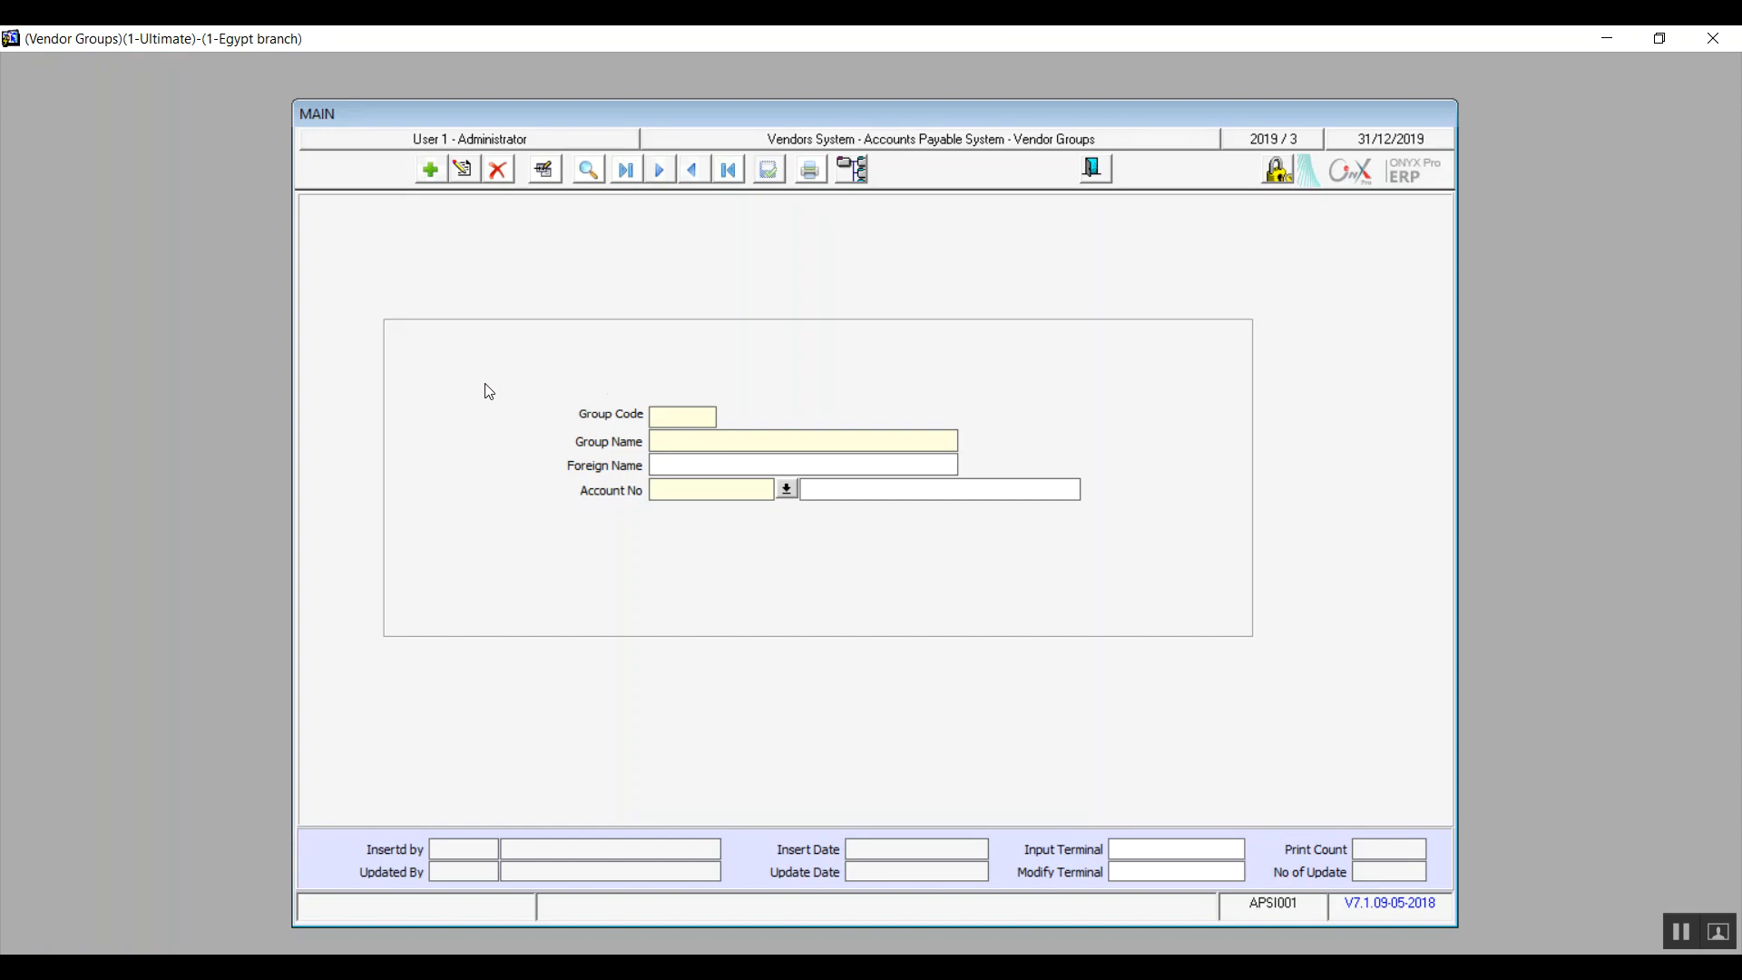
left_click(430, 171)
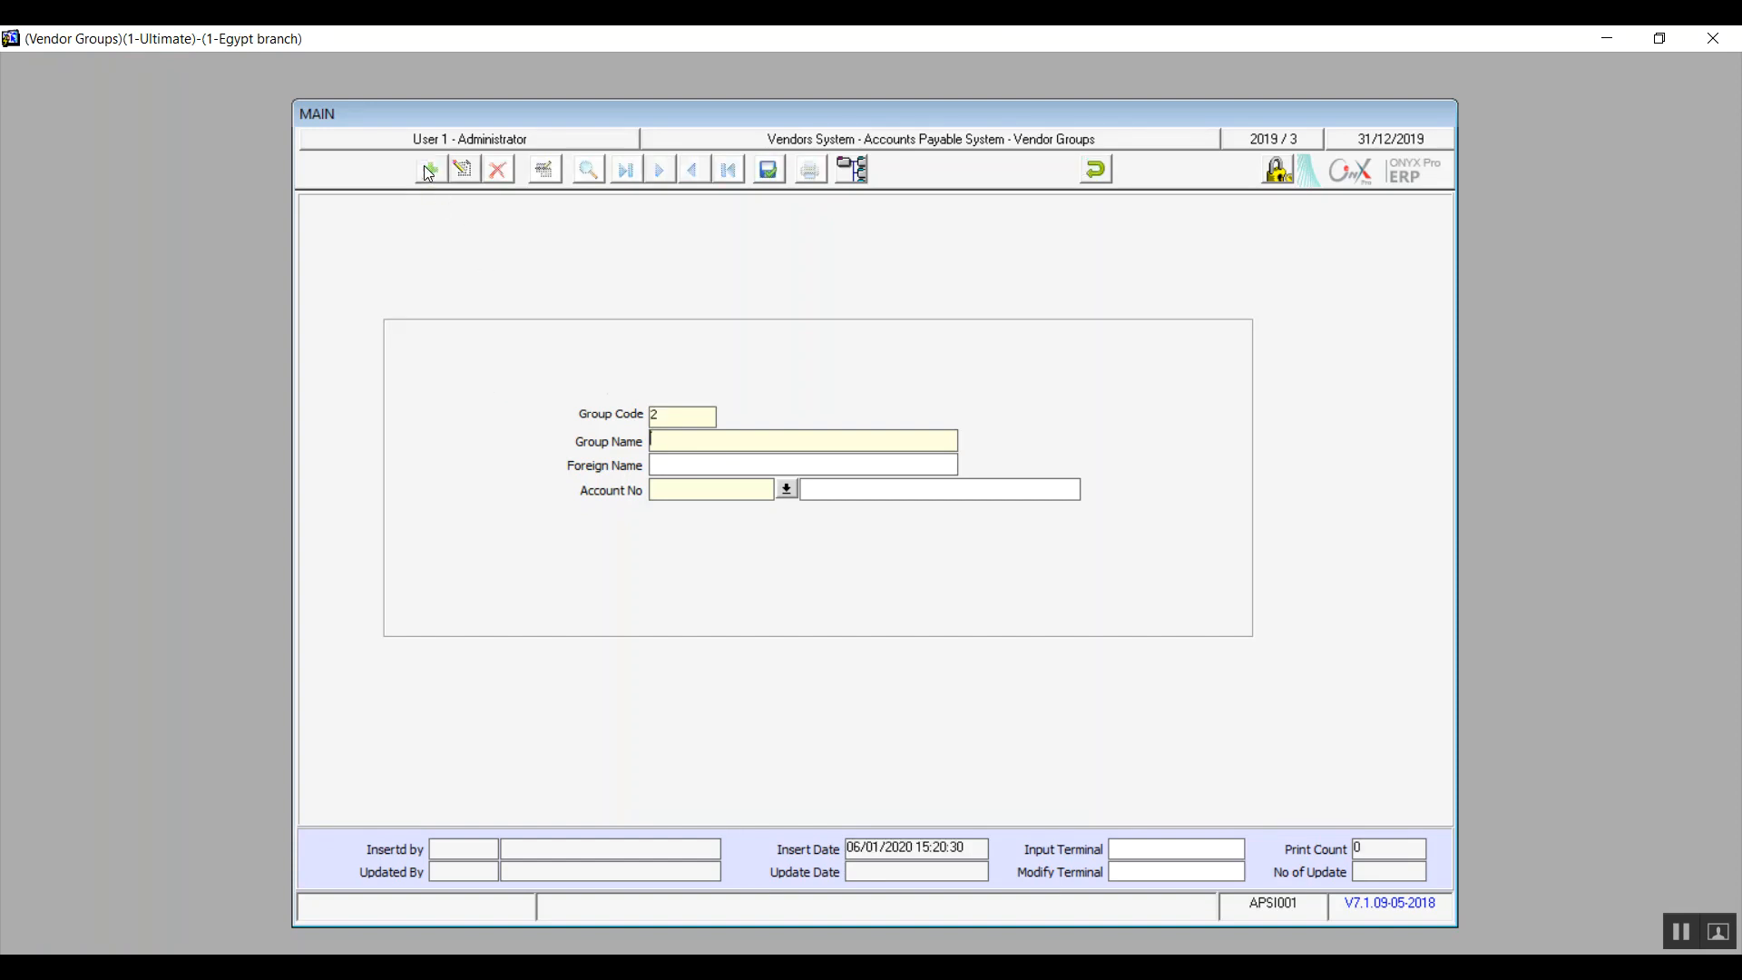
type("loca")
type("l ve")
type("ndors")
Step: Change the new group's name to "forgien vendors"
key("shift+Left")
key("shift+Left")
key("shift+Left")
key("shift+Left")
key("shift+Left")
key("shift+Left")
key("shift+Left")
key("shift+Left")
key("shift+Left")
key("shift+Left")
key("shift+Left")
key("shift+Left")
key("shift+Left")
key("BackSpace")
type("forgien vendors")
Step: Copy the group name into the foreign name, then cancel the new vendor group without saving
left_click_drag(726, 439, 649, 439)
key("ctrl+c")
left_click(703, 463)
key("ctrl+v")
left_click(742, 488)
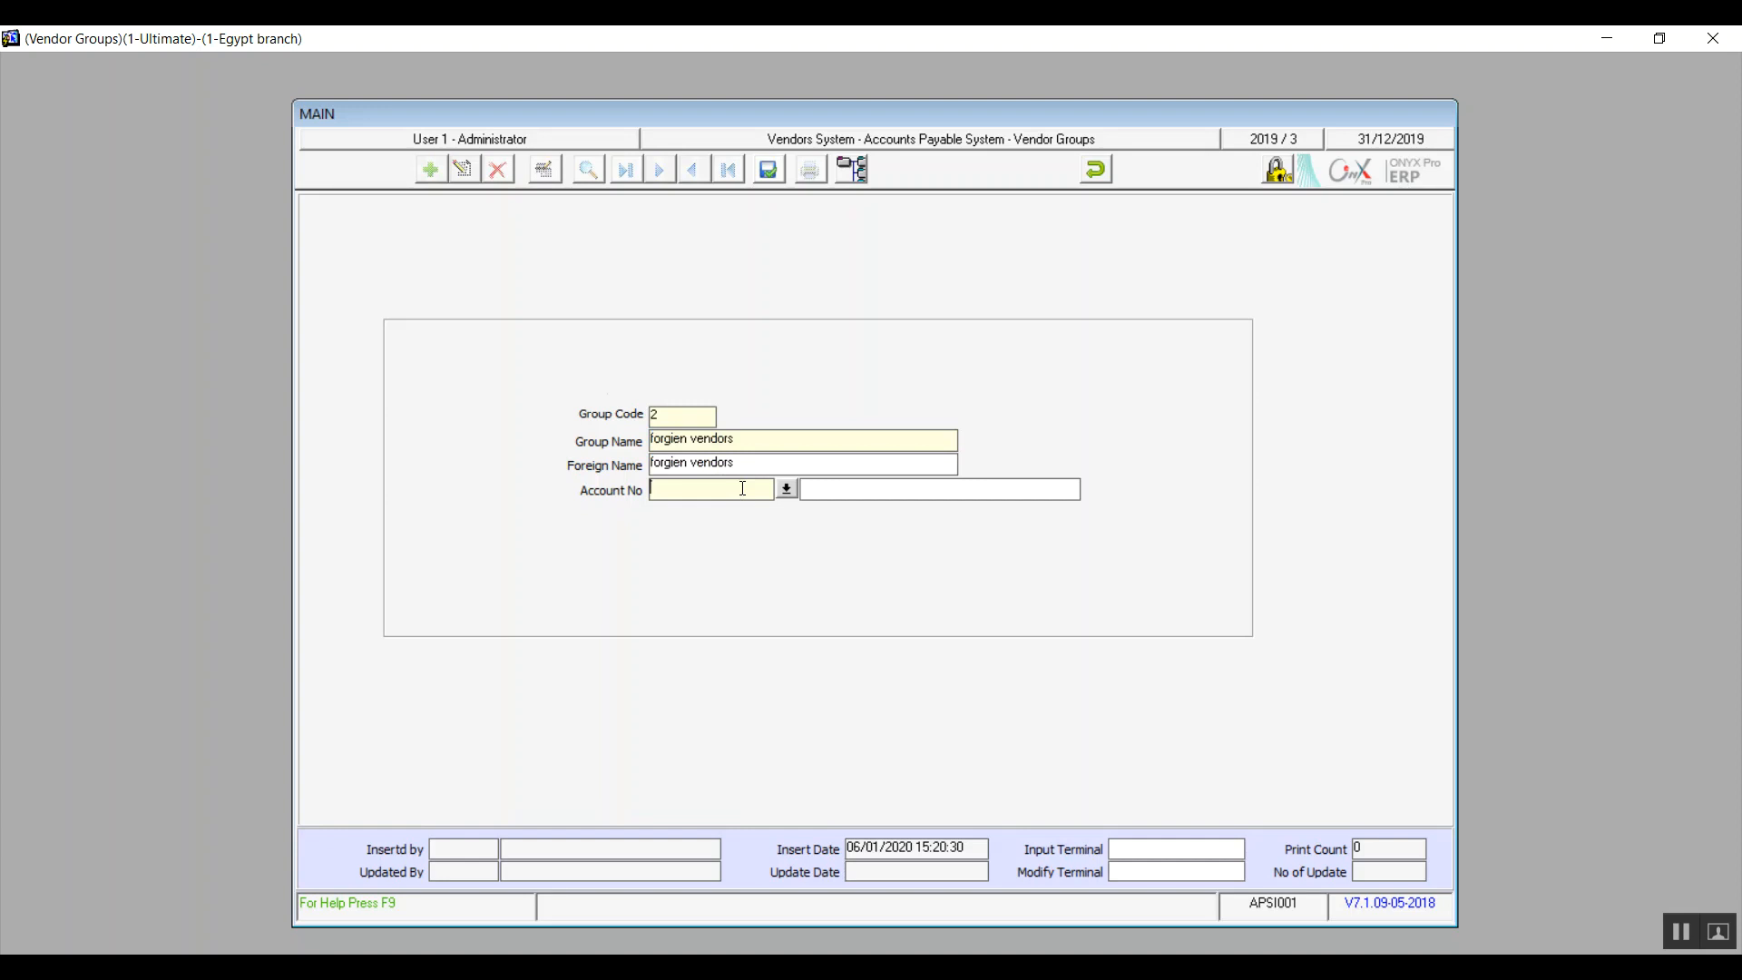
left_click(1097, 169)
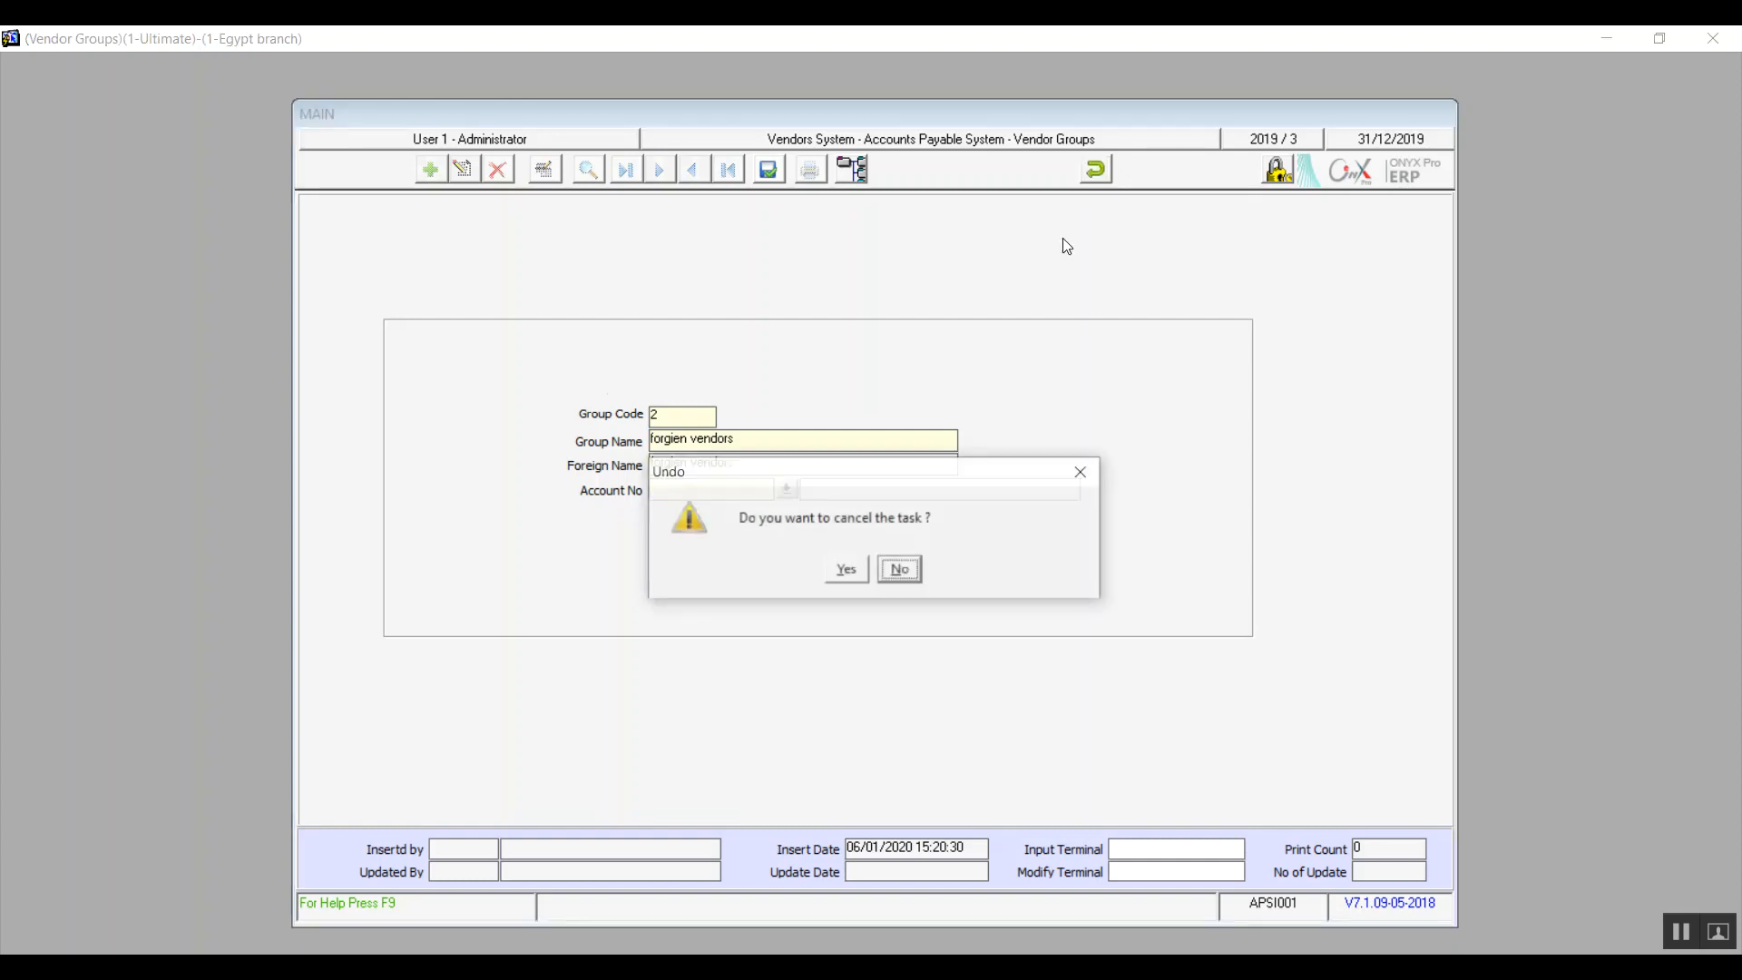
left_click(847, 571)
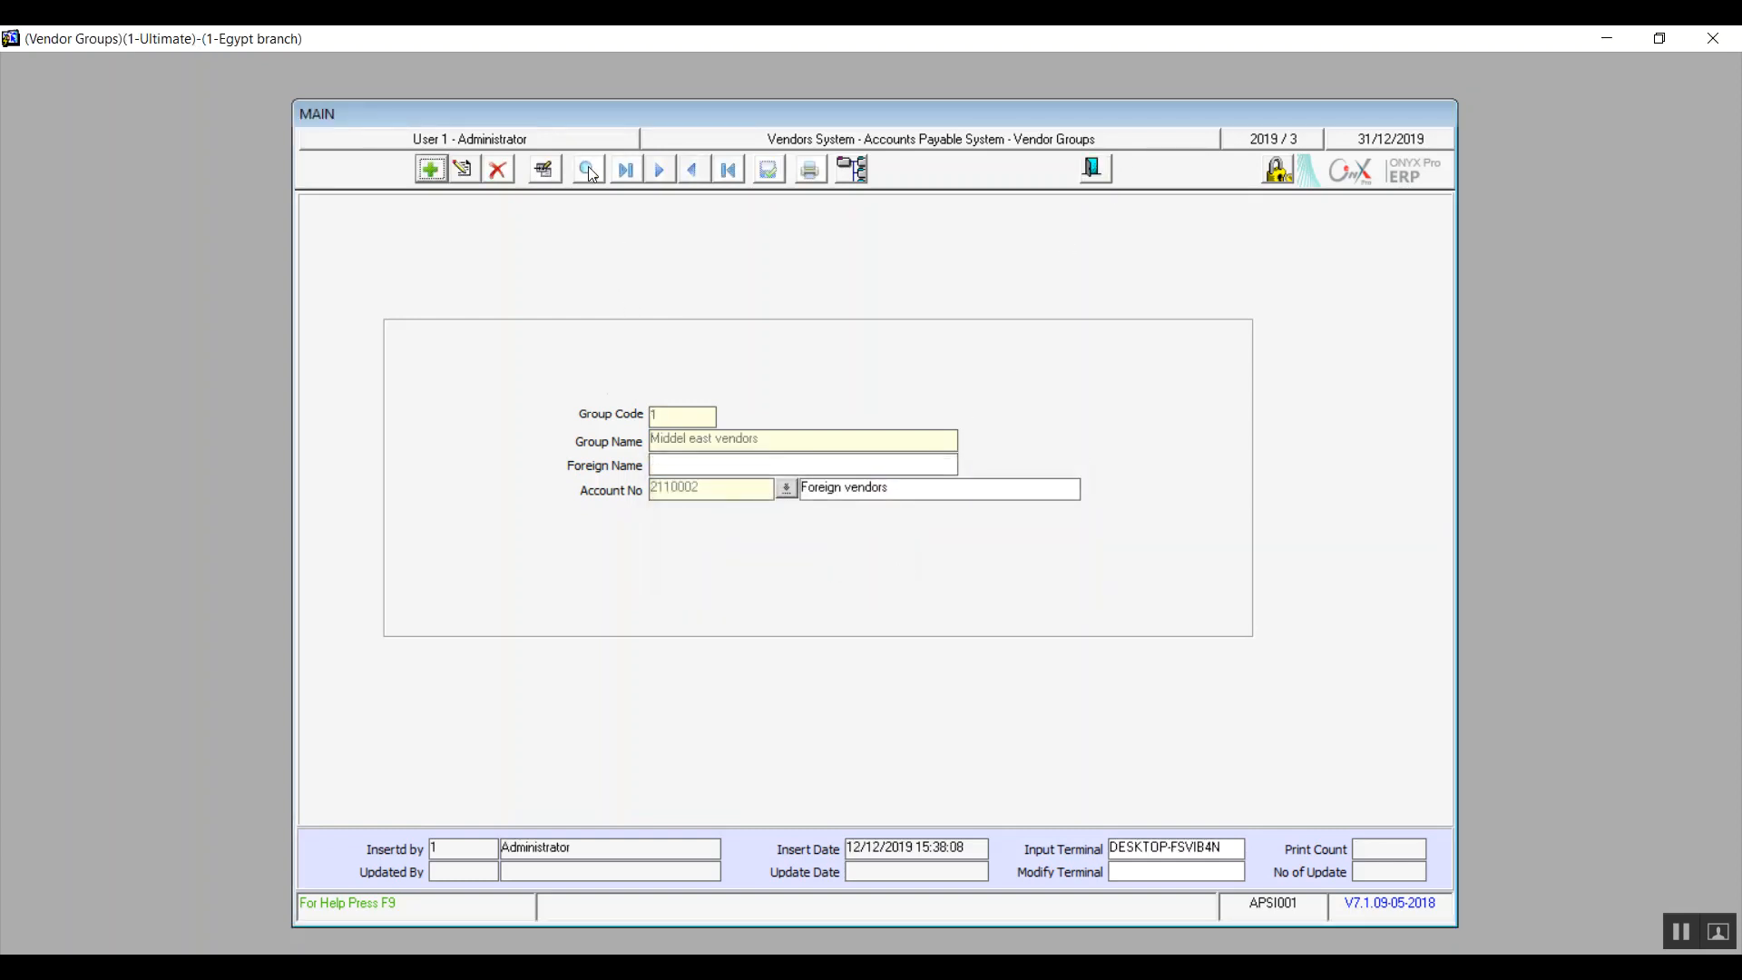
Step: Look up the existing vendor groups, then close the Vendor Groups screen
left_click(588, 169)
left_click(1212, 737)
left_click(1095, 168)
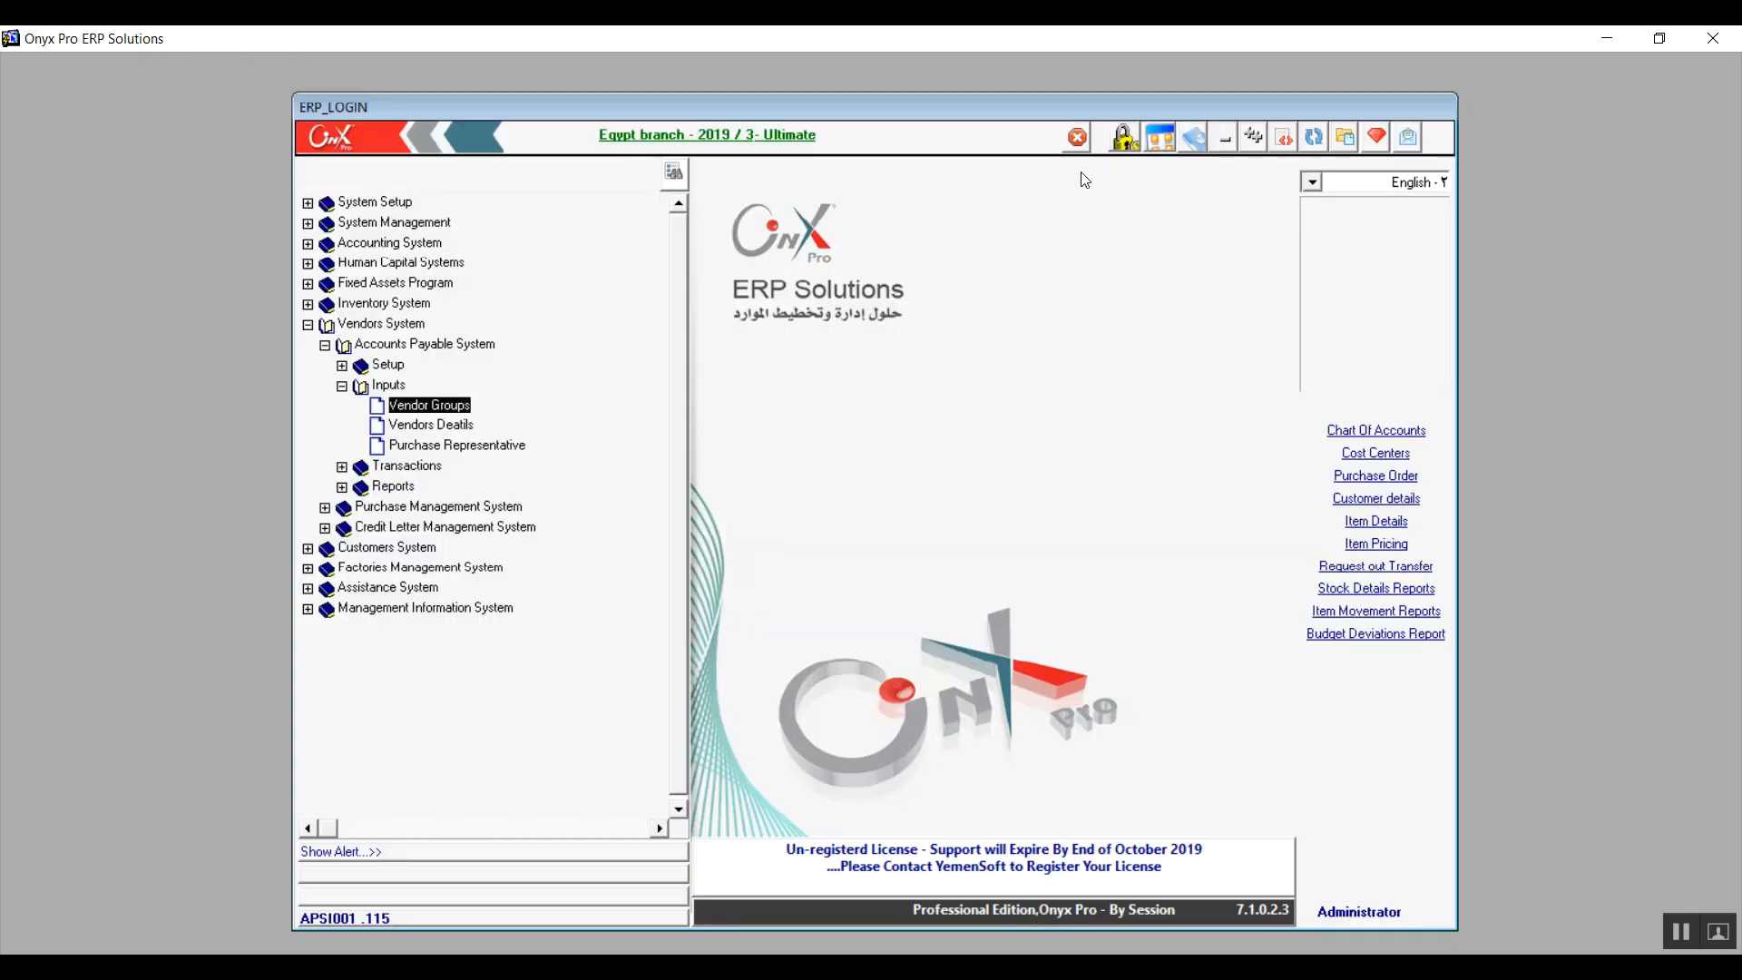
Step: Start a new vendor record in the vendor details and assign it to the Middel east vendors group
double_click(432, 427)
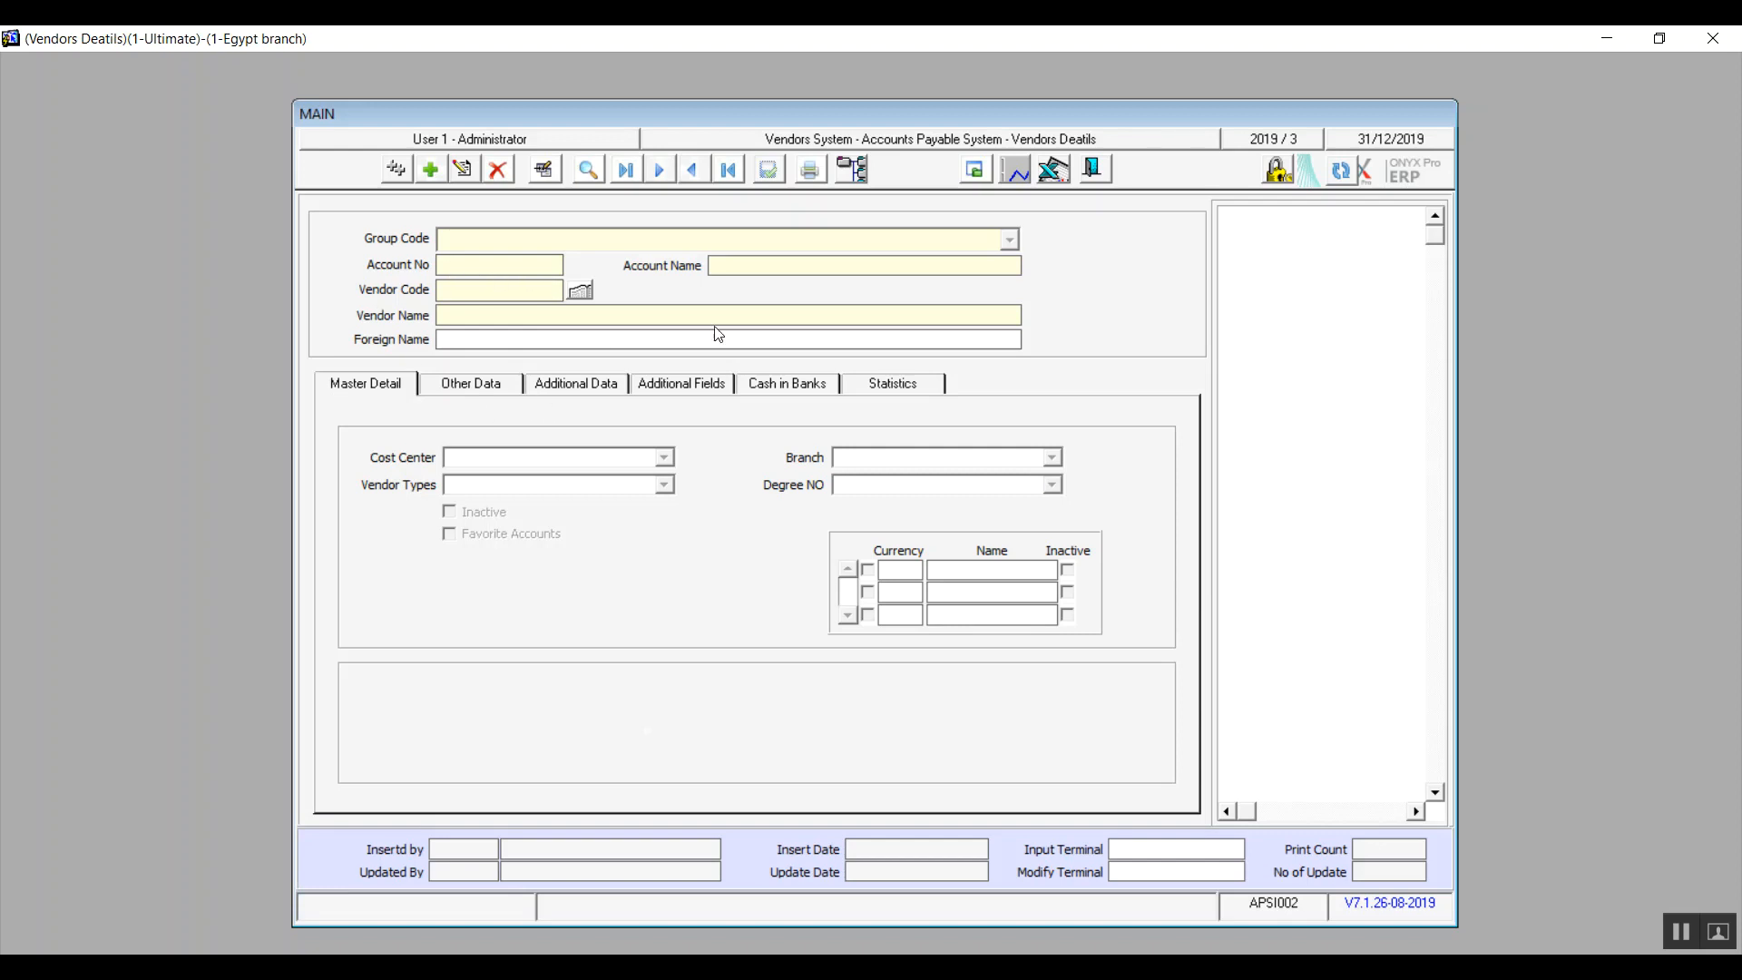
left_click(430, 170)
left_click(604, 242)
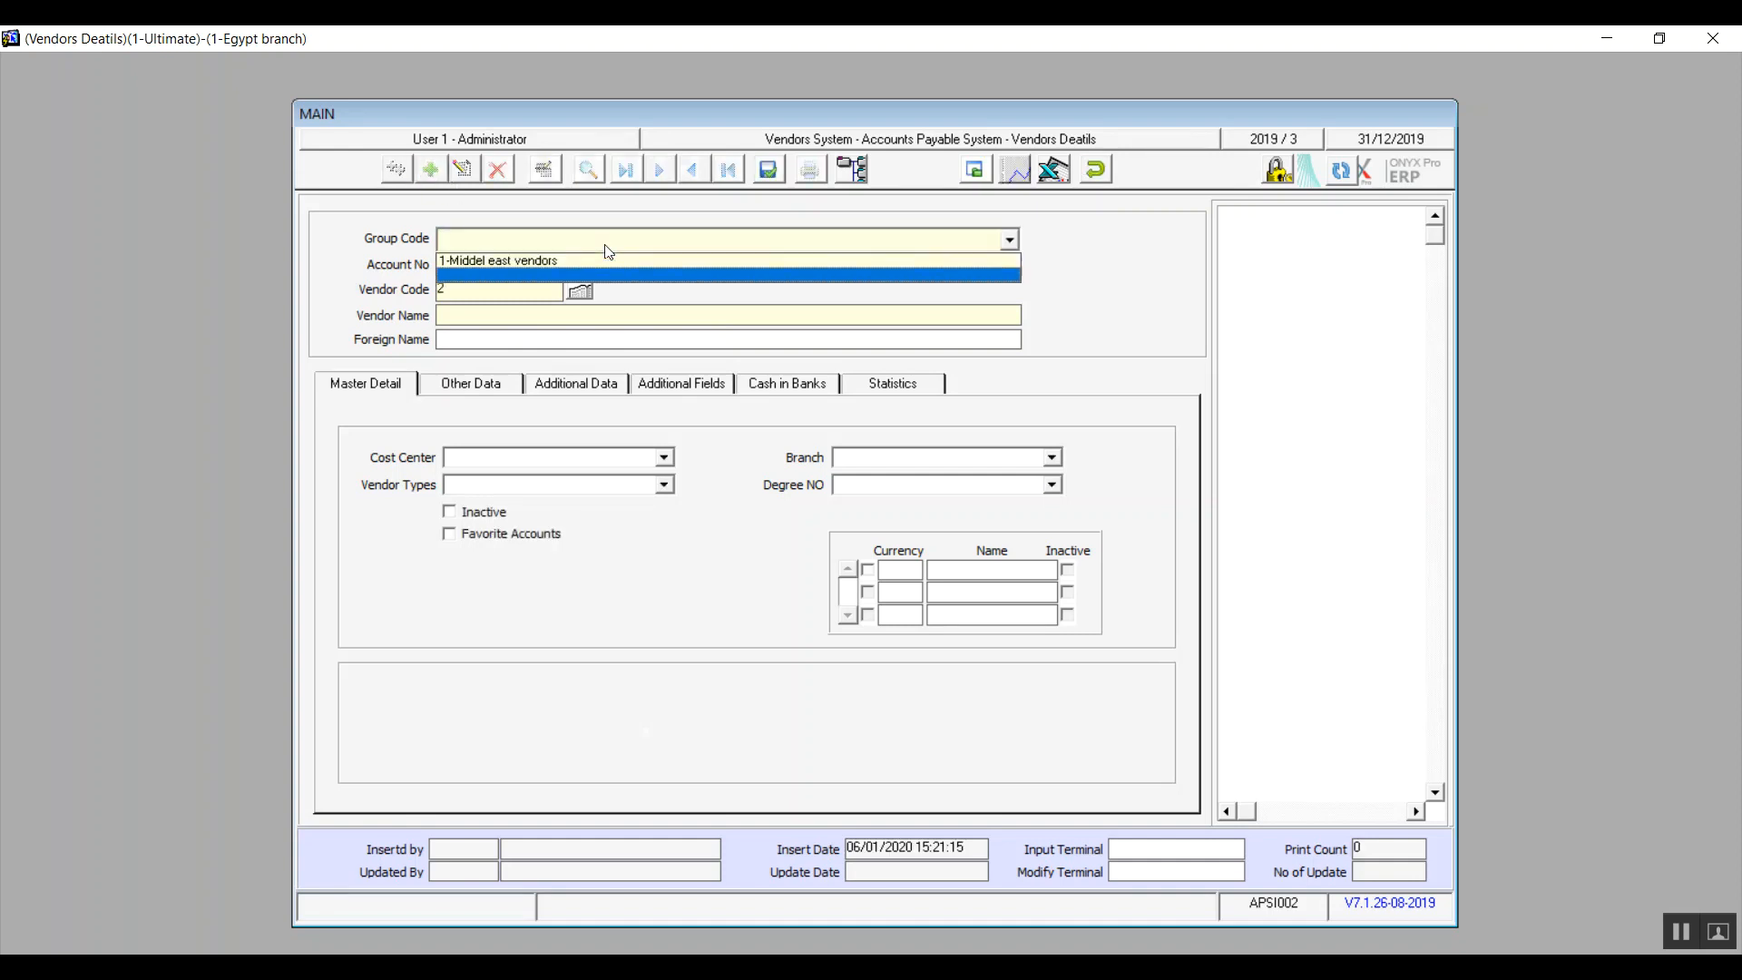
left_click(557, 263)
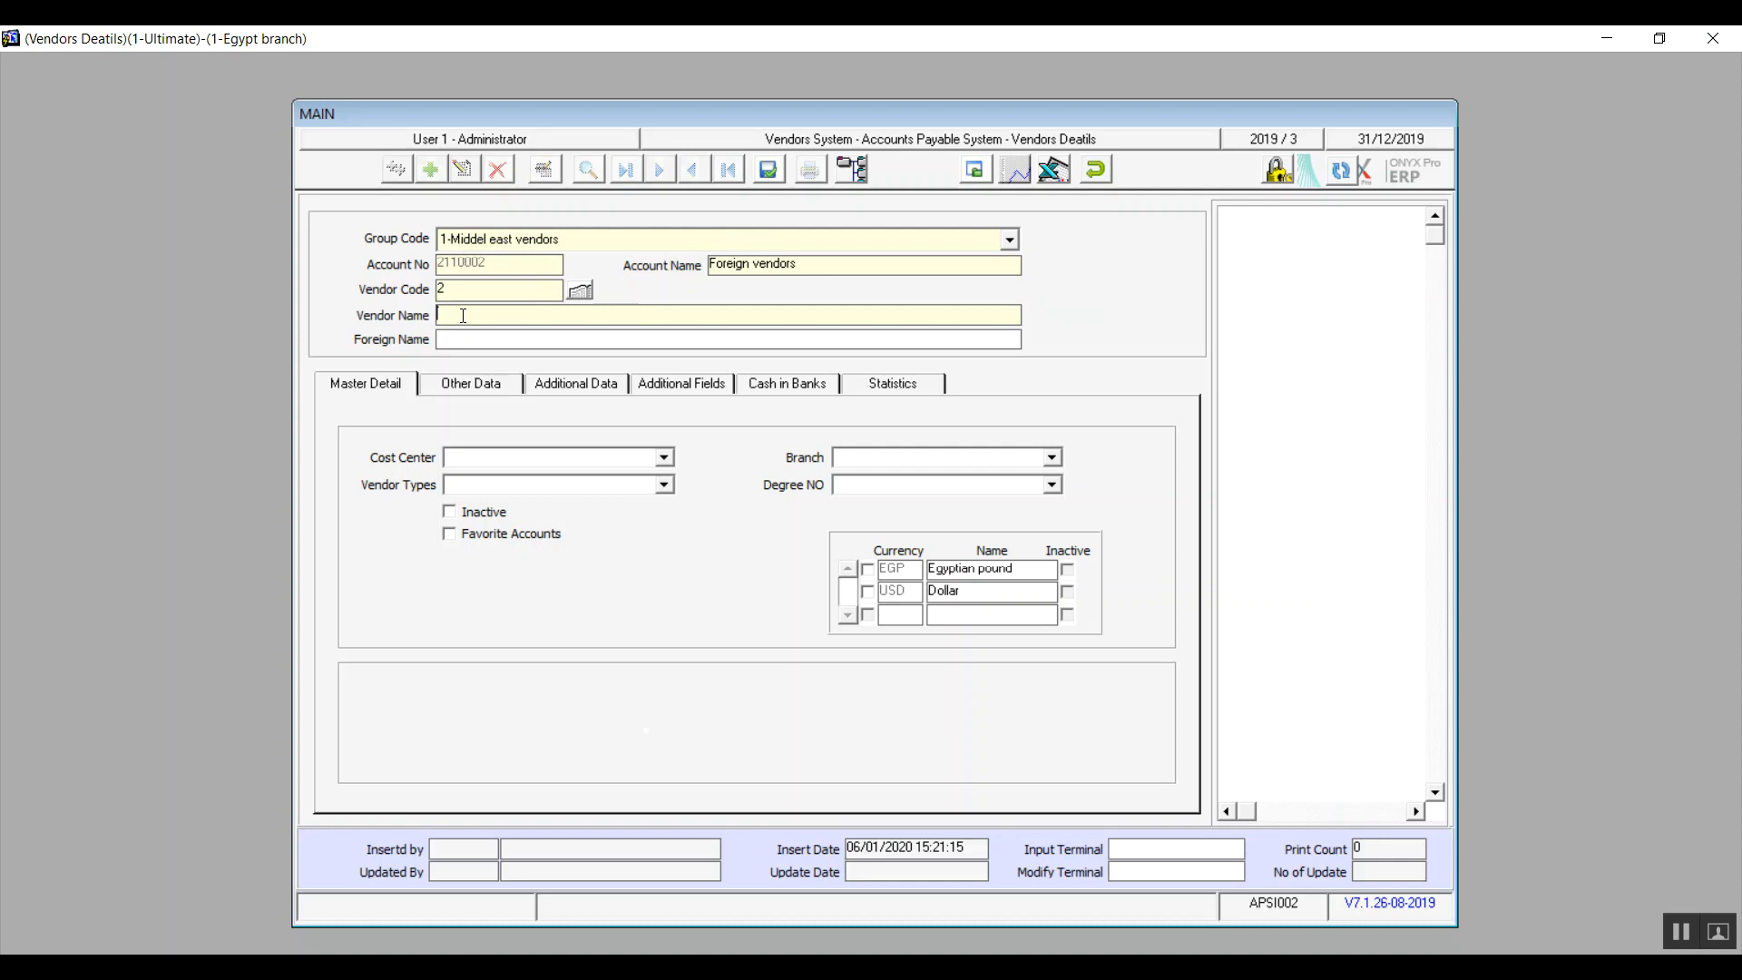
Step: Enter "BM" as both the vendor name and the foreign name, and show the vendor's master details
type("BMW")
key("BackSpace")
type("BM")
left_click(402, 393)
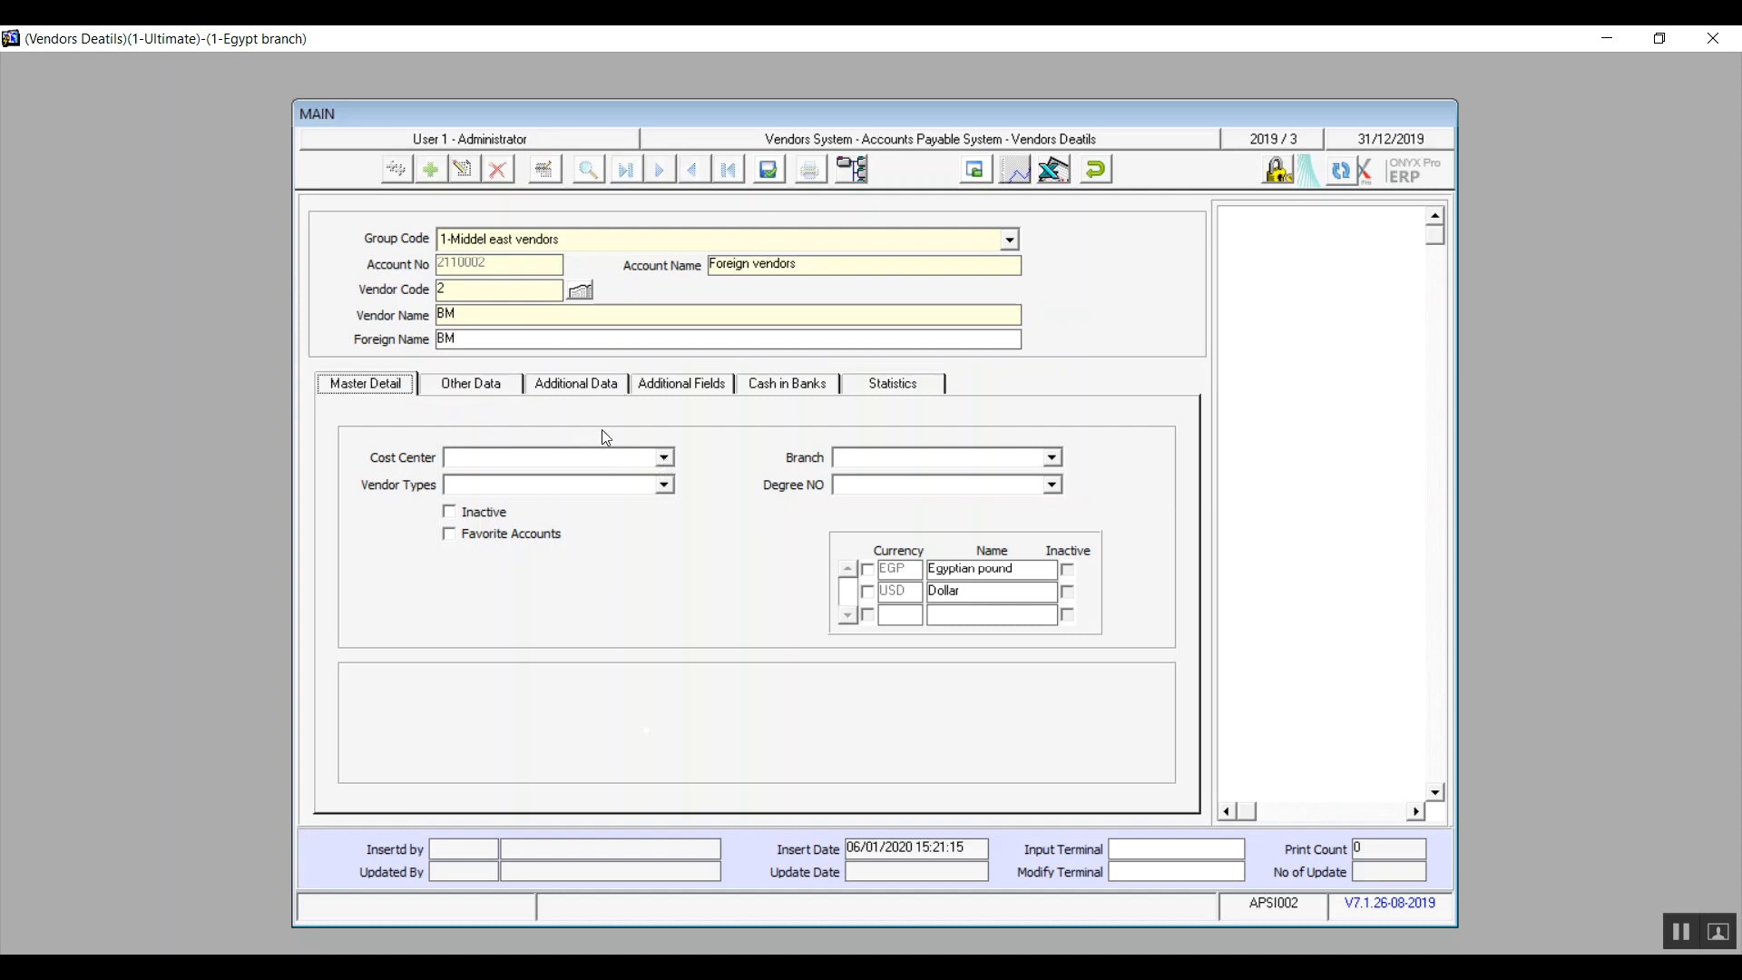
Step: Set the vendor's cost center to "summr 1" and its vendor type to "row material supplaiers"
left_click(667, 459)
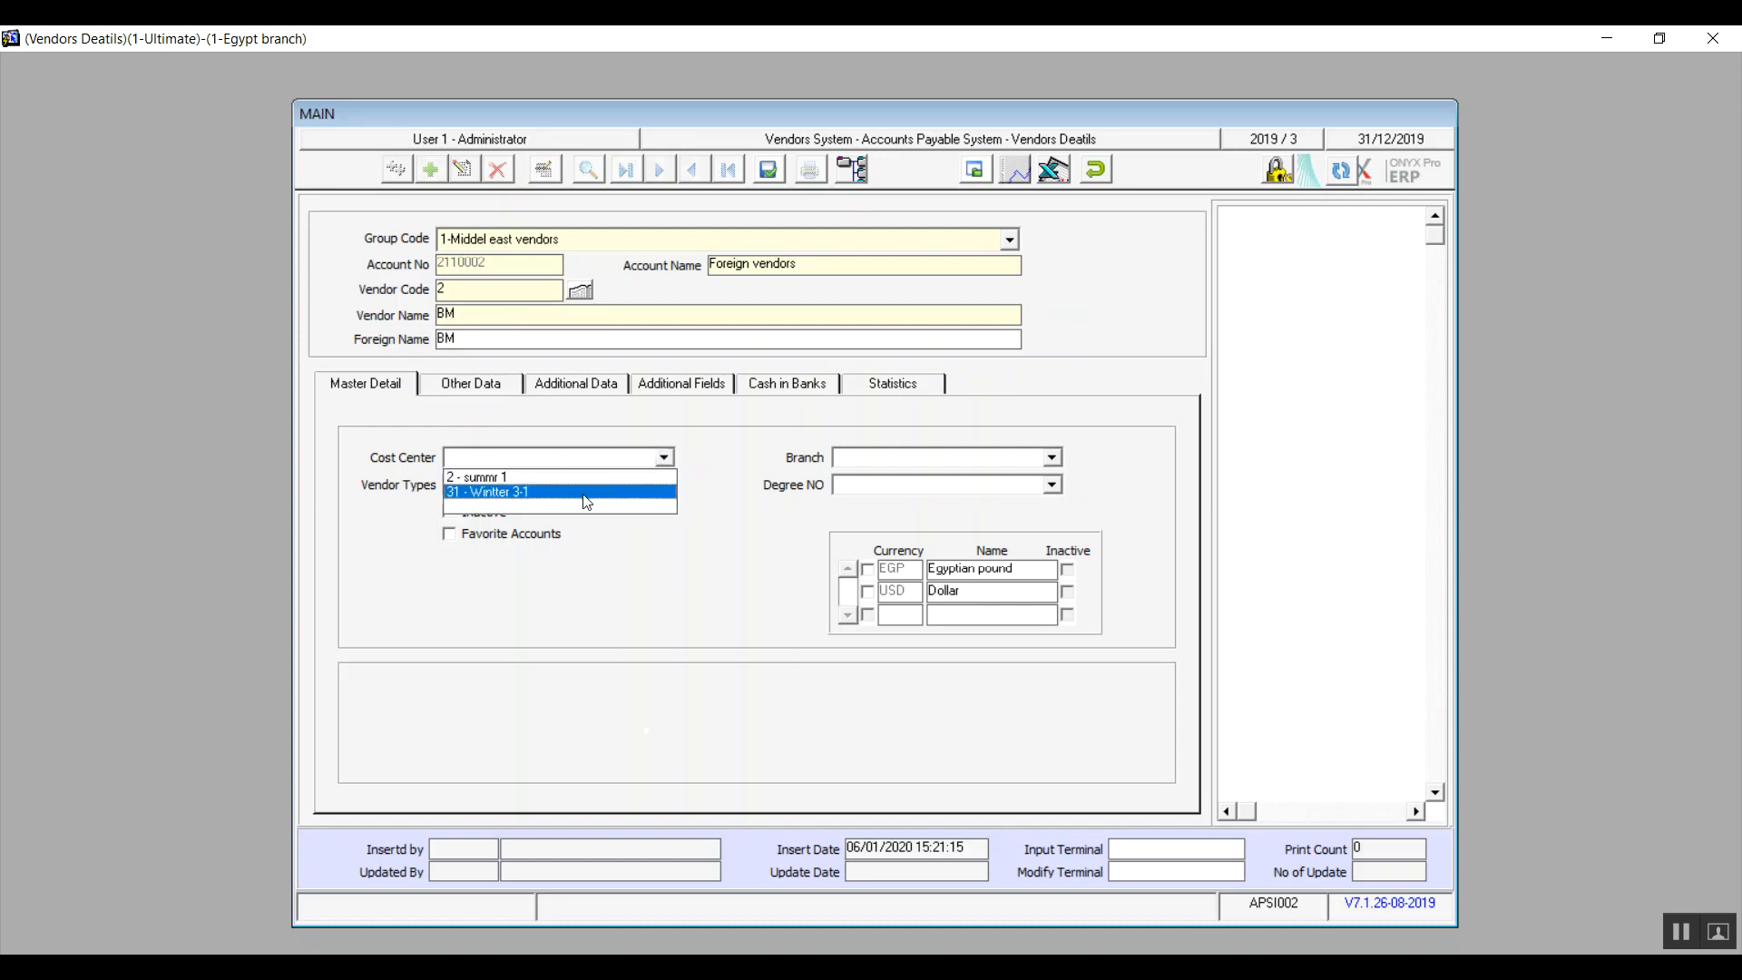
left_click(595, 478)
left_click(665, 486)
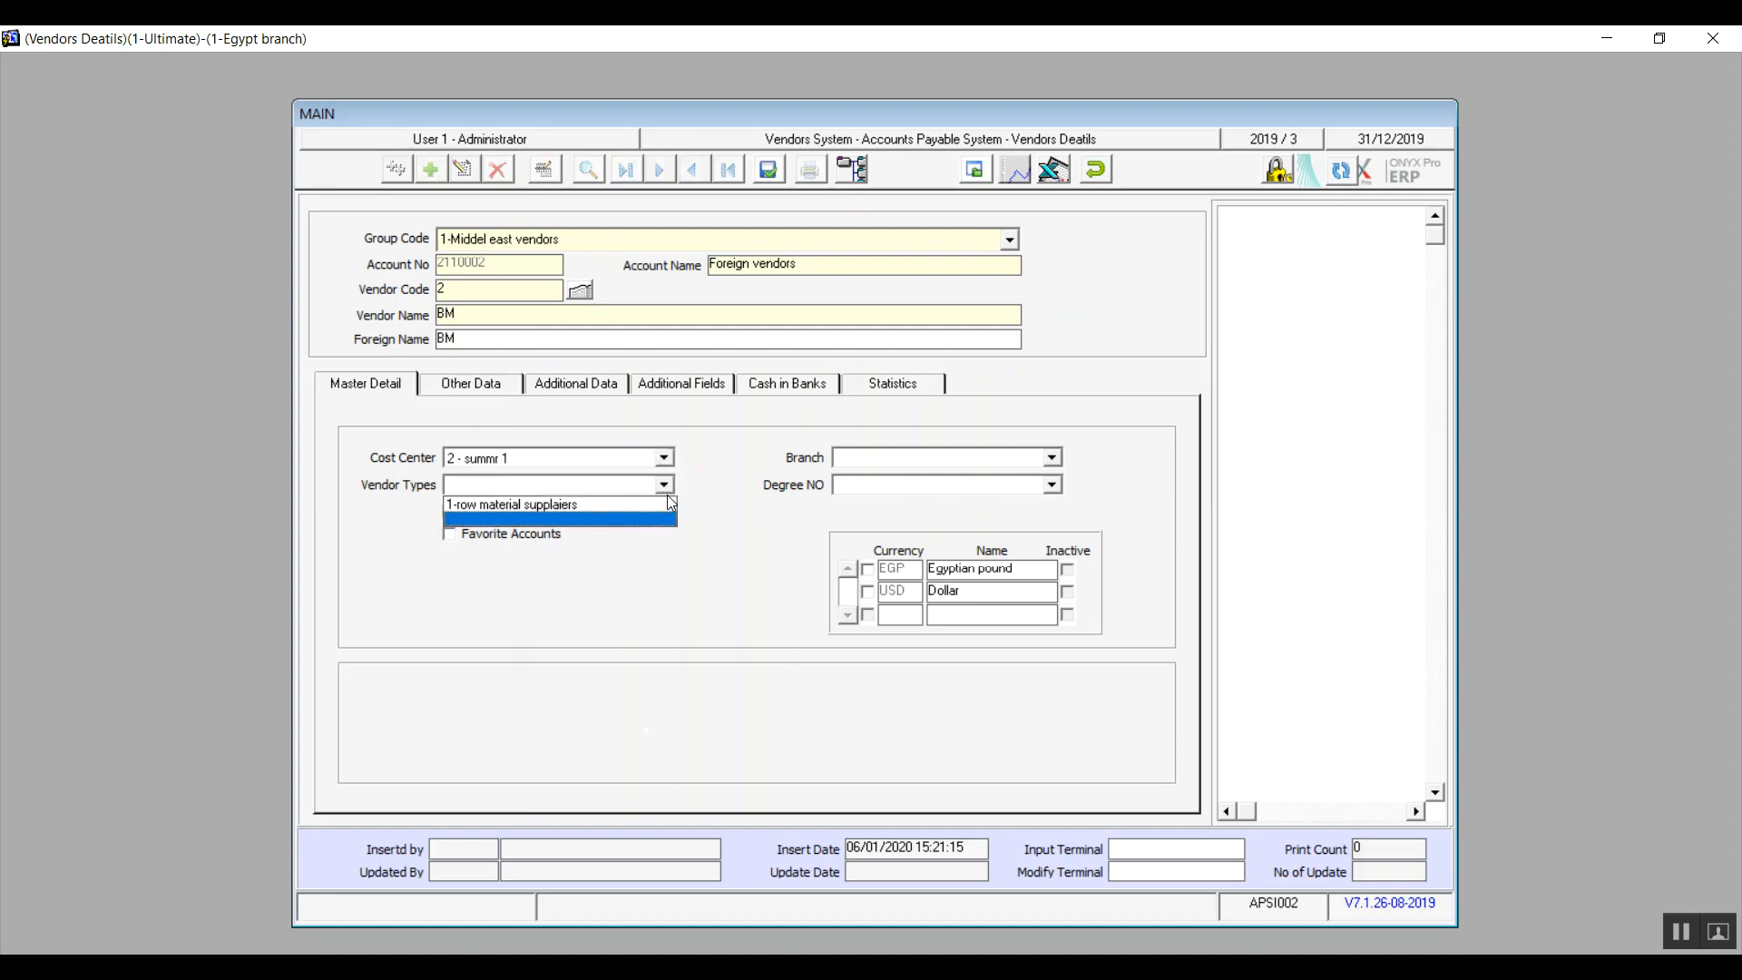
left_click(626, 508)
Step: Assign the vendor to the Egypt branch with the degree "relaible vendors"
left_click(927, 464)
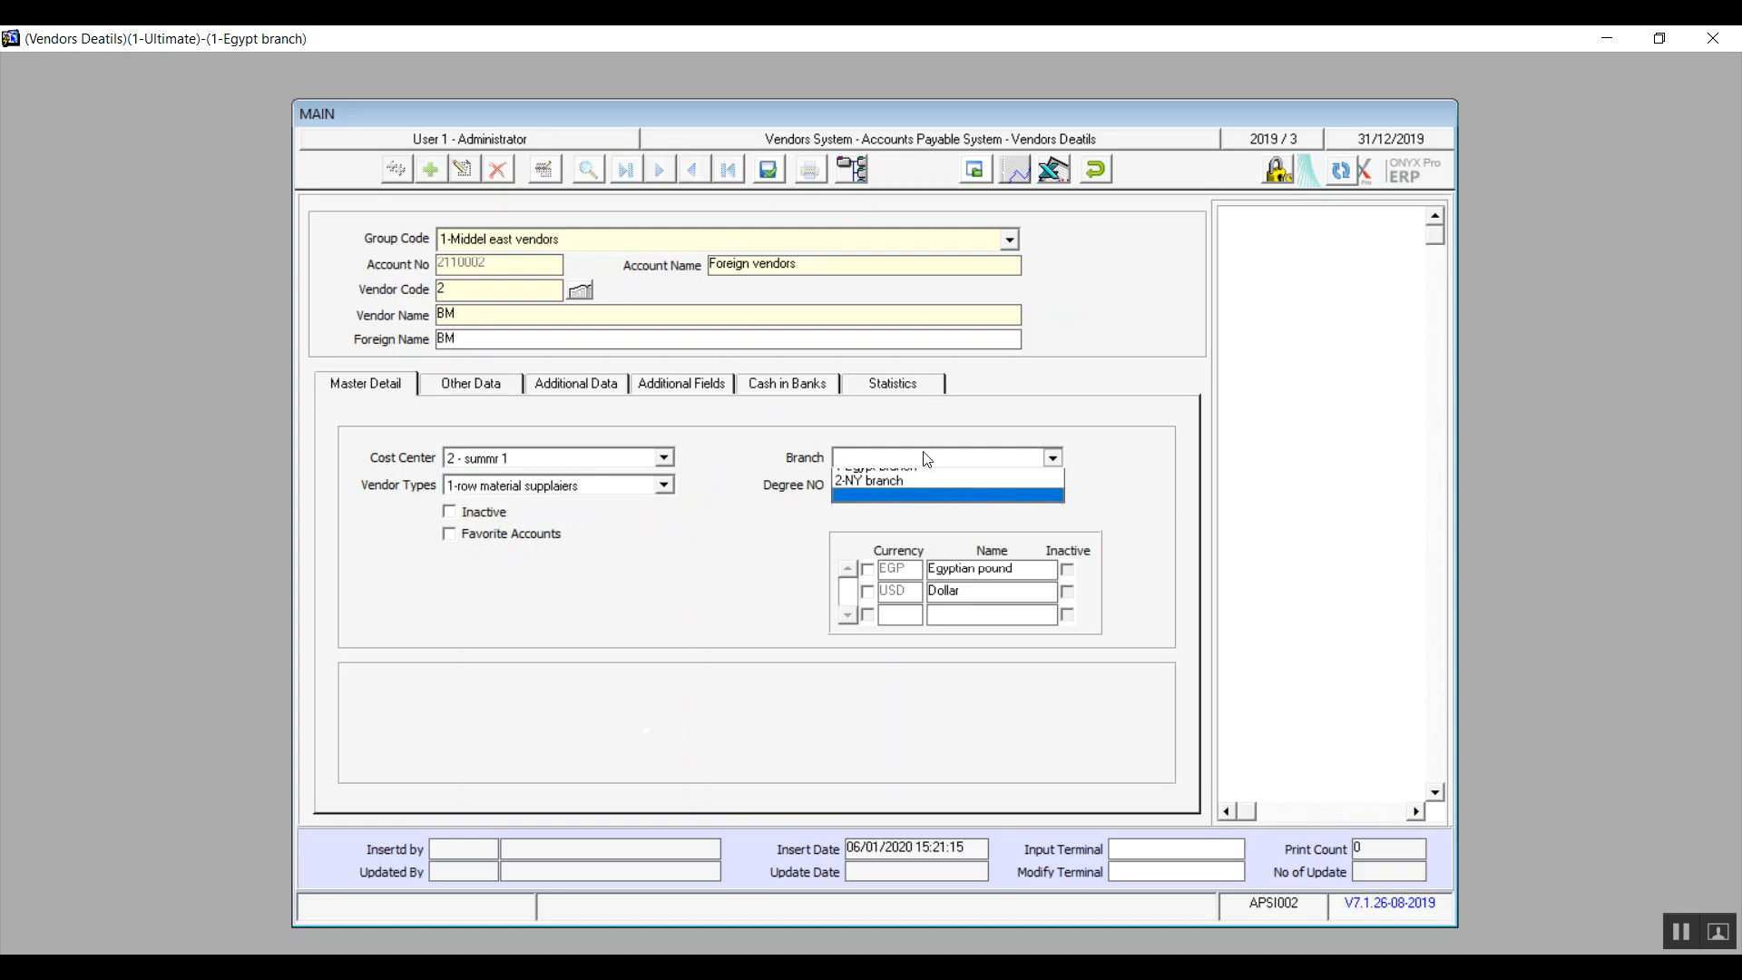
left_click(912, 478)
left_click(900, 487)
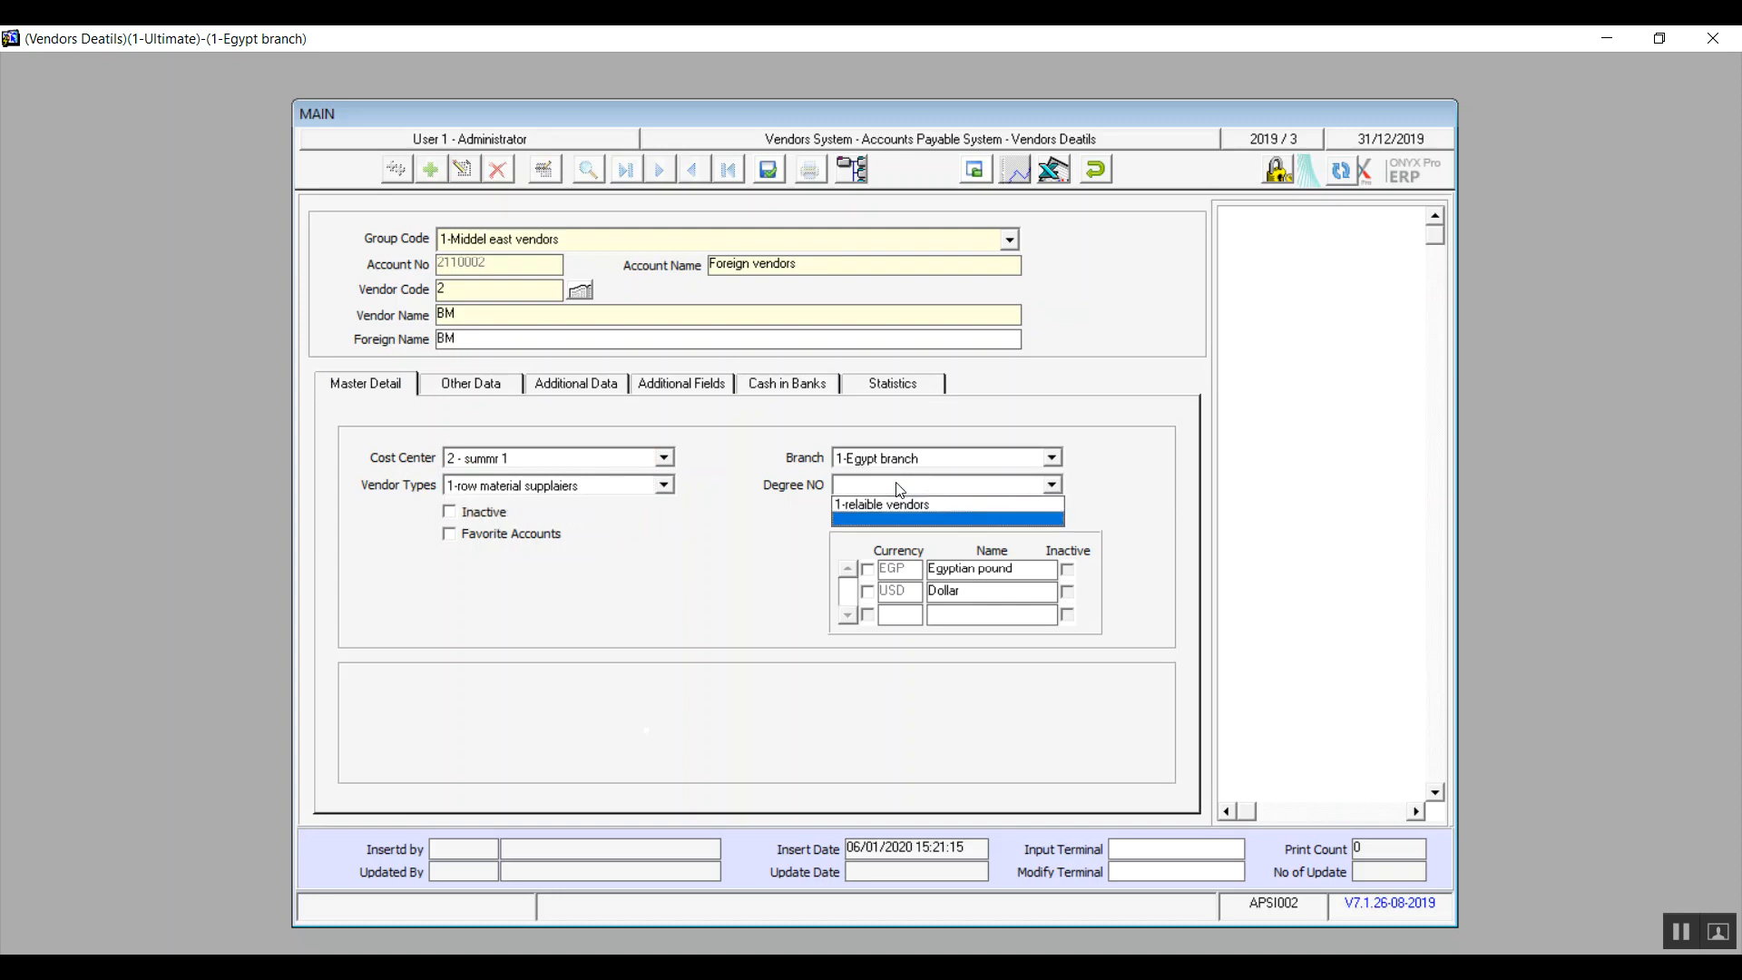
left_click(891, 502)
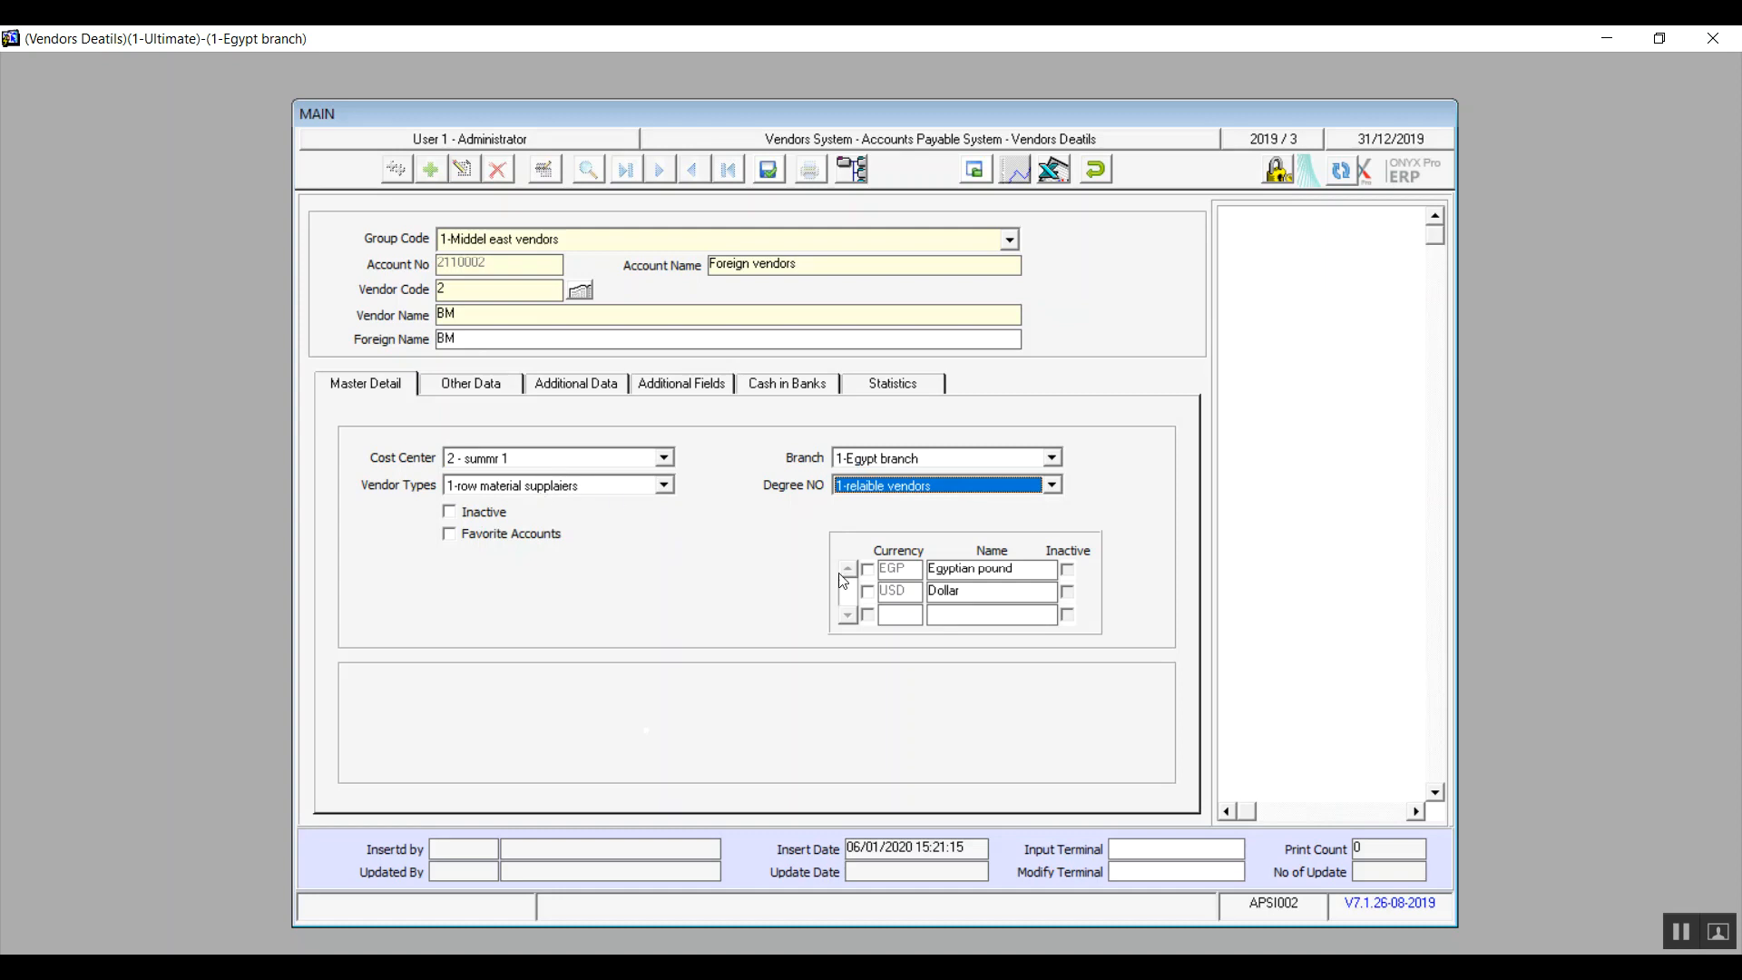
Step: Enable the Egyptian pound and Dollar currencies for the vendor, leaving the vendor active
left_click(868, 571)
left_click(870, 594)
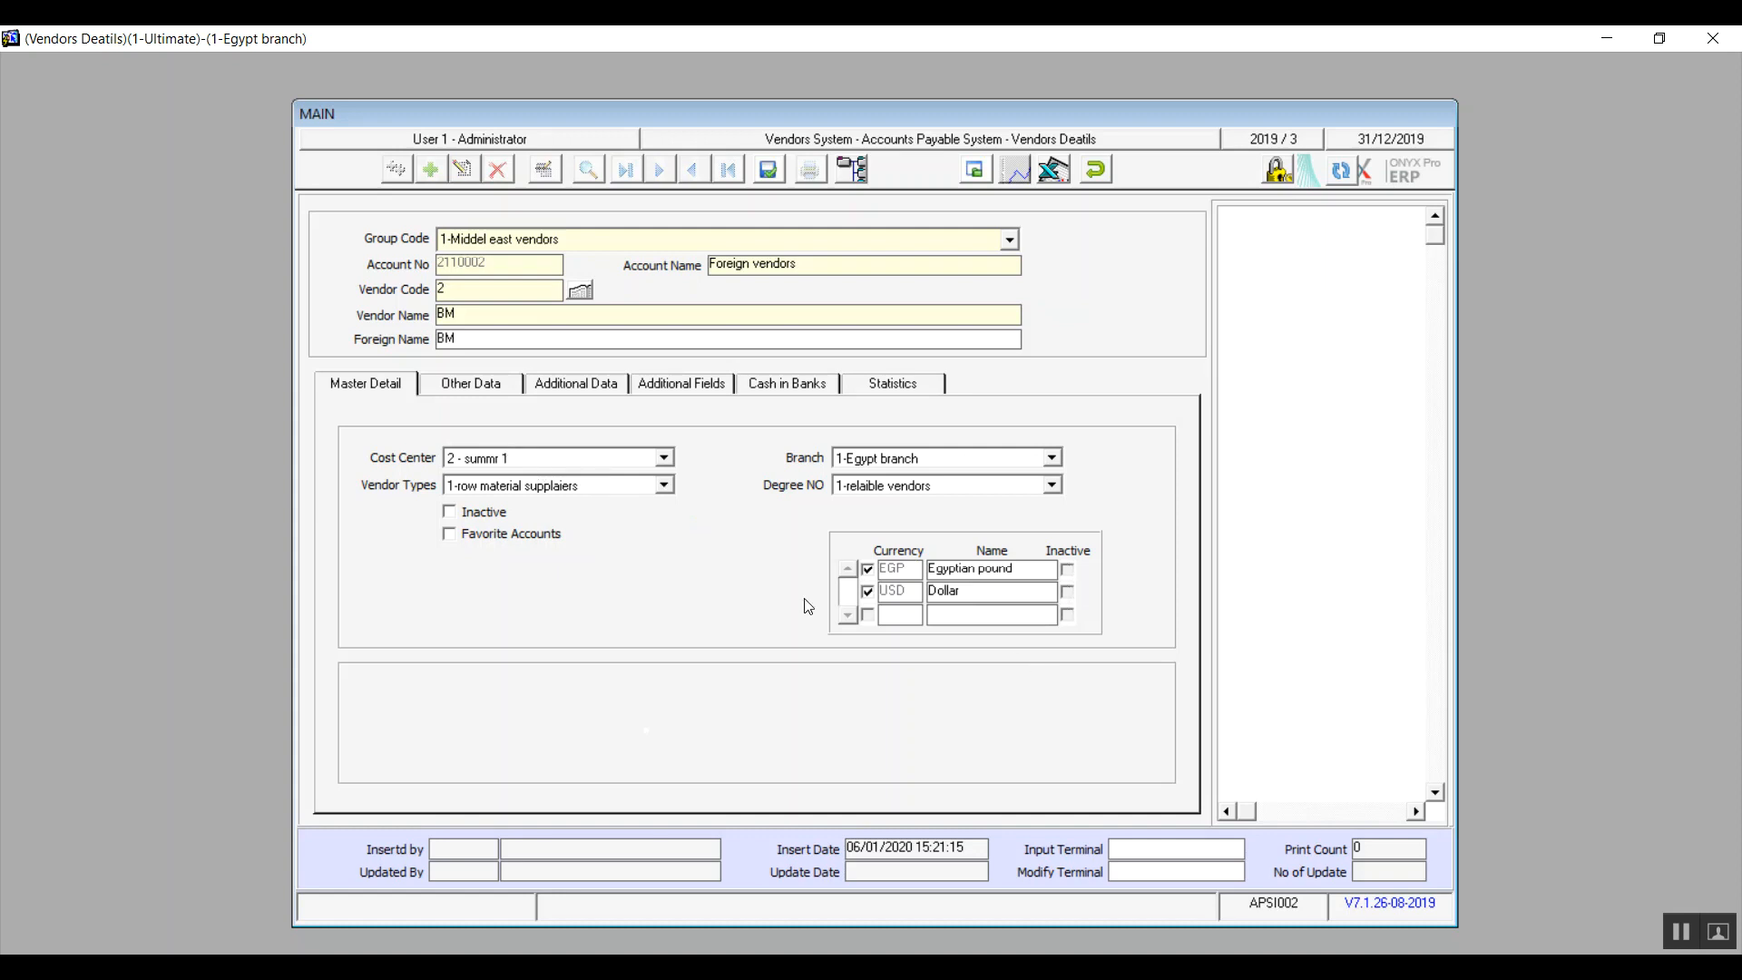
left_click(450, 515)
left_click(475, 515)
Step: In the vendor's other data, set the country to "مصر", the city to "Nasr City" and the province to "Cairo"
left_click(474, 392)
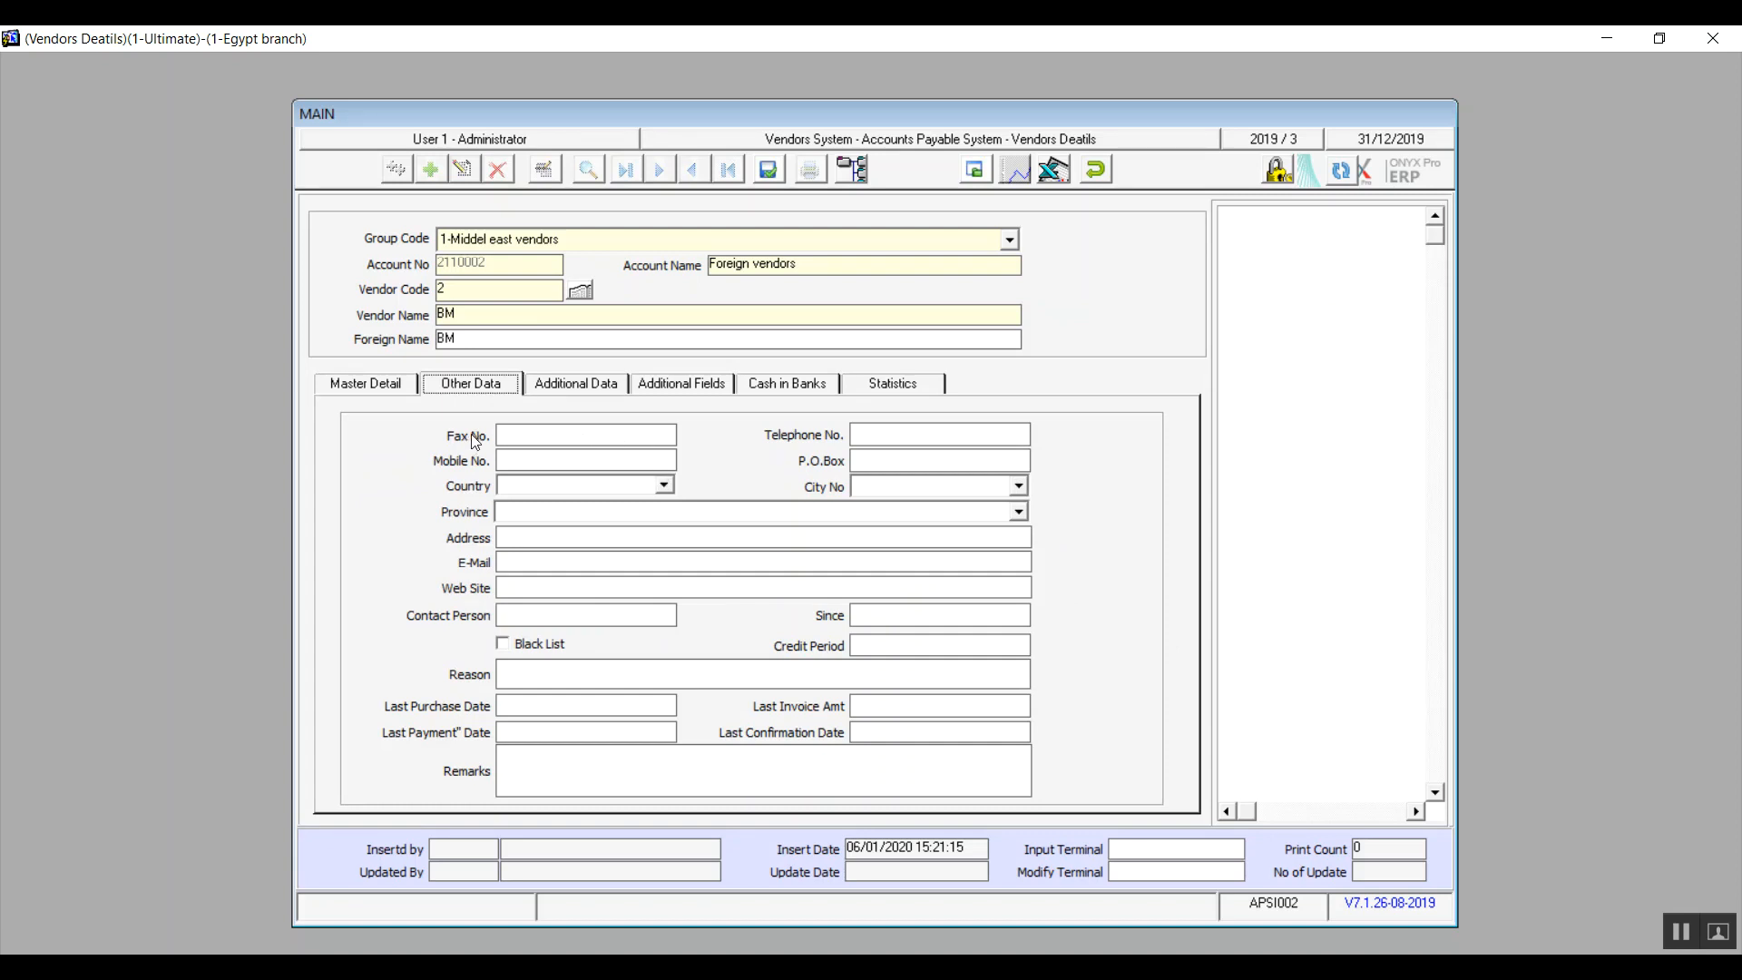
left_click(520, 441)
left_click(882, 458)
left_click(664, 485)
left_click(553, 508)
left_click(1018, 487)
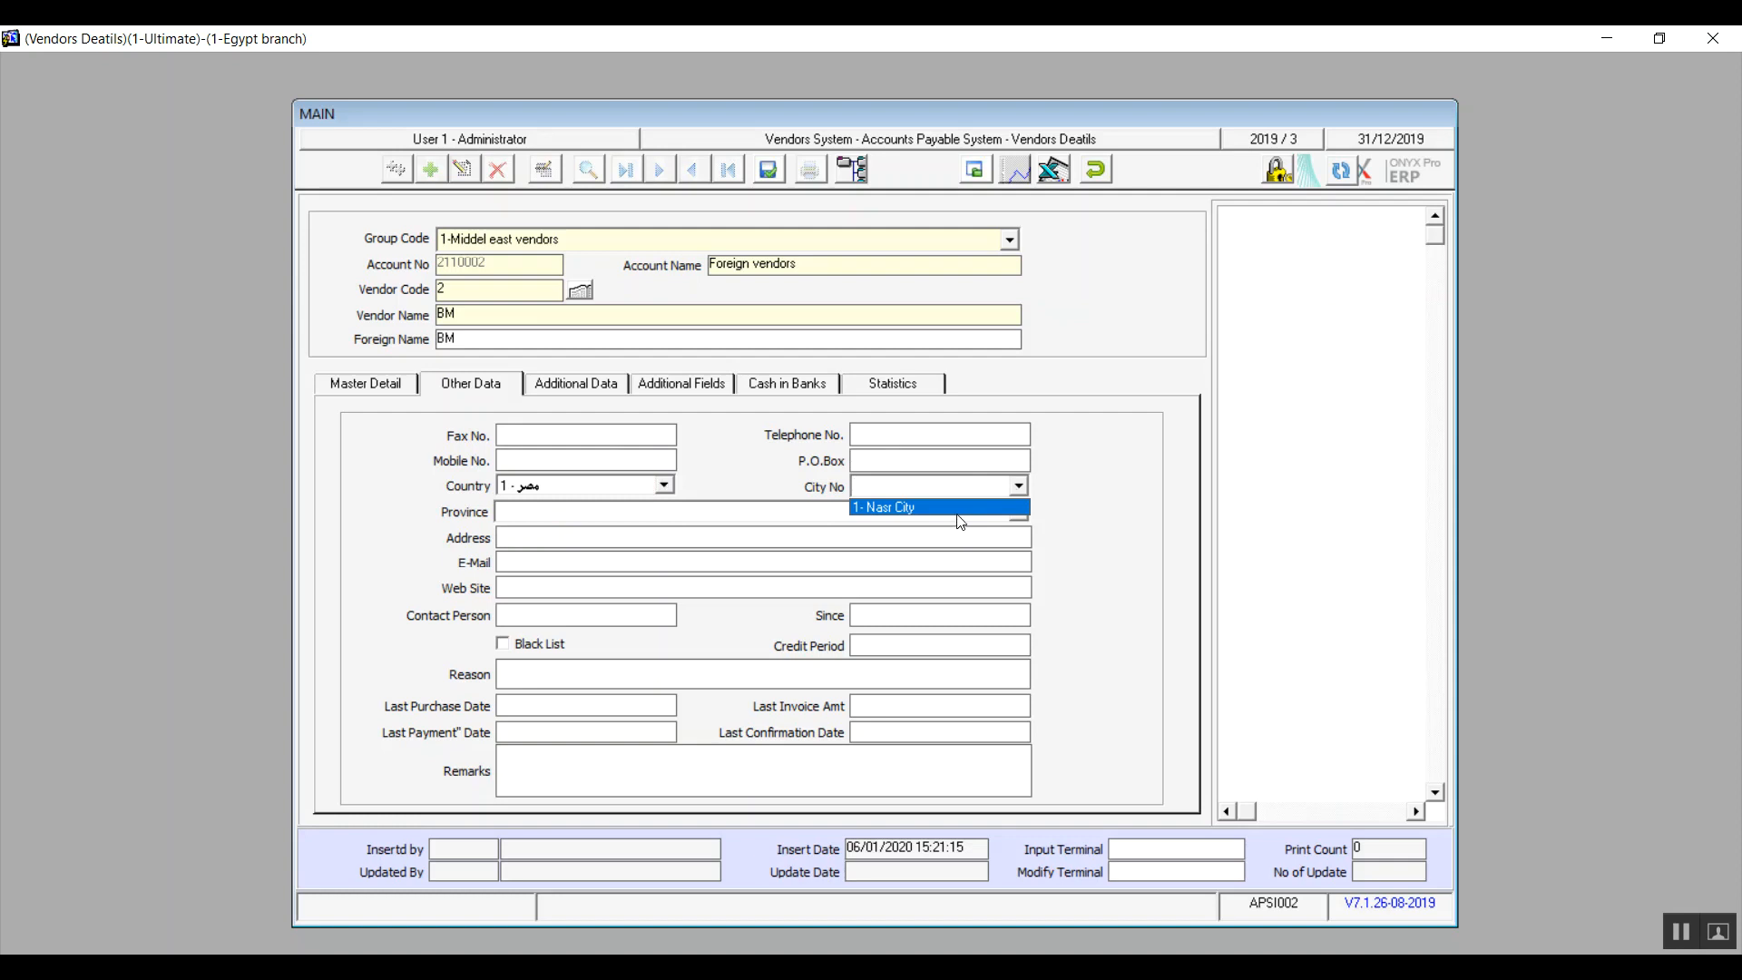
left_click(957, 514)
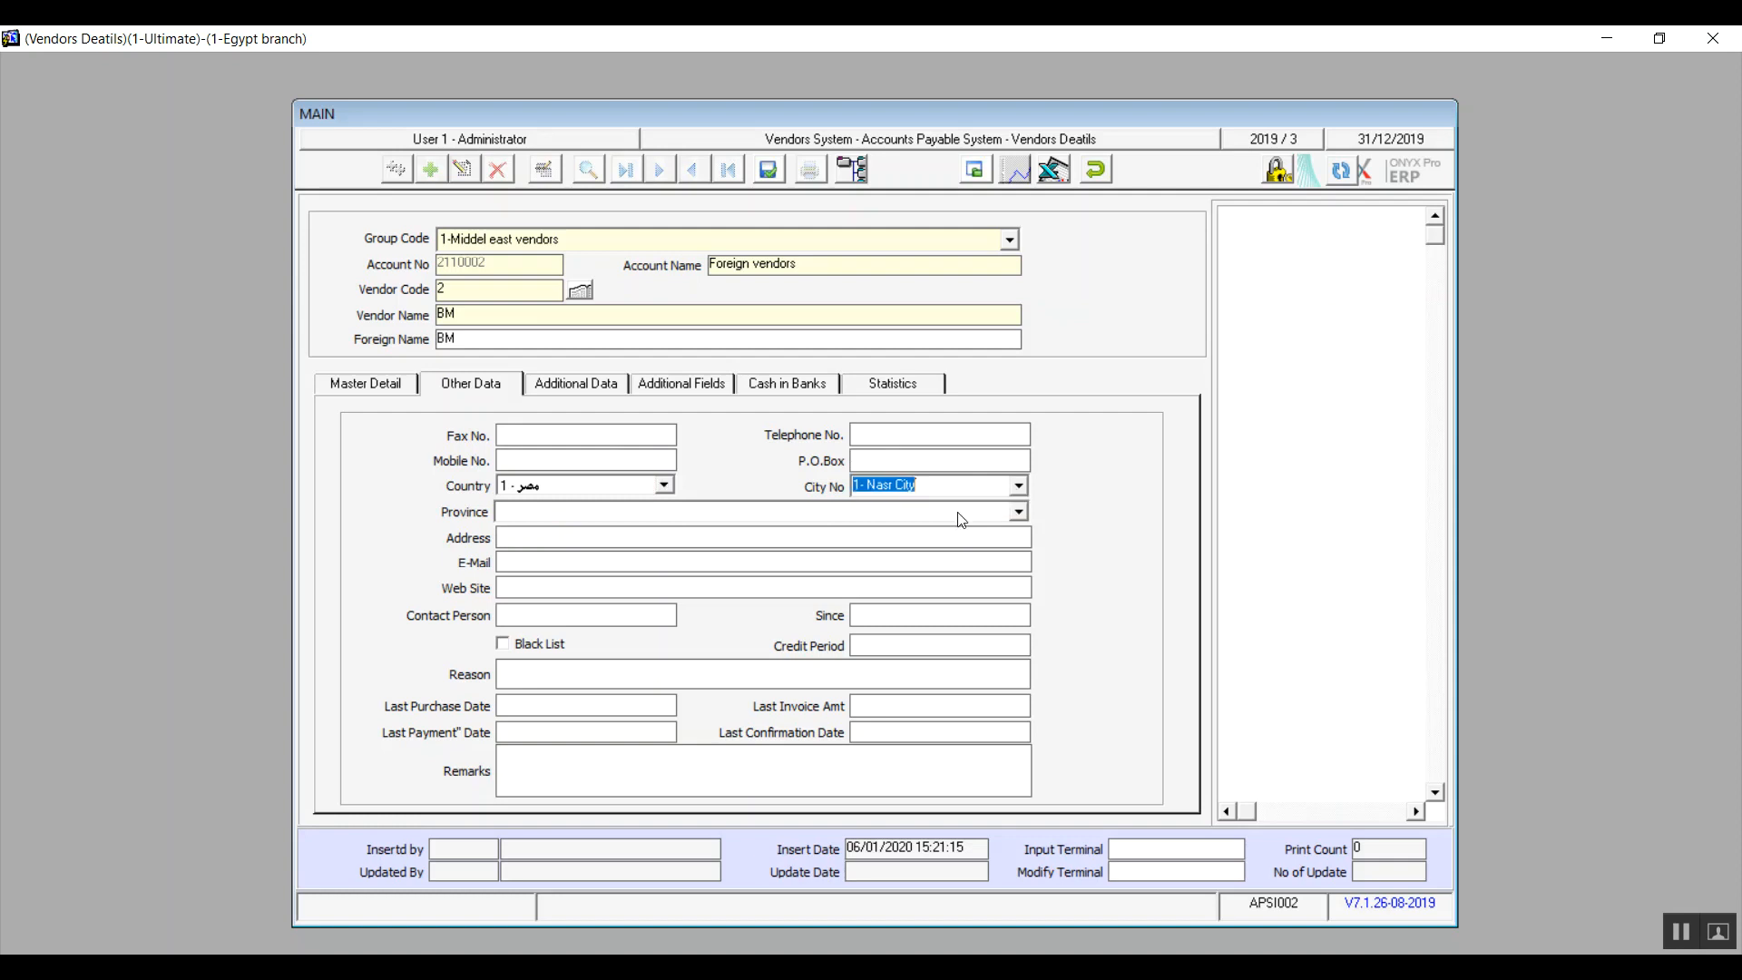
left_click(1019, 512)
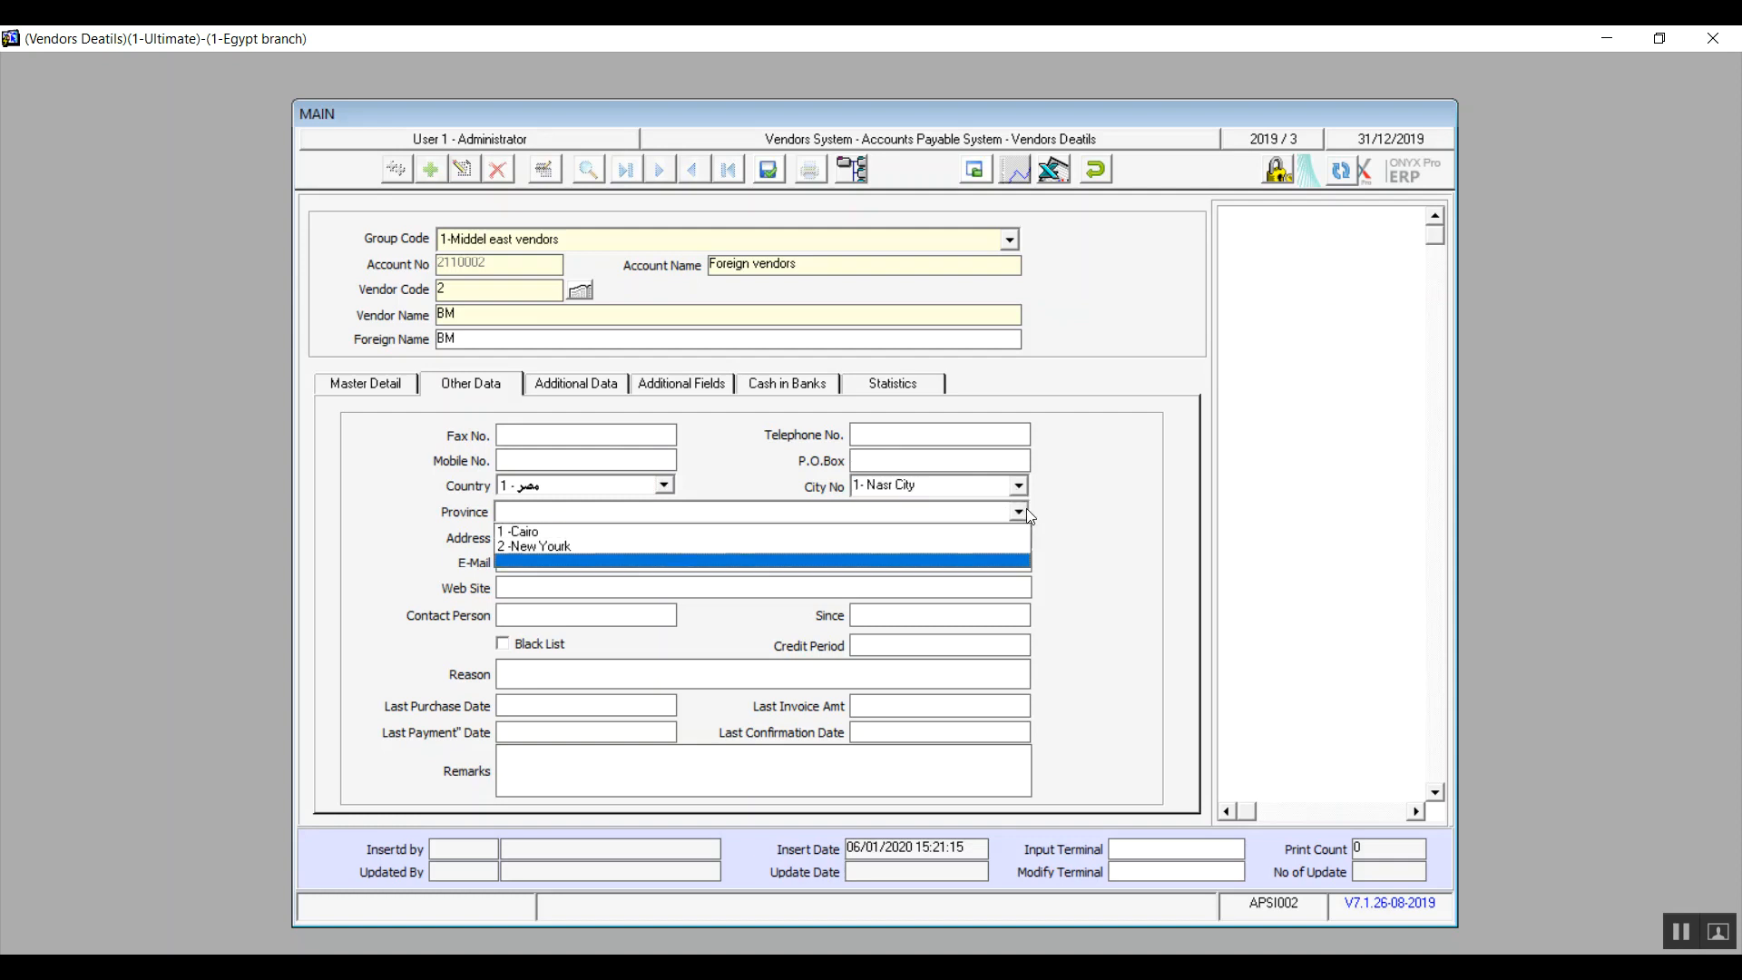
left_click(876, 531)
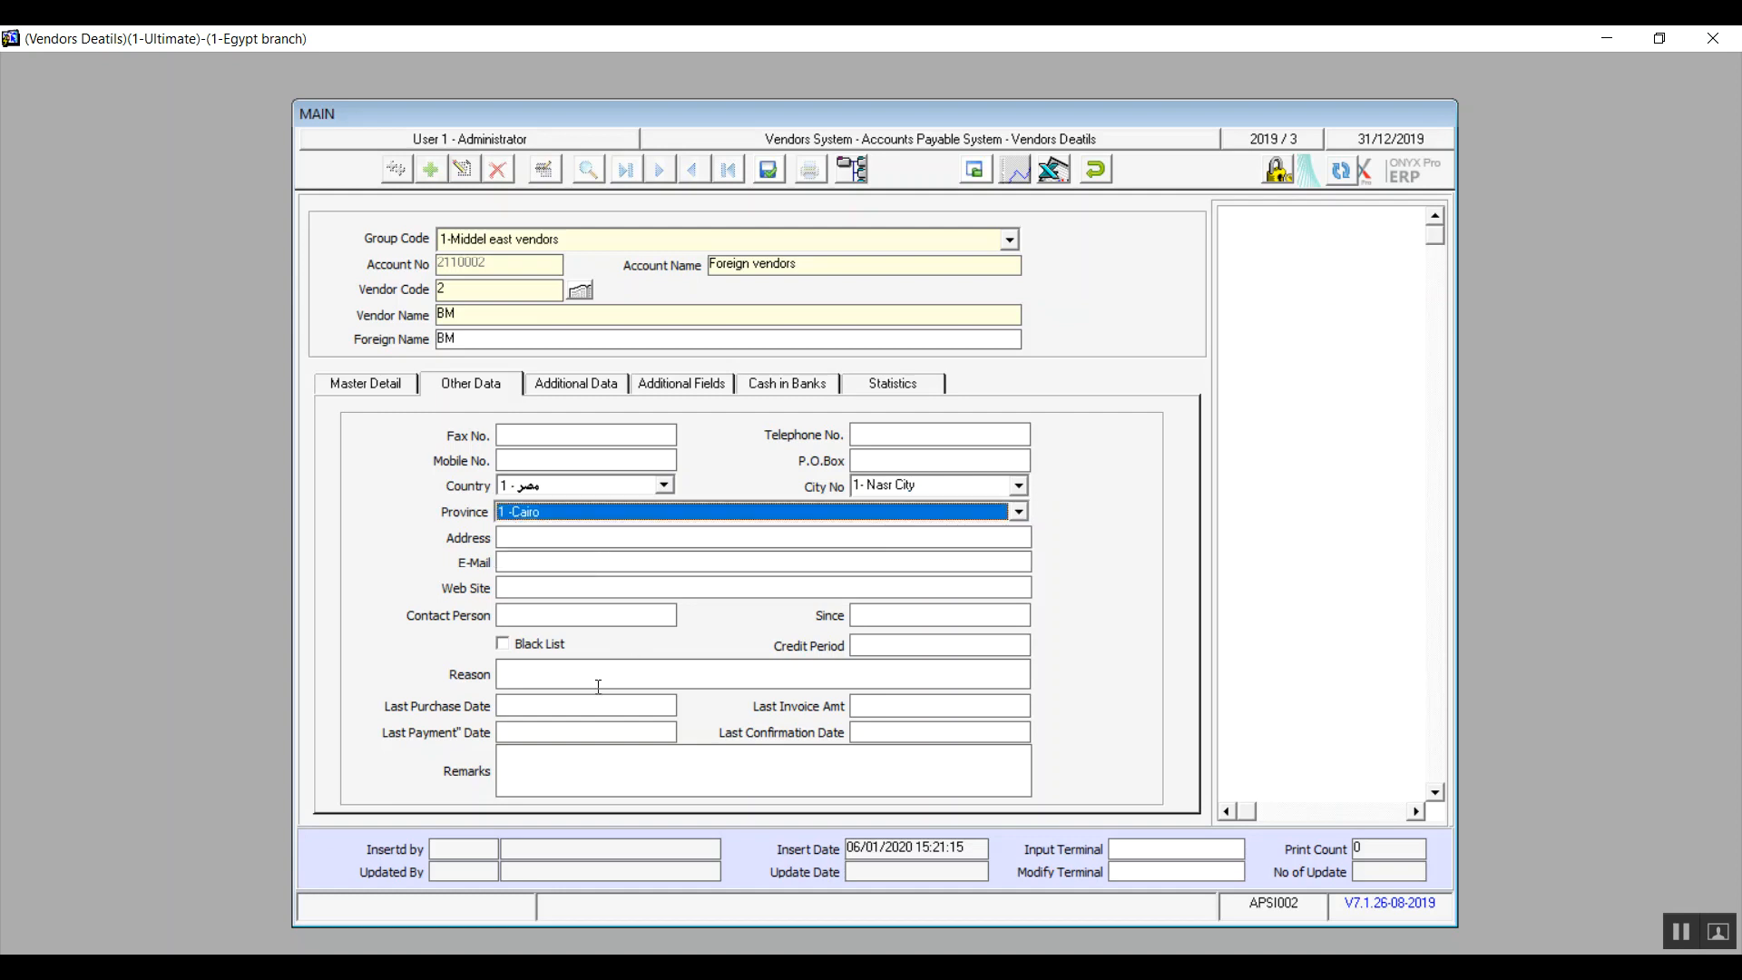
Step: Enter the name of the vendor's contact person with its title
left_click(581, 615)
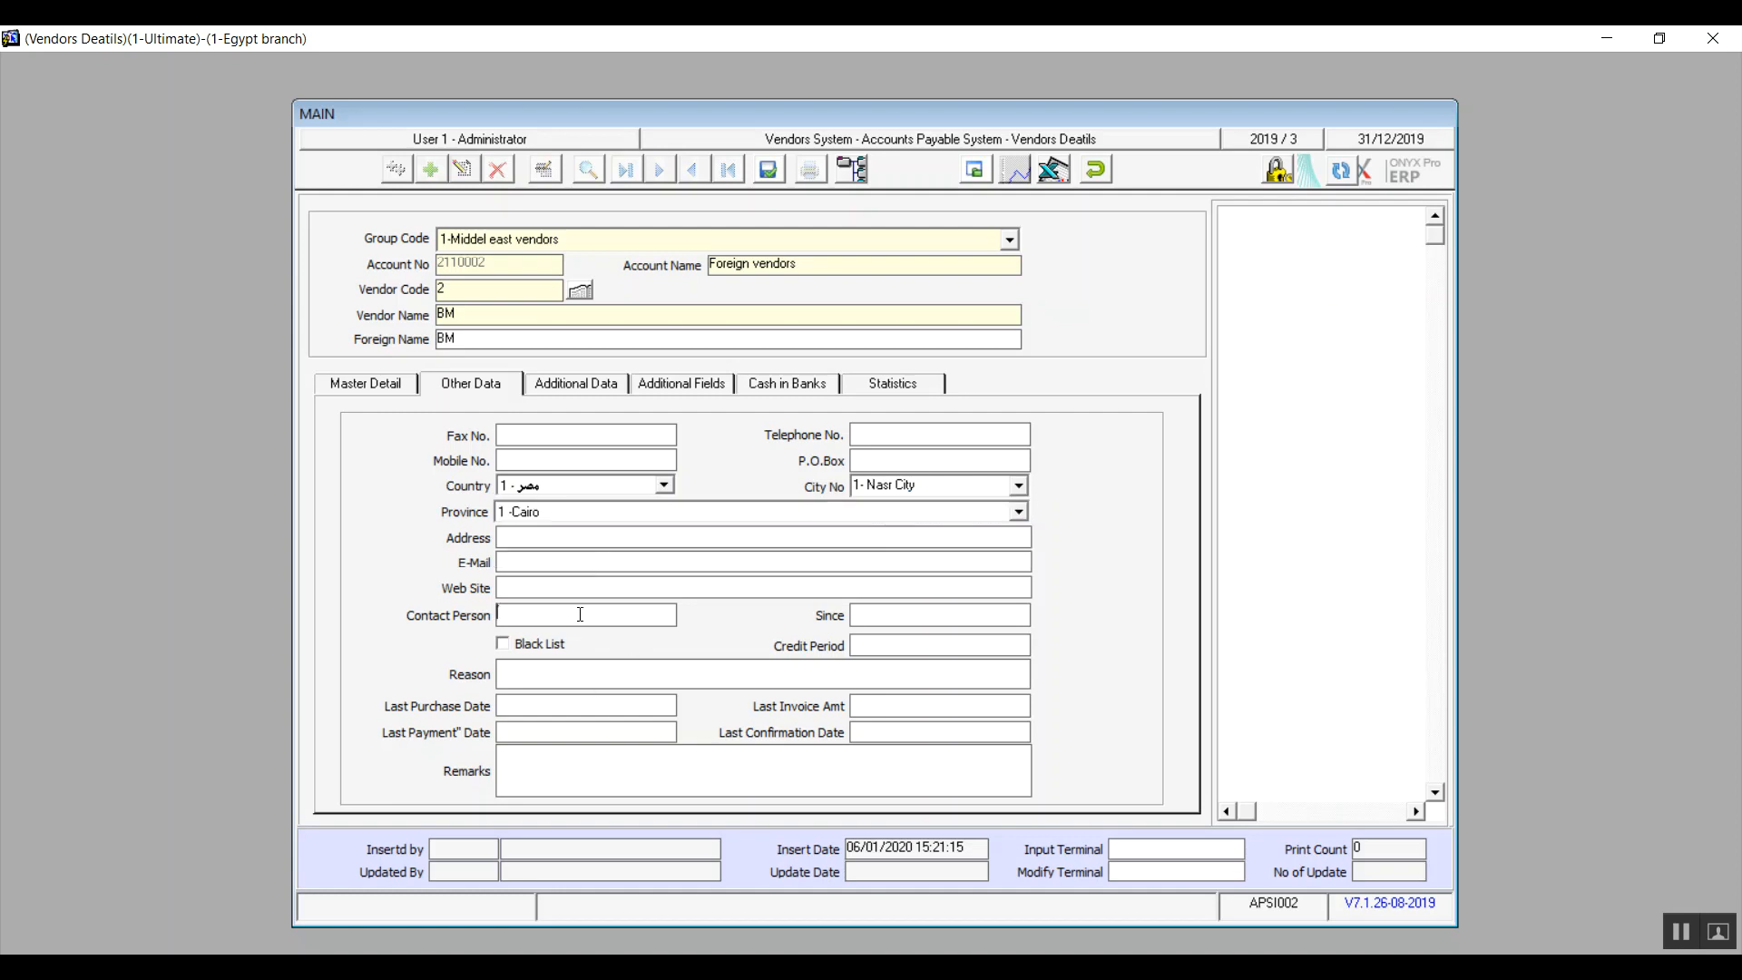
type("Mr/")
type(" A")
type("hmed")
type(" 2020")
Step: Set the vendor's since date to 01/01/2020 and the credit period to 60
left_click(871, 643)
key("BackSpace")
type("1/1/2020")
key("Tab")
left_click(871, 643)
type("60")
Step: Try the black list option and its reason entry for the vendor
left_click(684, 667)
left_click(514, 653)
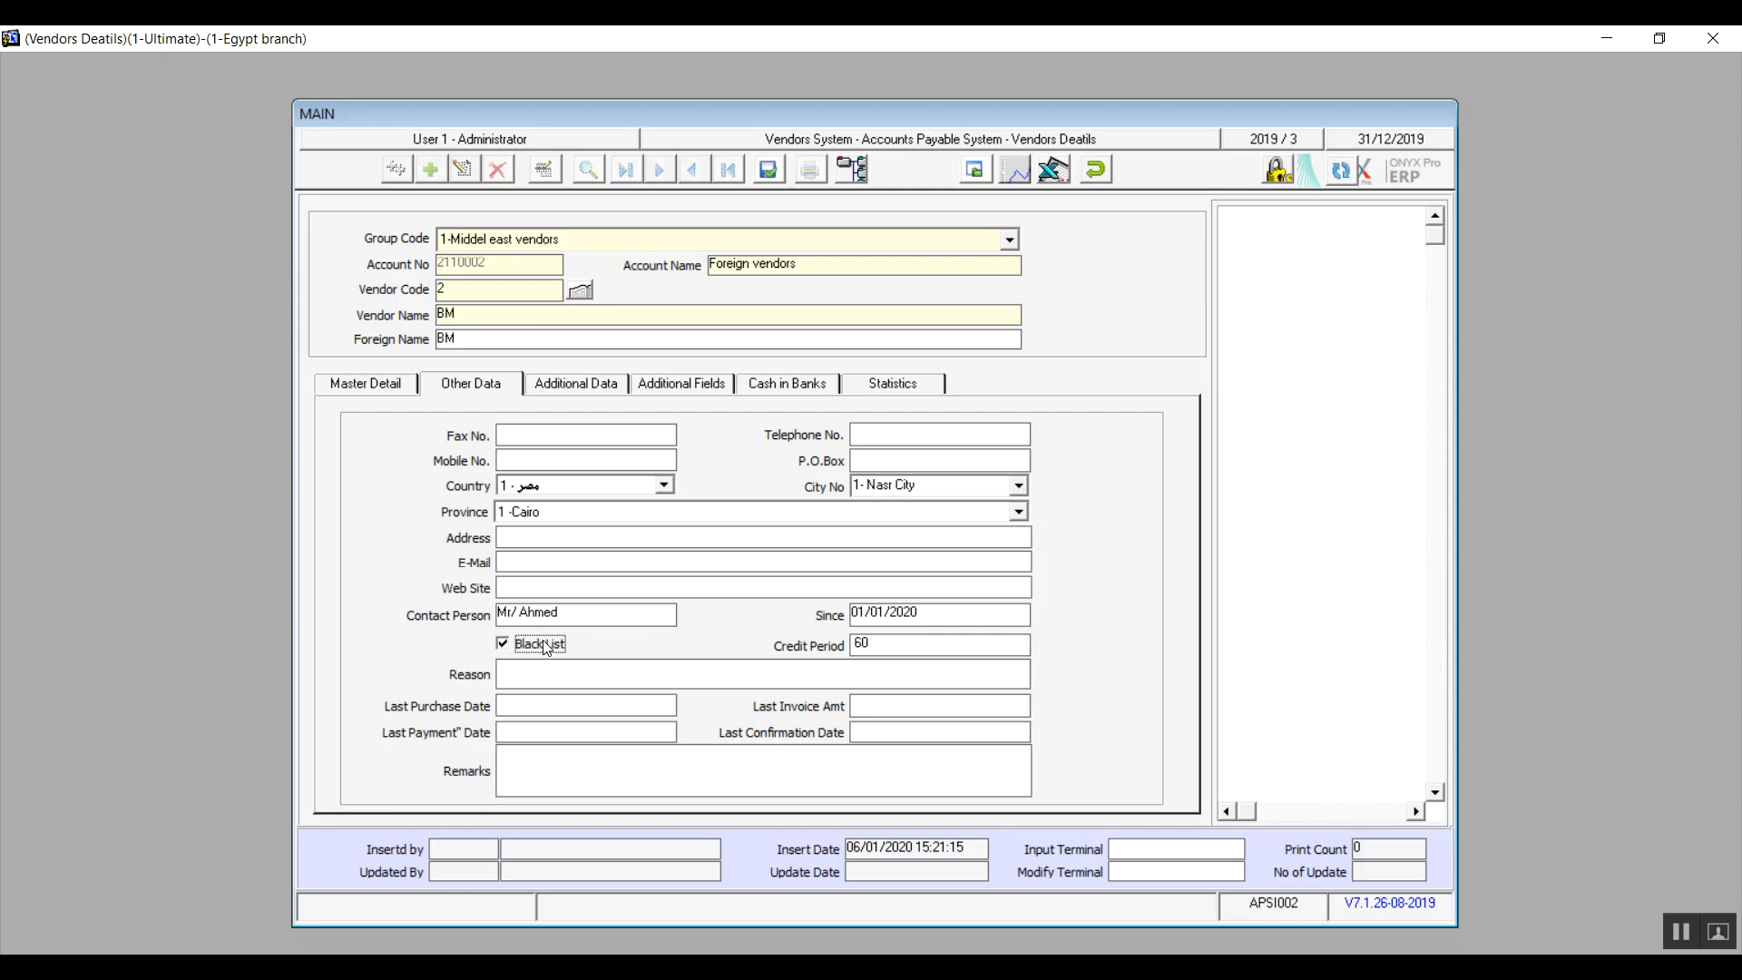
left_click(545, 647)
left_click(539, 673)
left_click(935, 609)
key("BackSpace")
Step: Try marking the vendor as VAT taxable in the additional data, with the price type "Price Include Tax"
left_click(569, 382)
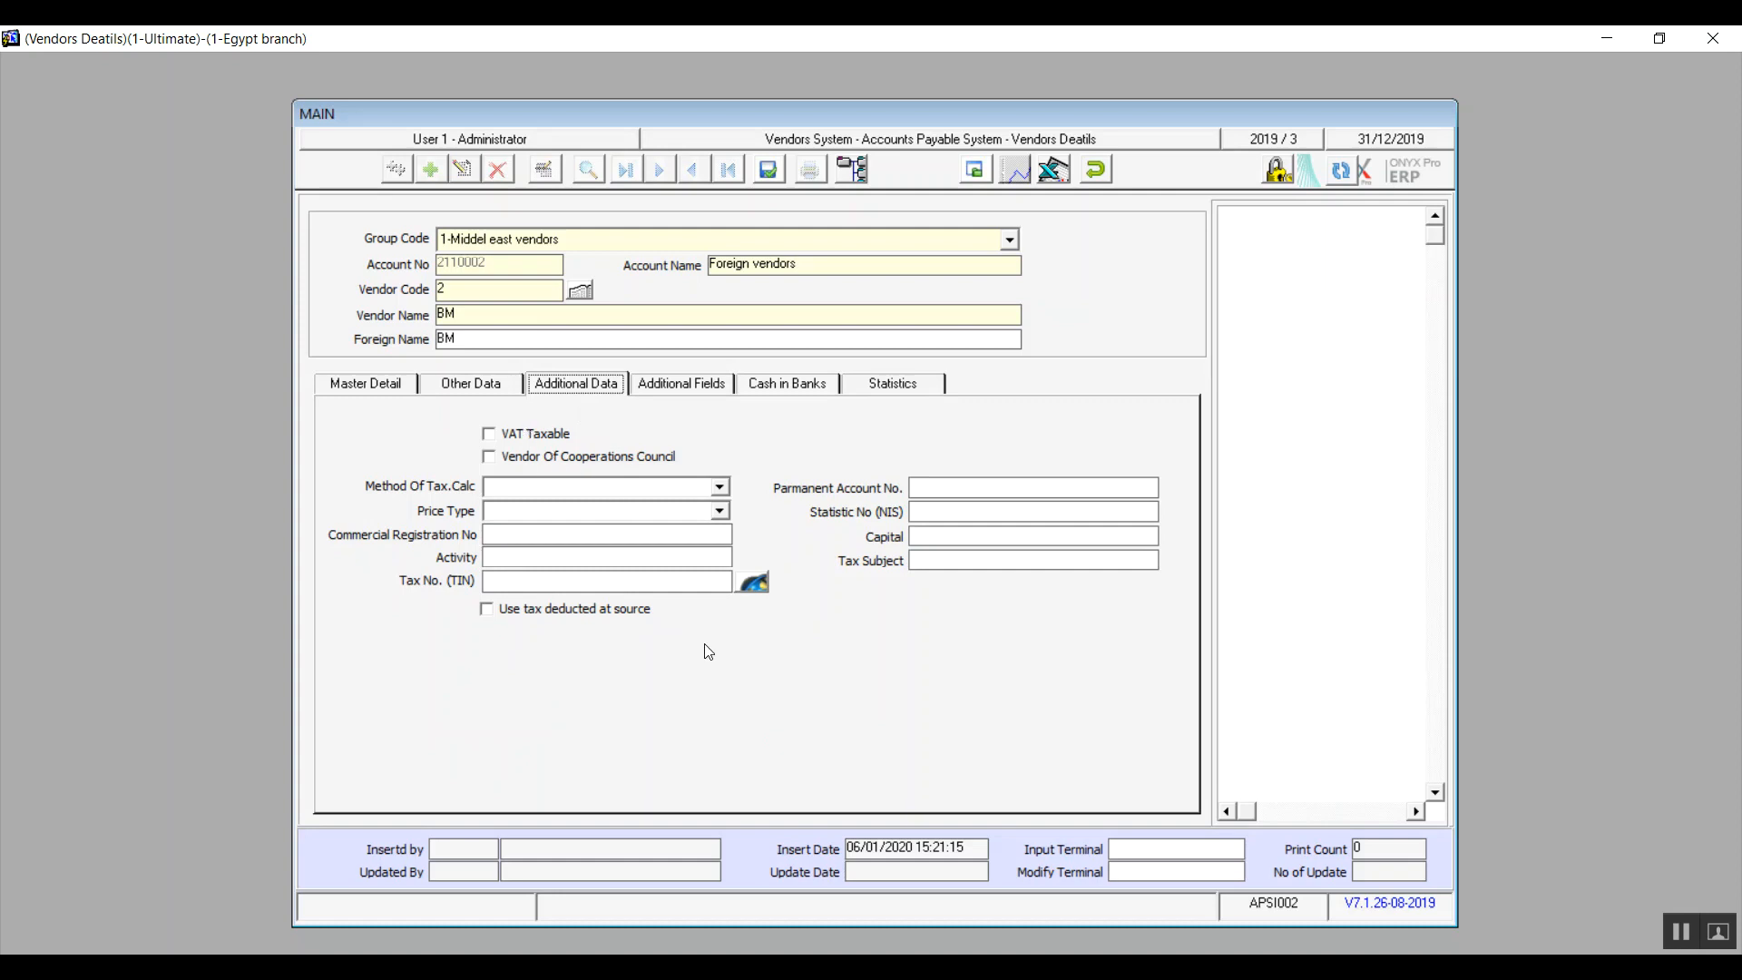
left_click(560, 437)
left_click(562, 442)
left_click(562, 442)
left_click(563, 442)
left_click(549, 441)
left_click(514, 436)
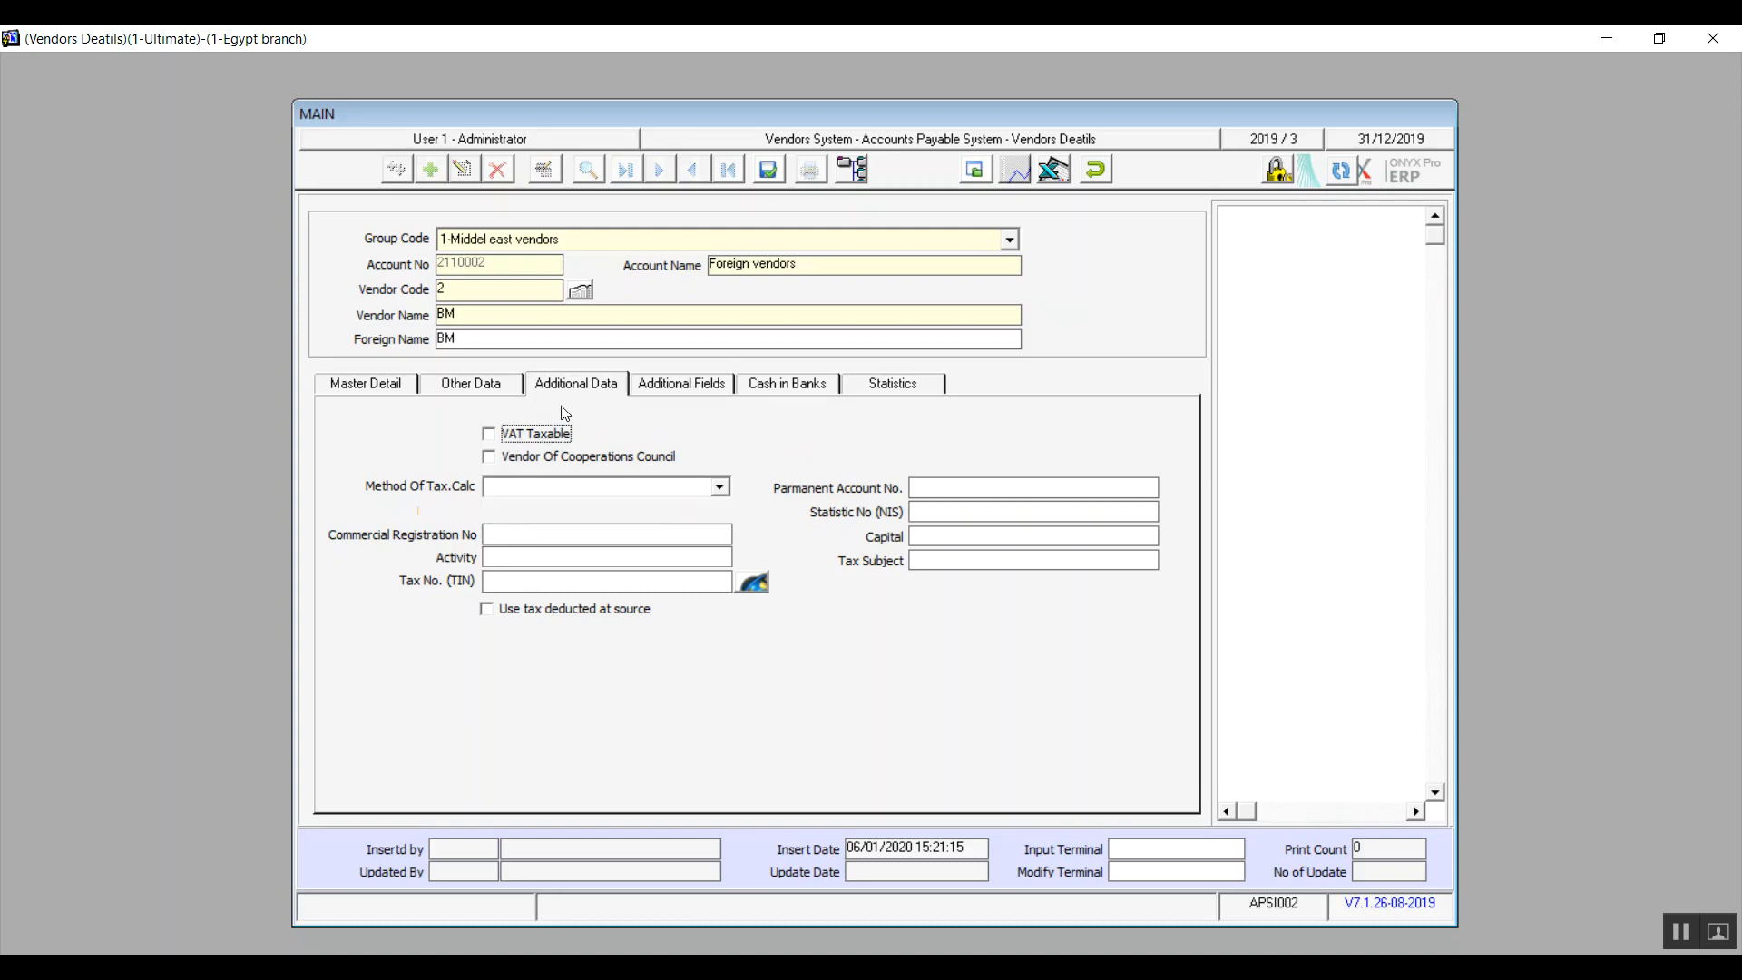
left_click(535, 442)
left_click(721, 512)
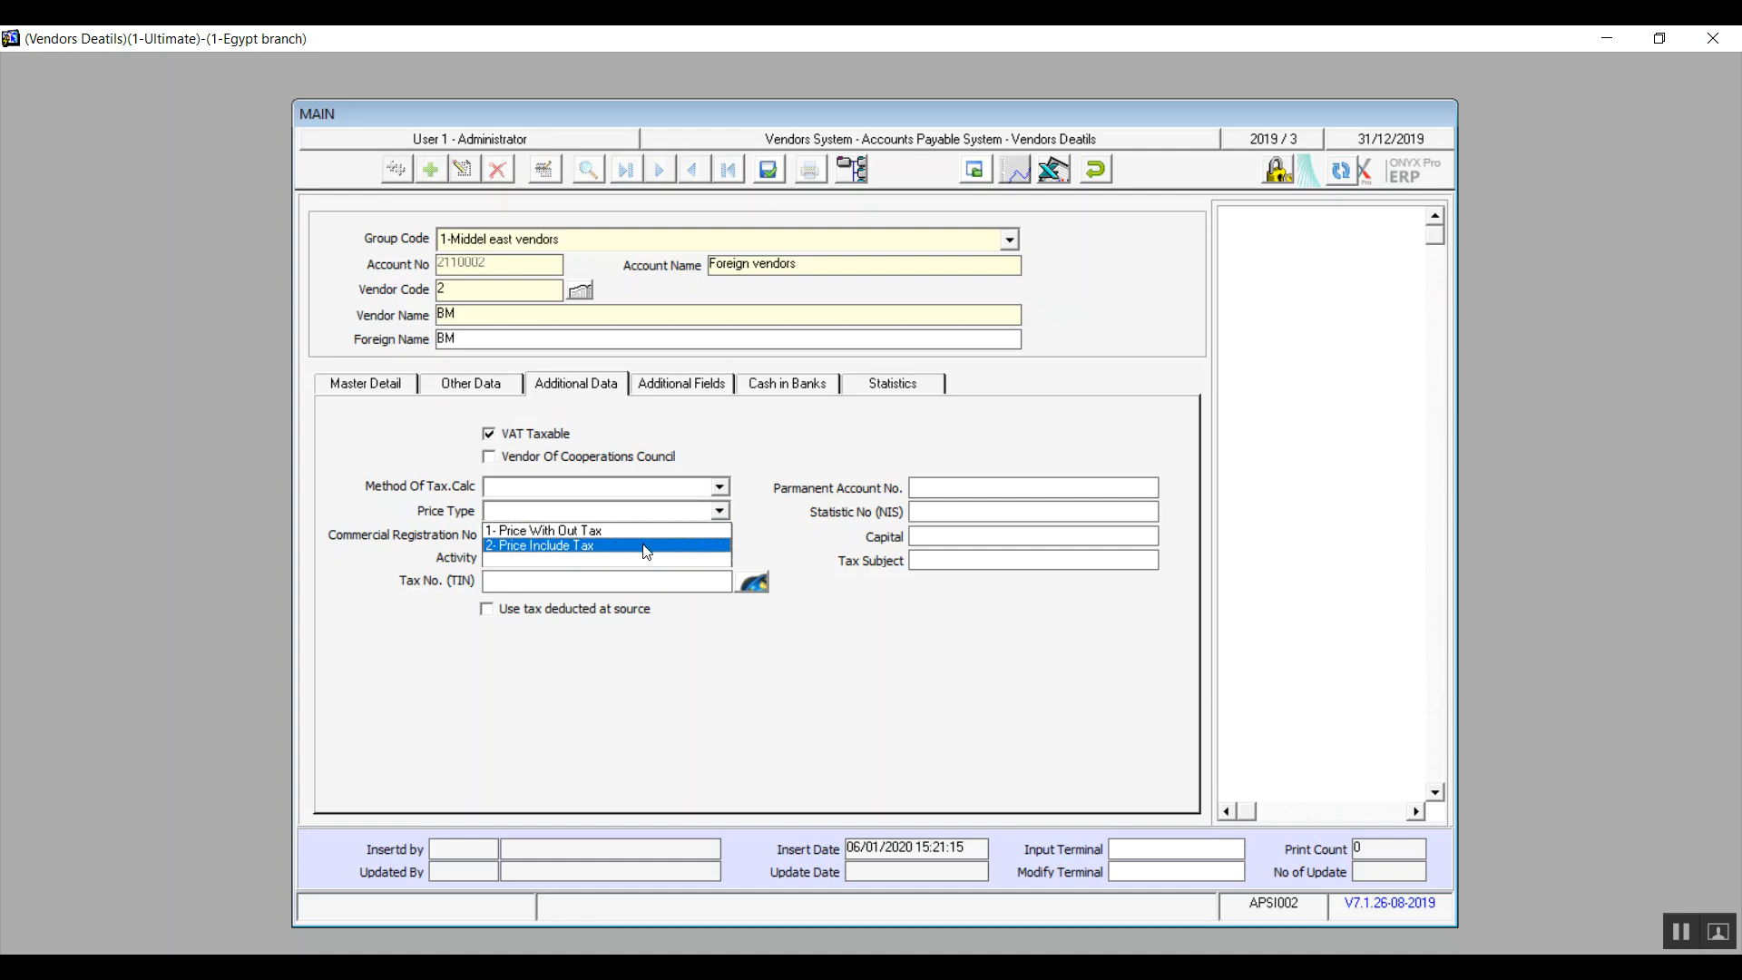
left_click(645, 547)
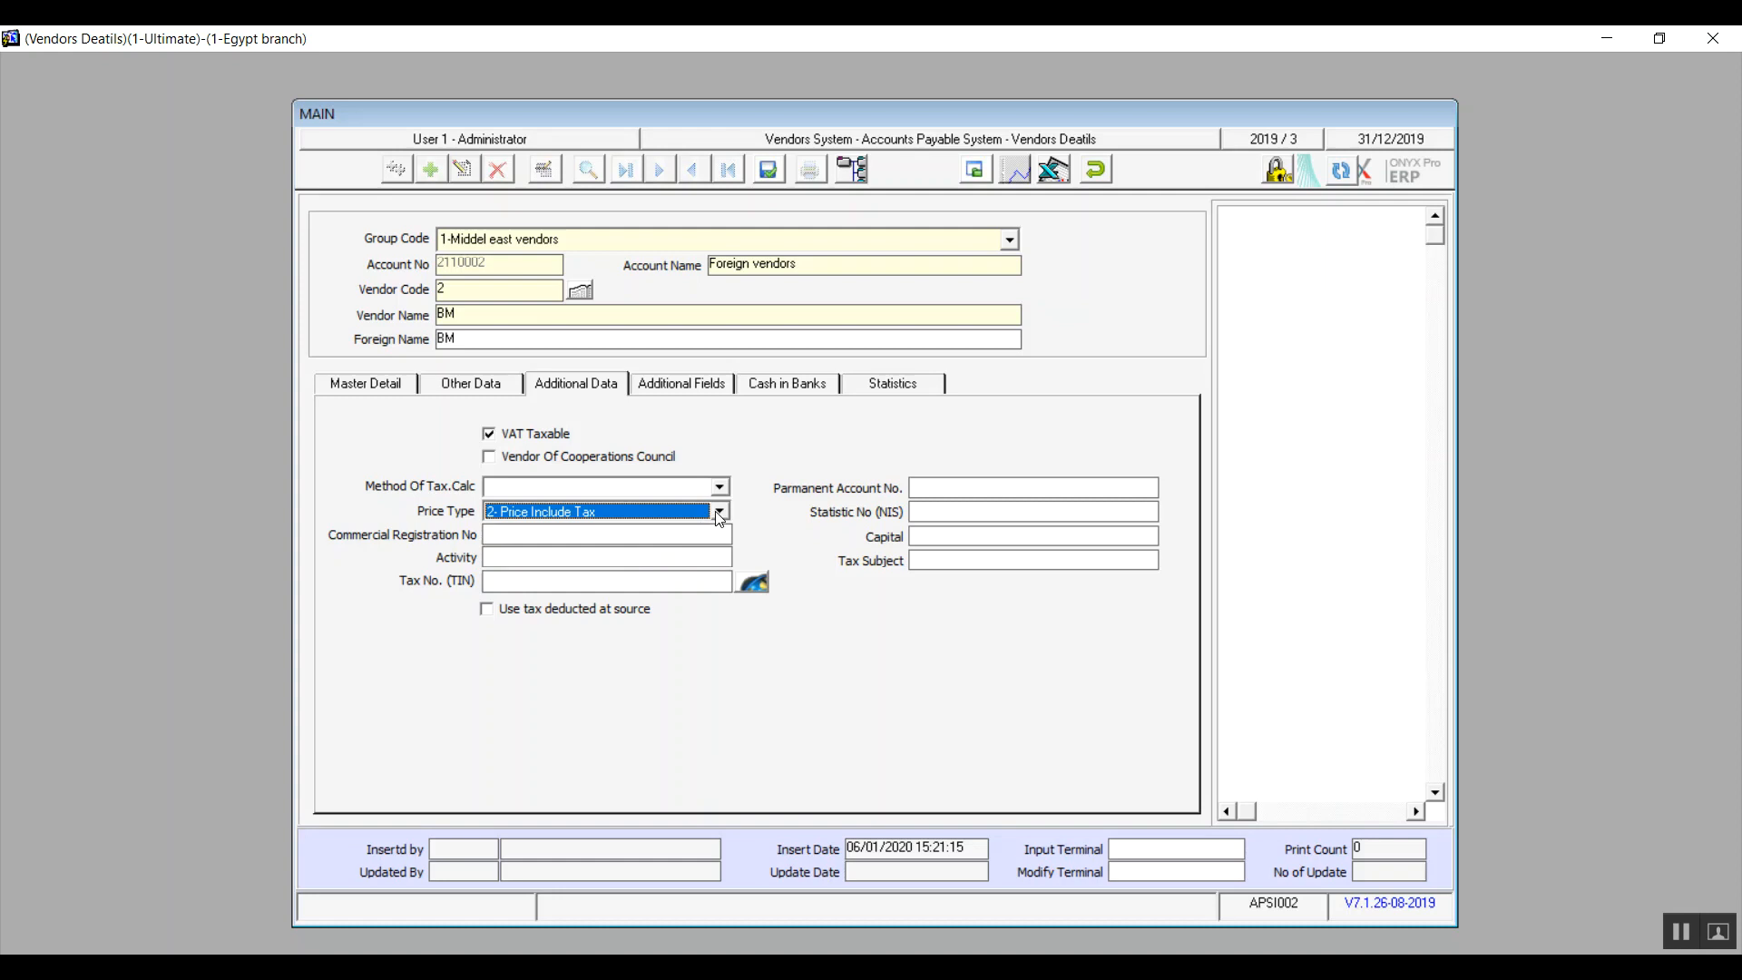
Step: Switch the price type to "Price With Out Tax" and clear the vendor's VAT taxable option
left_click(718, 512)
left_click(682, 530)
left_click(552, 433)
left_click(659, 389)
left_click(596, 387)
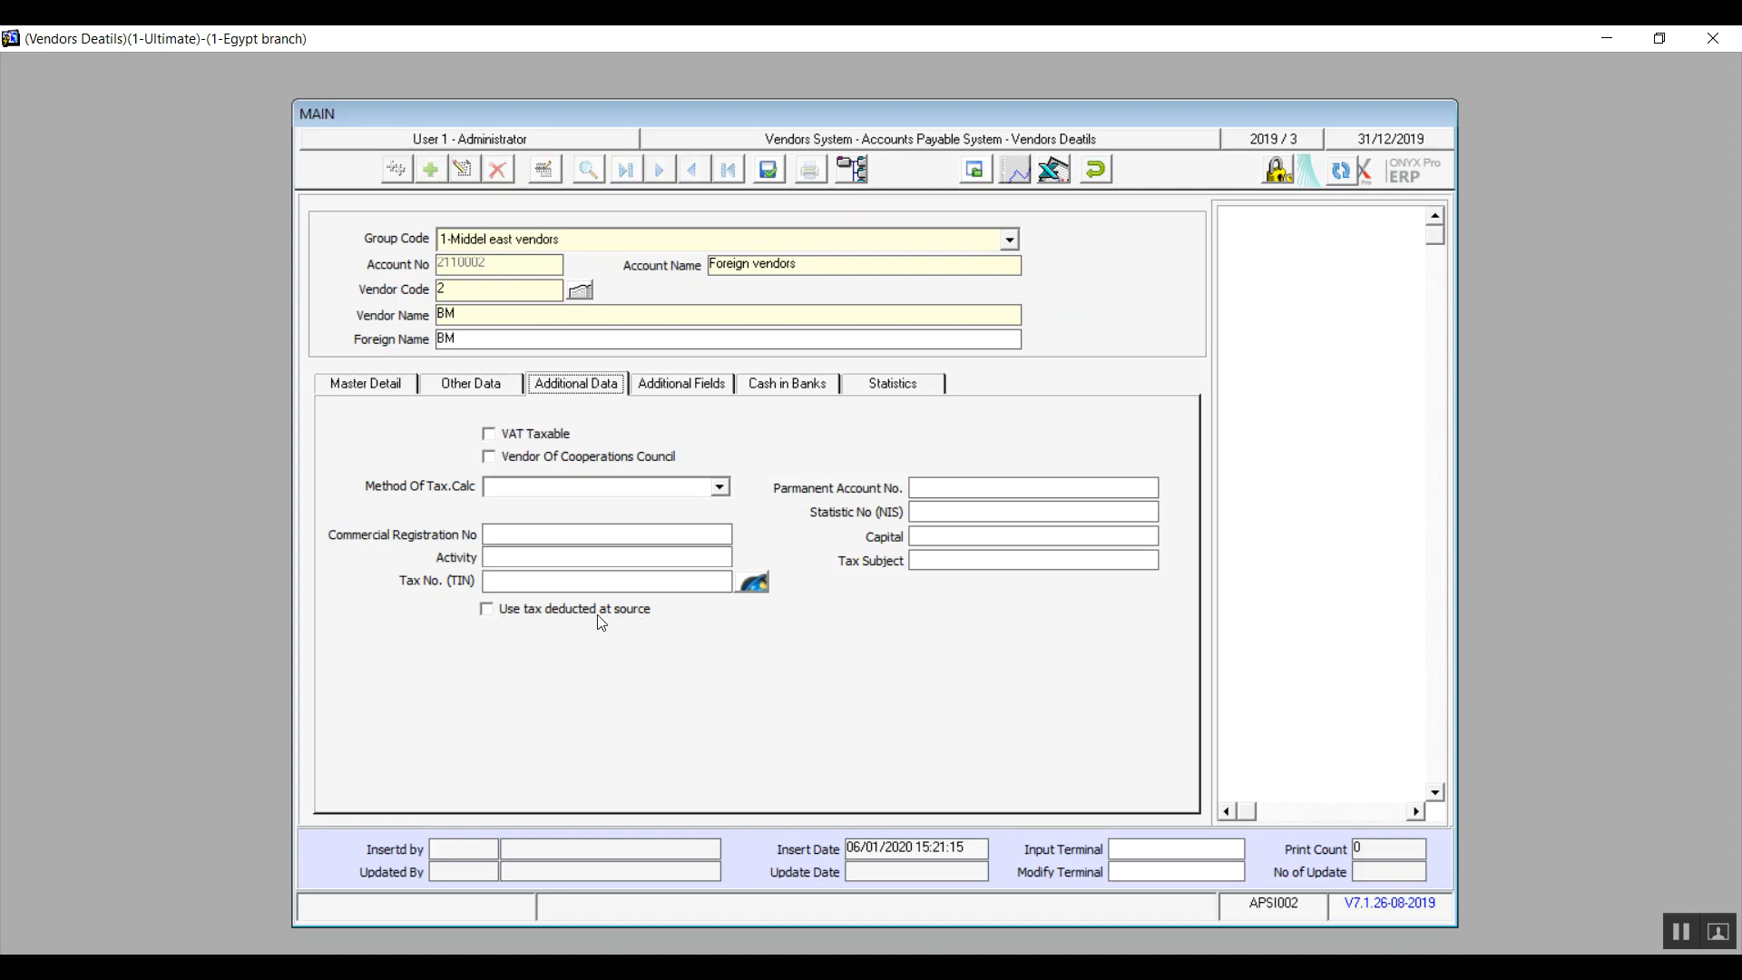
Step: Enter "any data" in the vendor's first additional field and show the vendor's bank account details
left_click(682, 390)
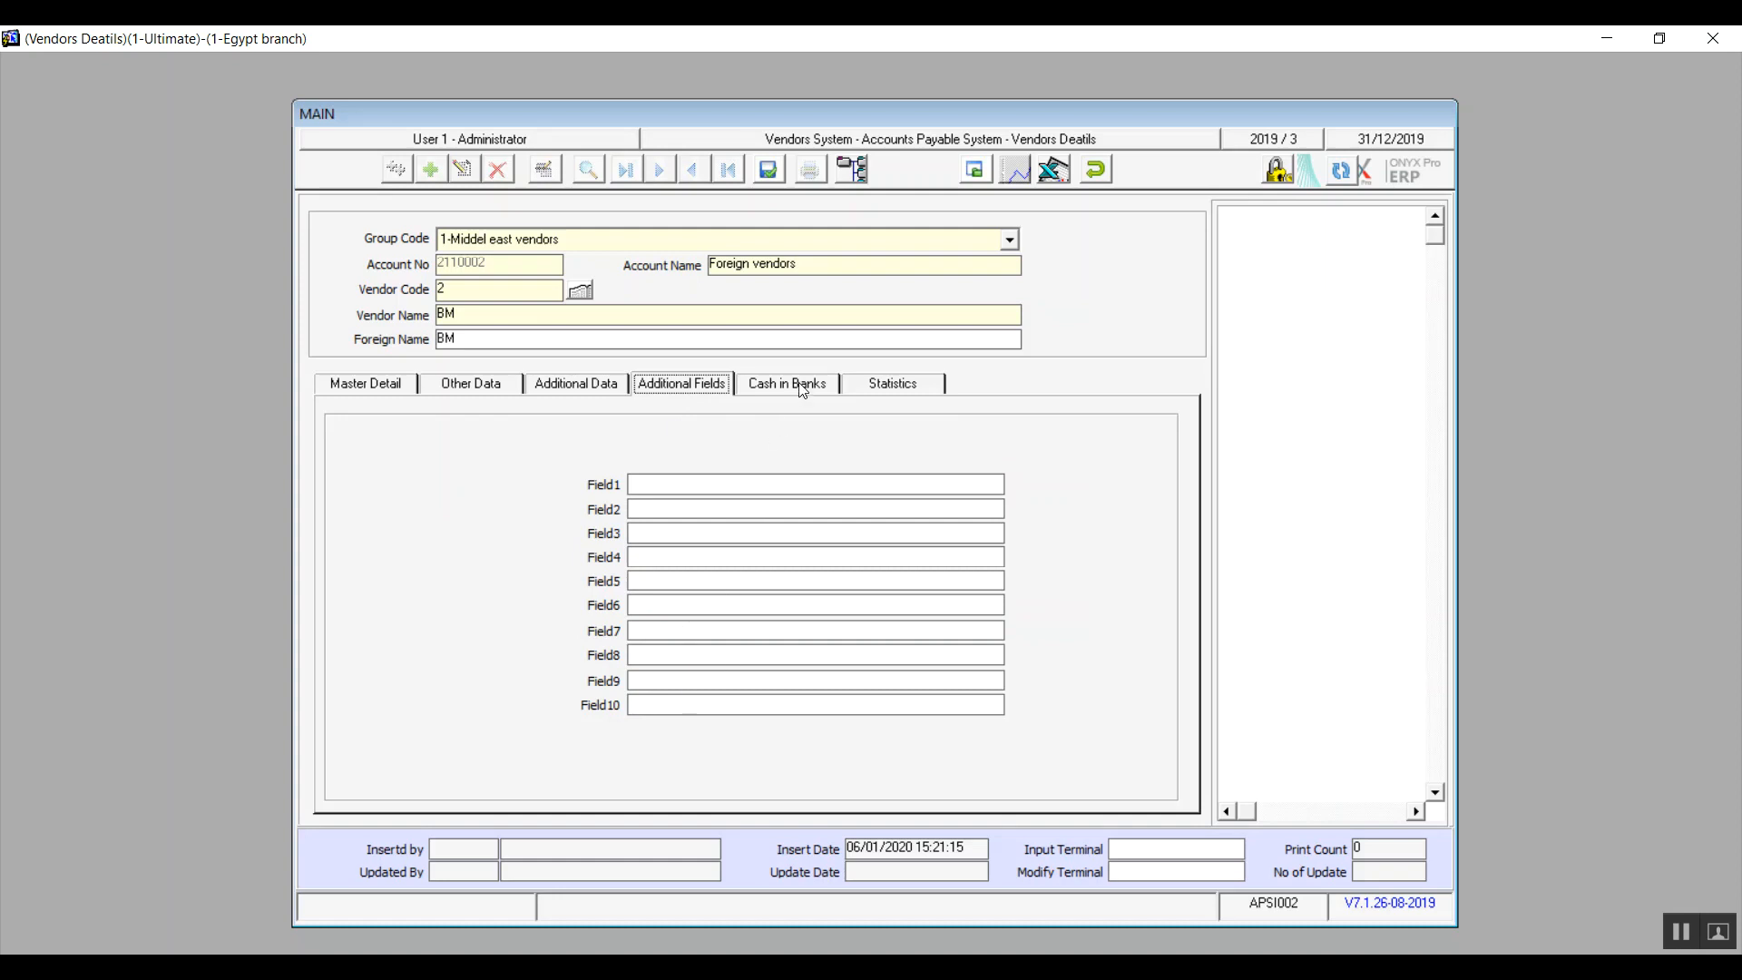
left_click(720, 487)
type("any data")
left_click(802, 386)
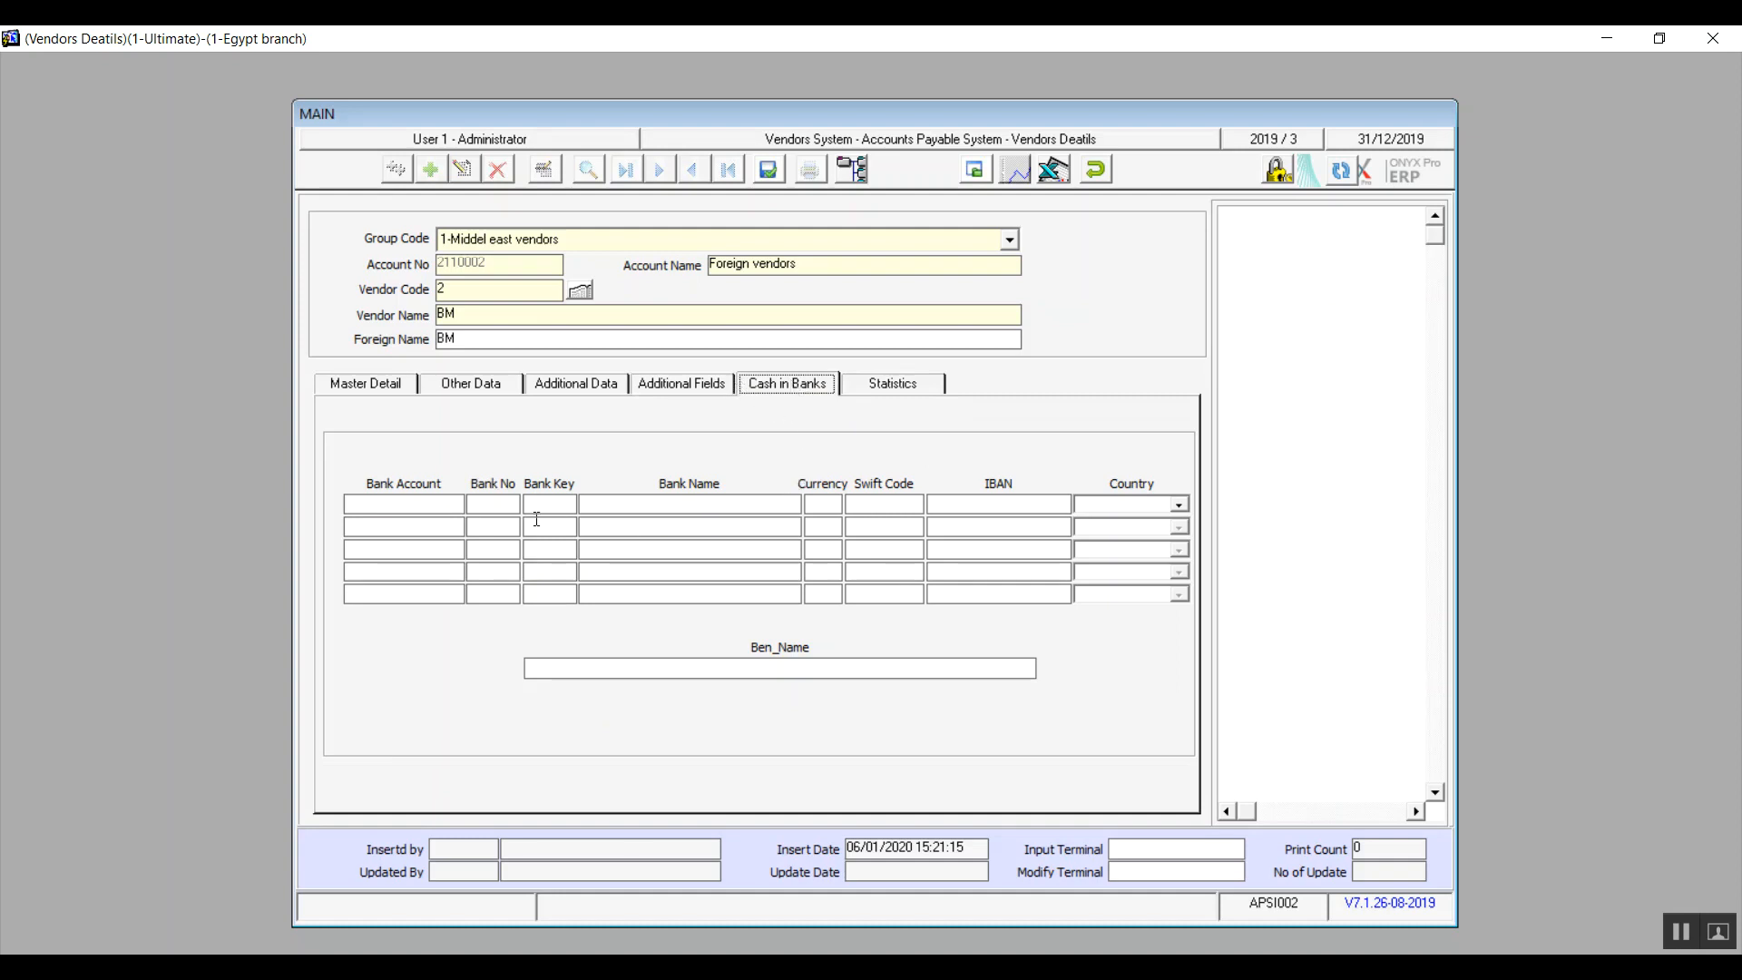
left_click(434, 510)
Step: Check the vendor's statistics, then save the vendor record and close the vendor details
left_click(905, 385)
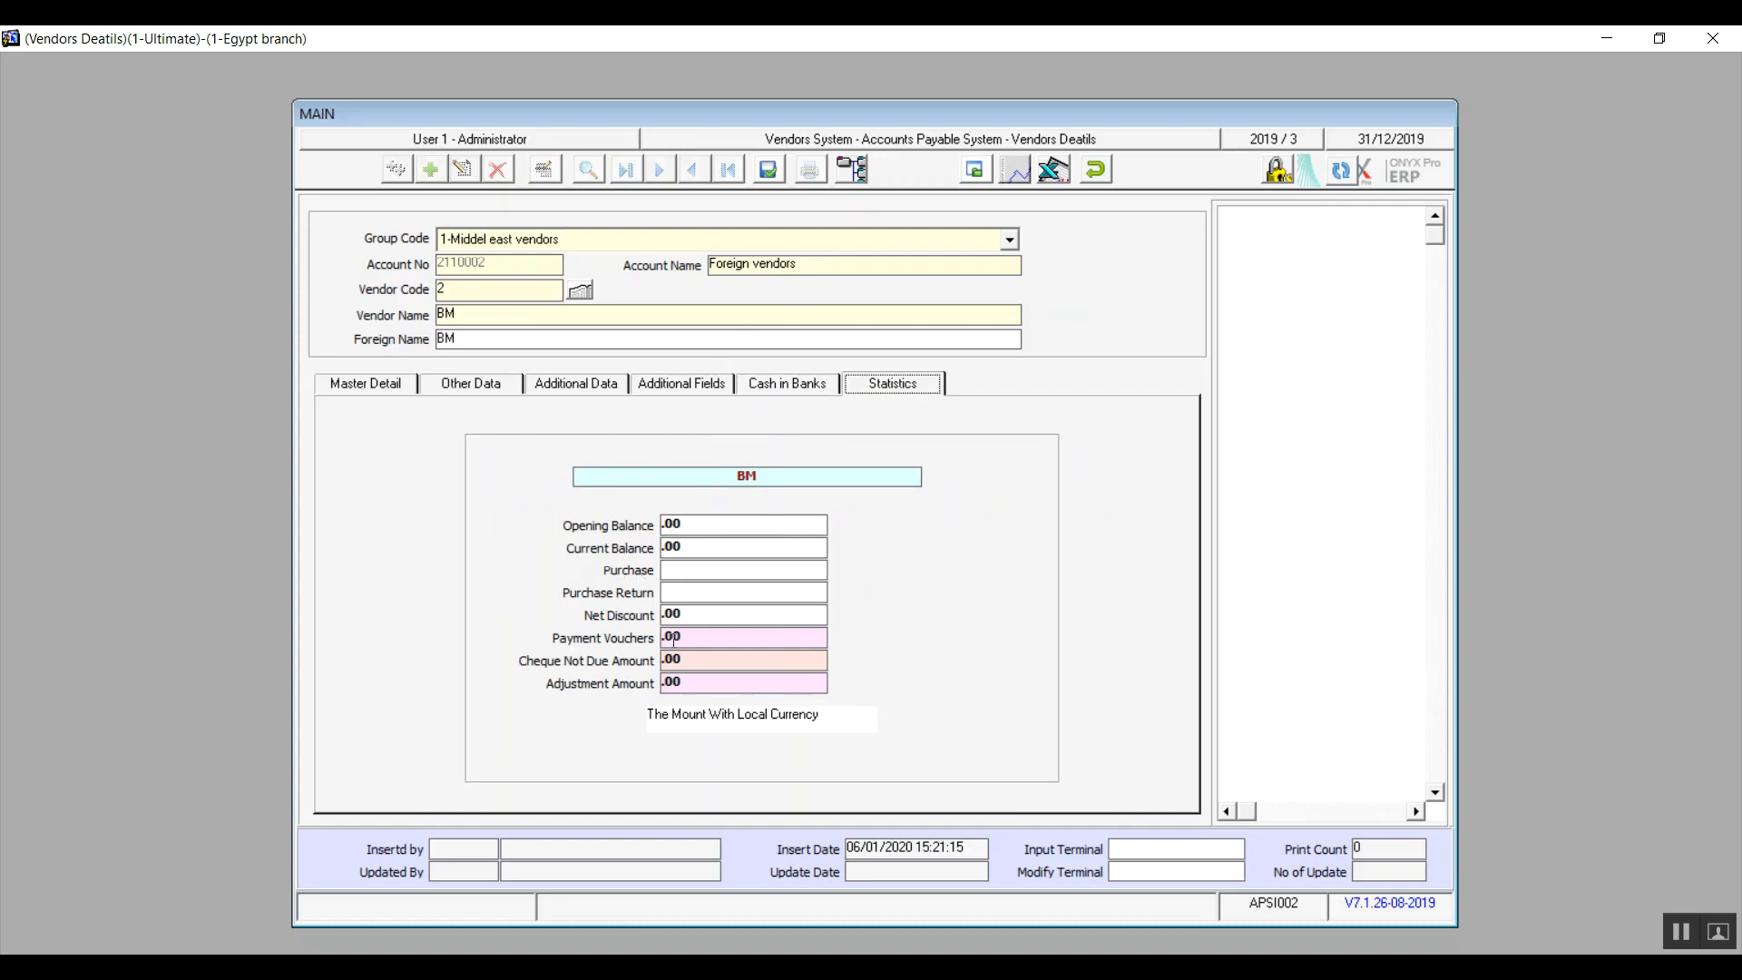
left_click(767, 173)
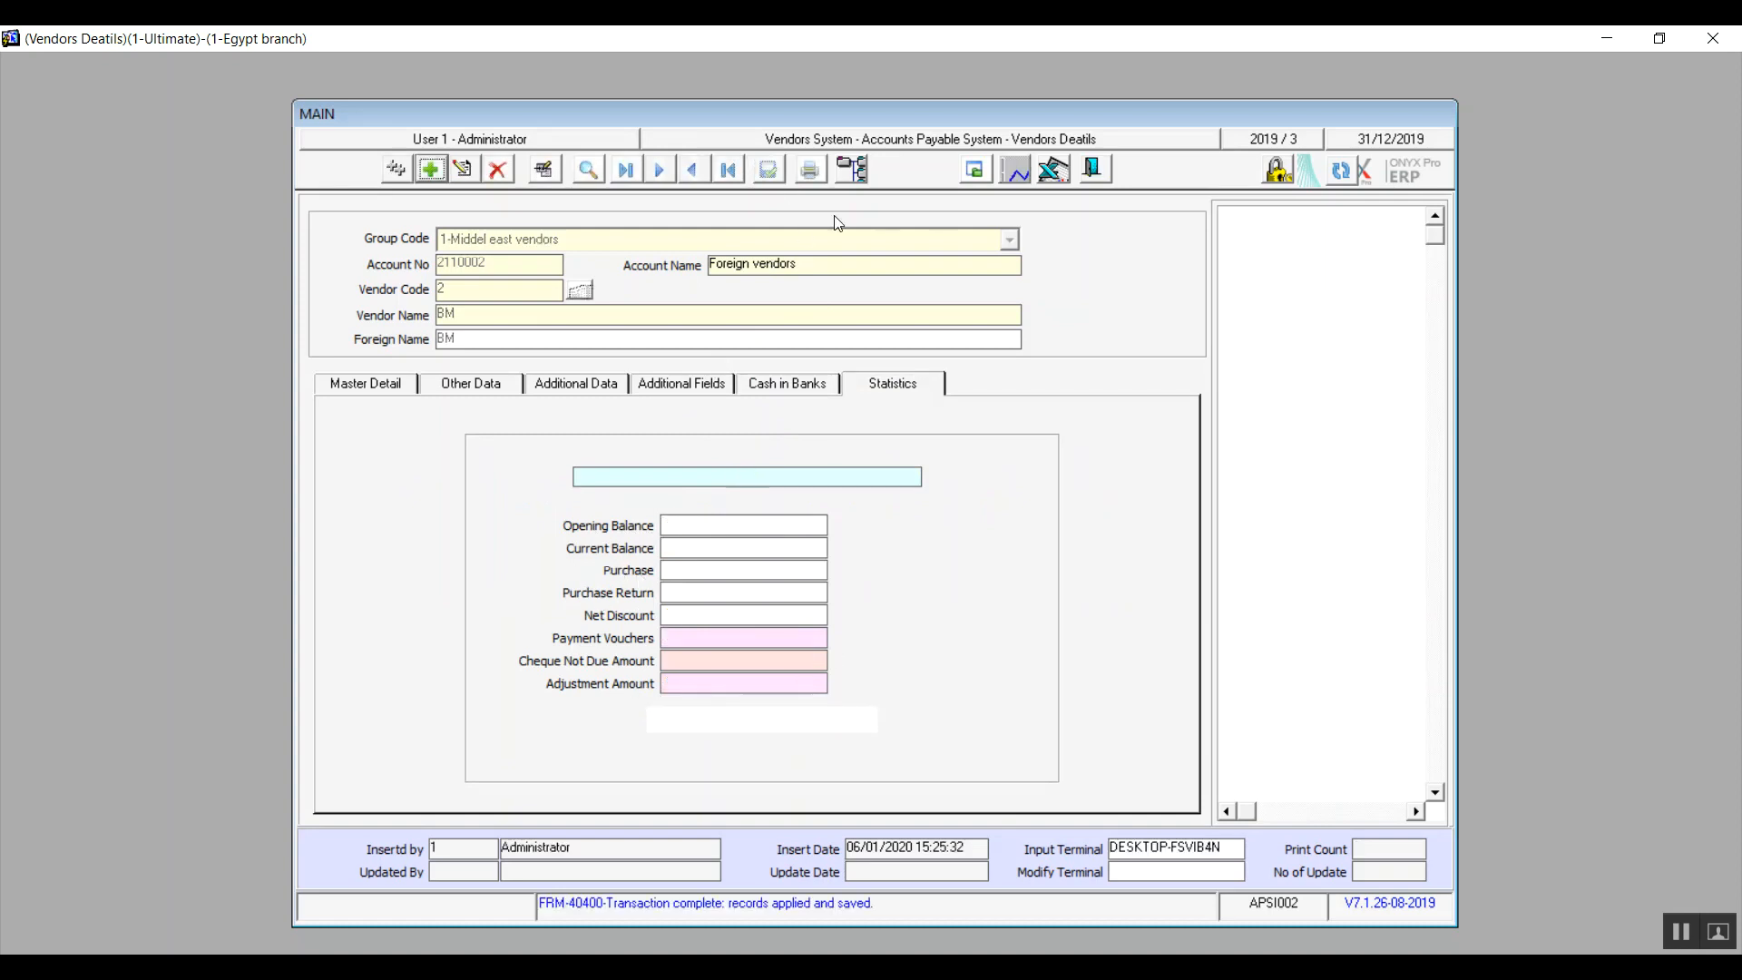
left_click(1094, 170)
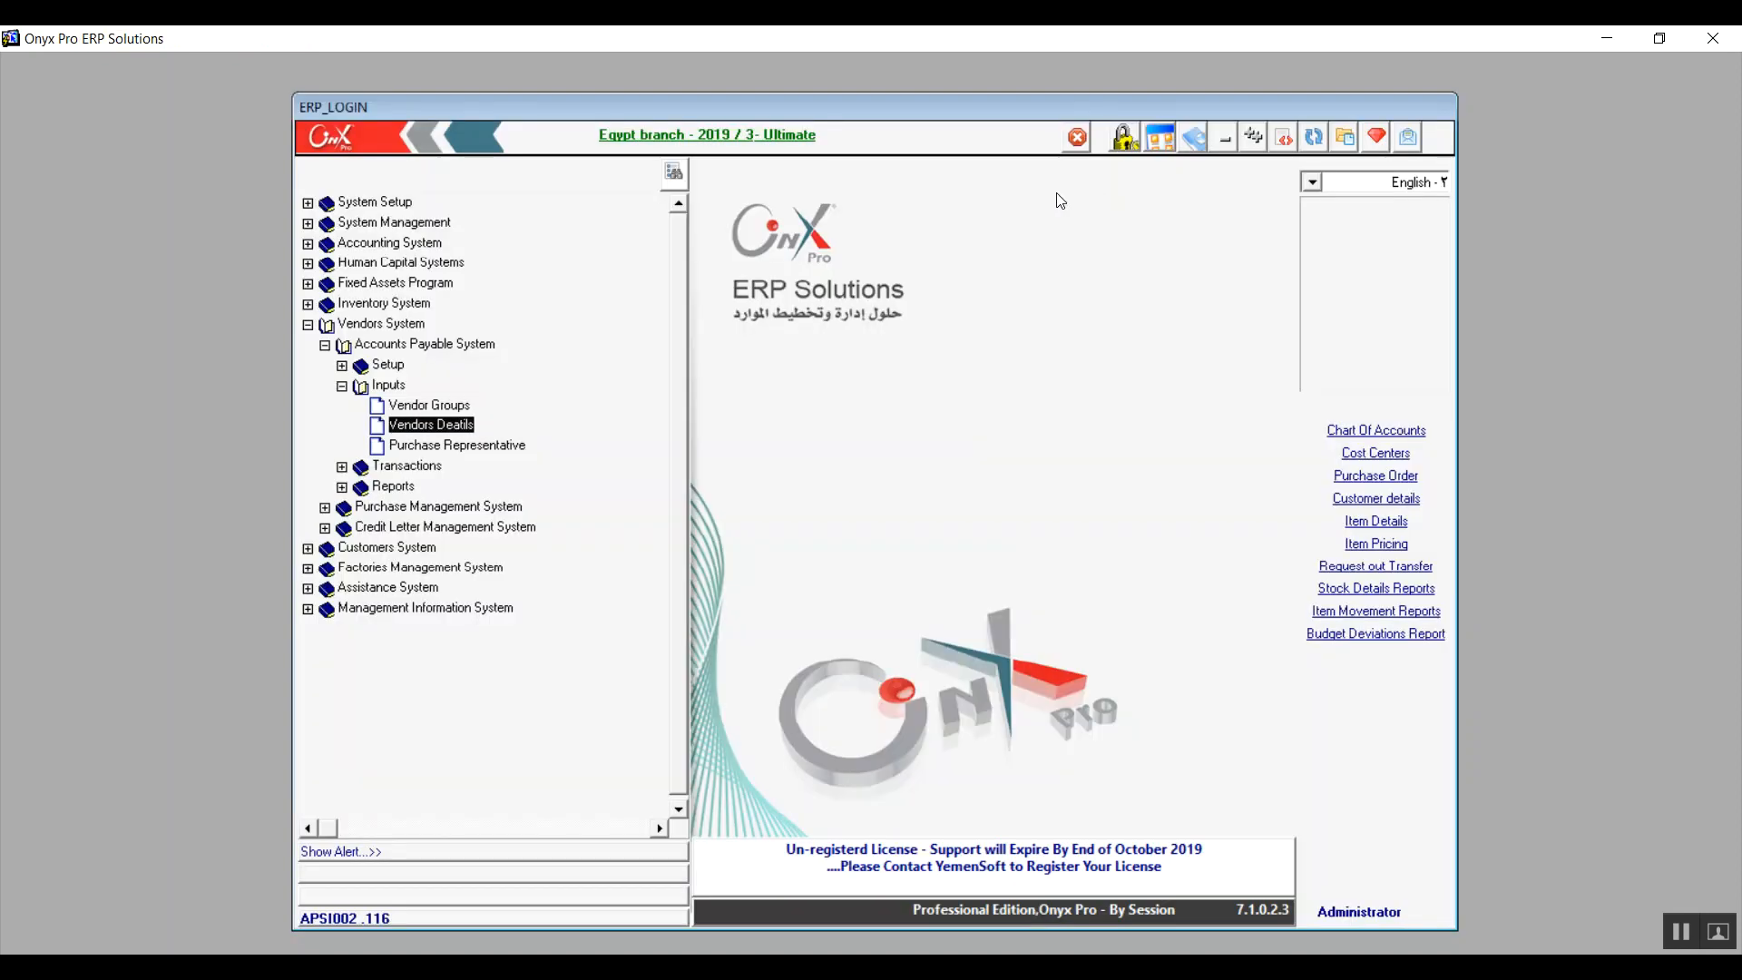
Step: Start a new purchase representative record and enter the representative's name, repeating it as the foreign name
double_click(440, 446)
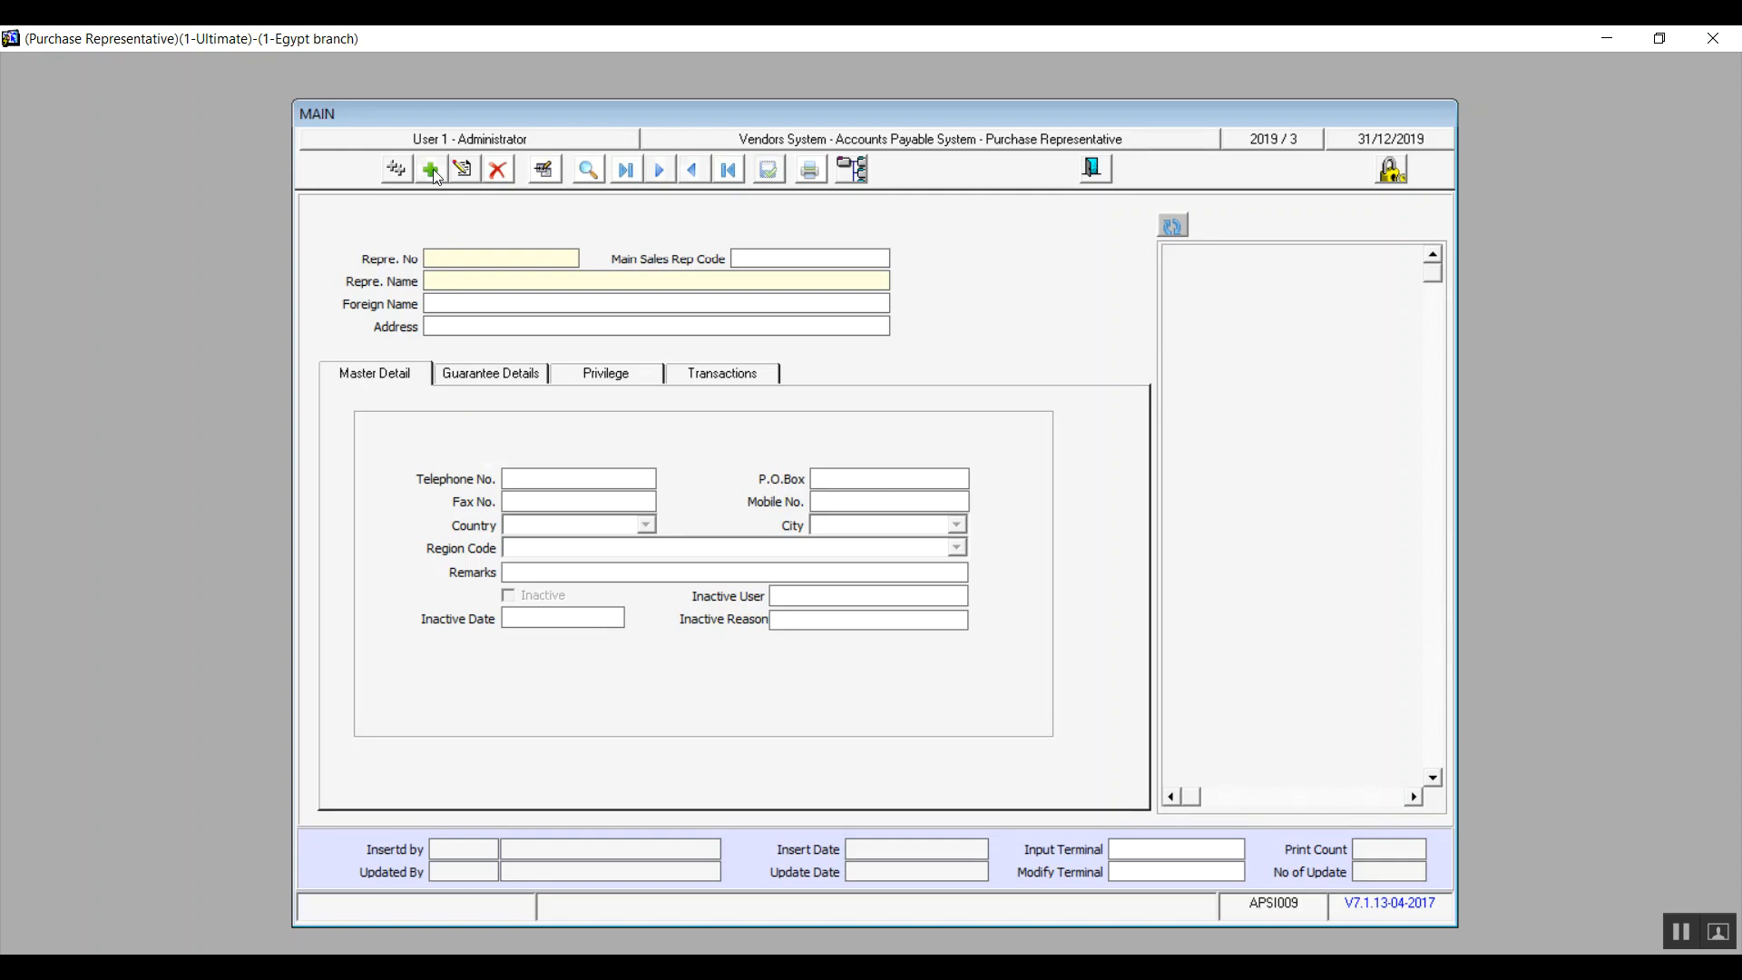
left_click(431, 171)
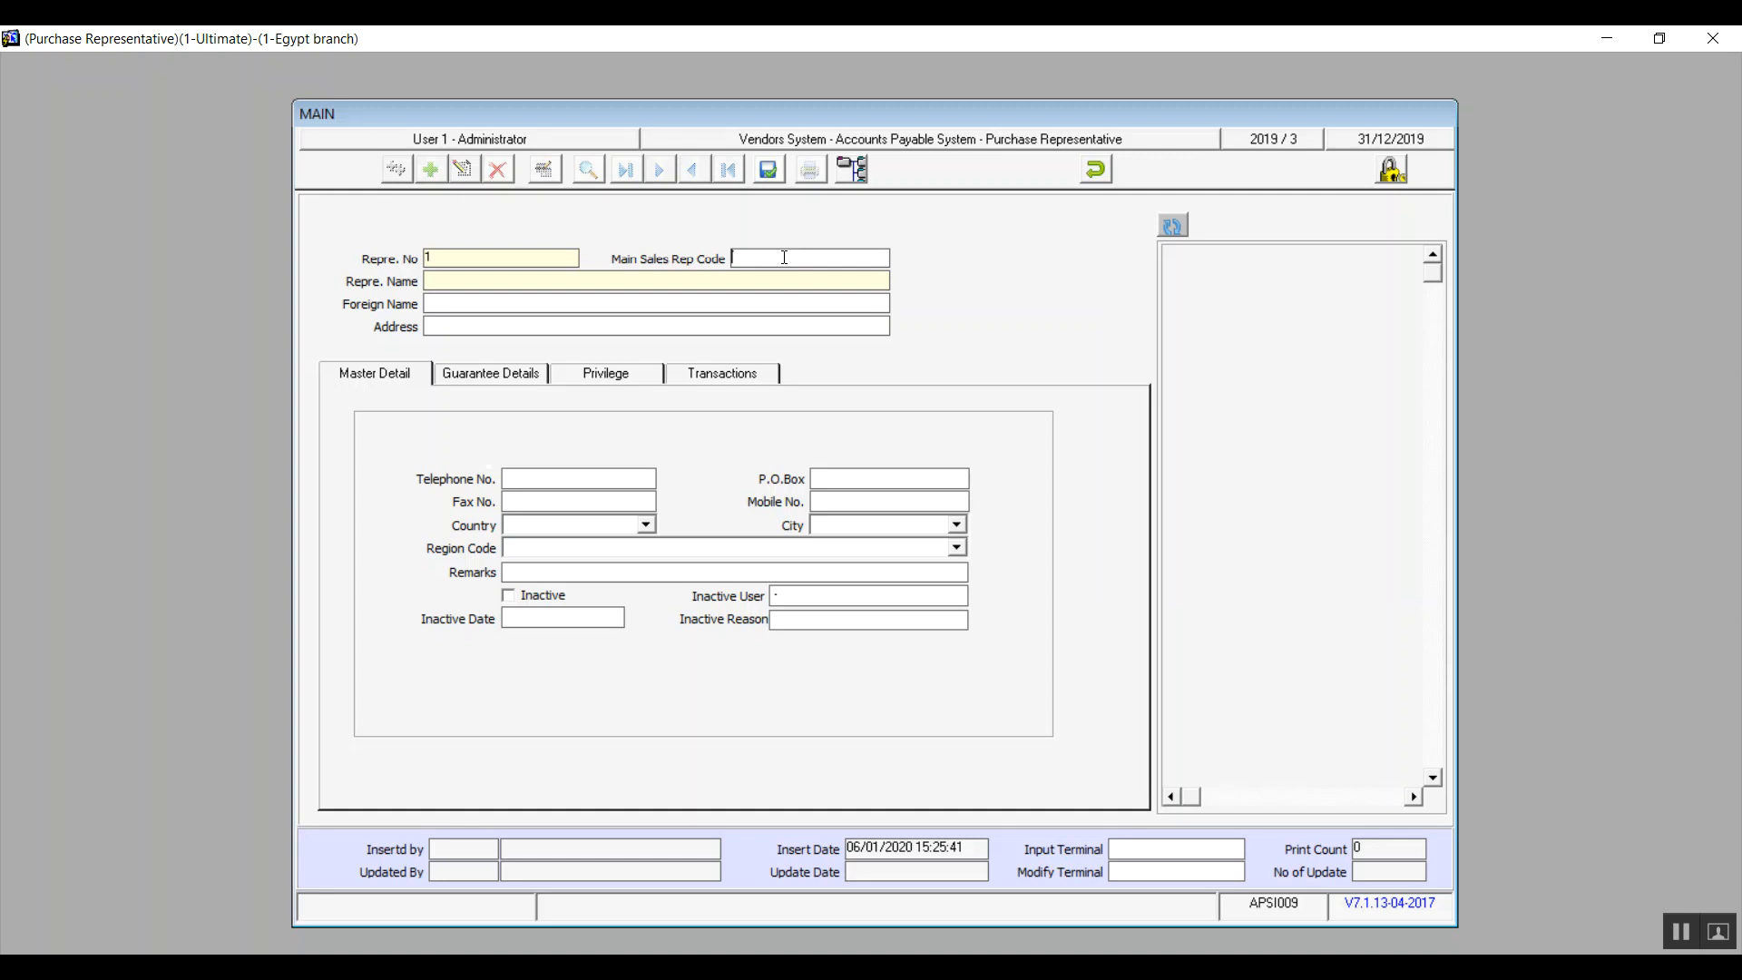
left_click(611, 285)
type("Mohamed")
key("shift+Left")
key("shift+Left")
key("shift+Left")
key("shift+Left")
key("shift+Left")
key("shift+Left")
key("shift+Left")
key("ctrl+c")
key("Tab")
key("ctrl+v")
Step: Set the representative's country to "مصر", the city to "Nasr City" and the region to "6th Area"
left_click(401, 375)
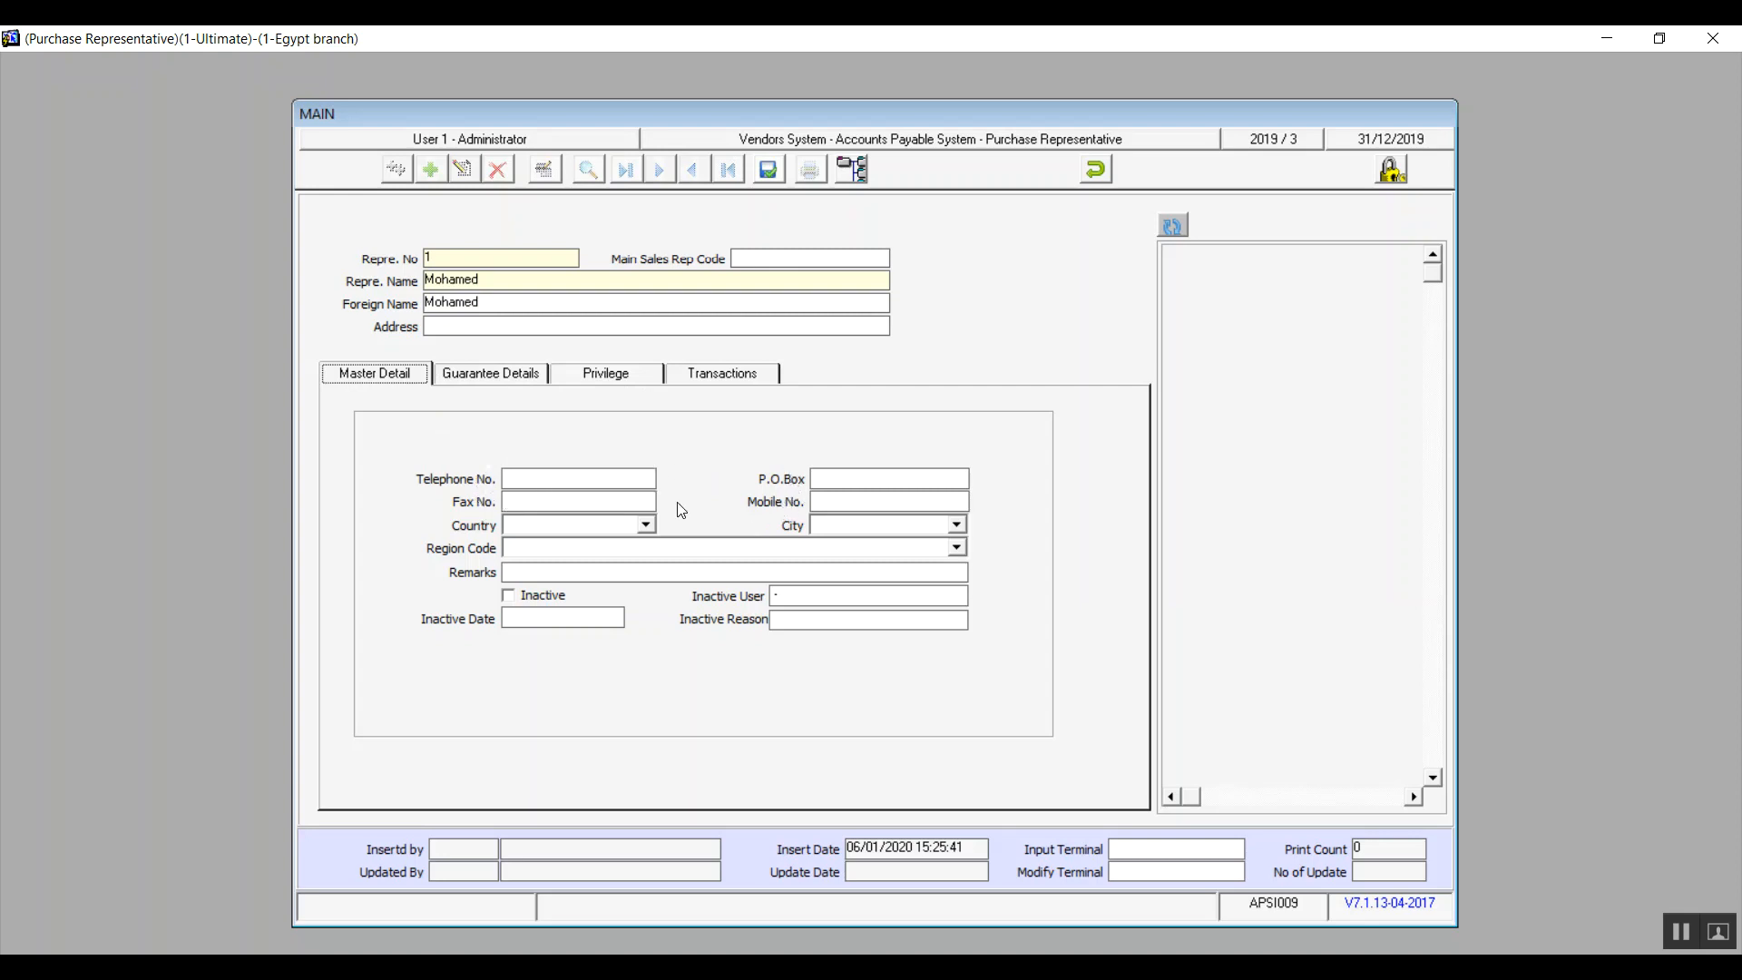
left_click(645, 525)
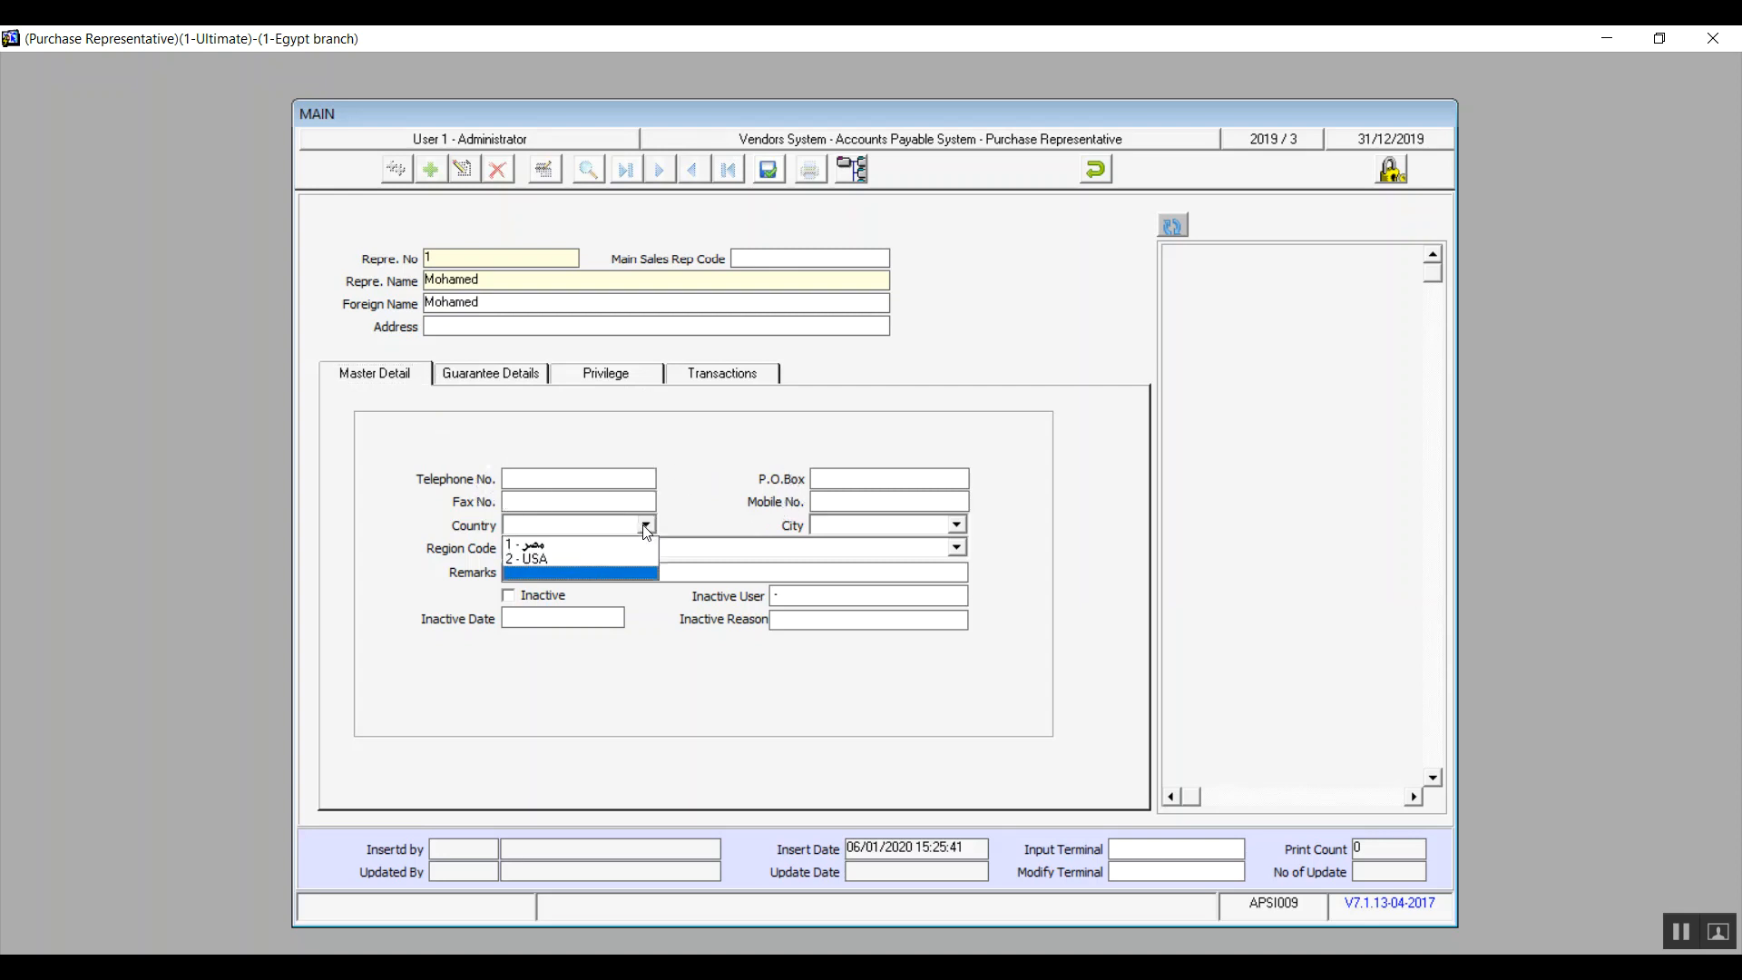
left_click(602, 546)
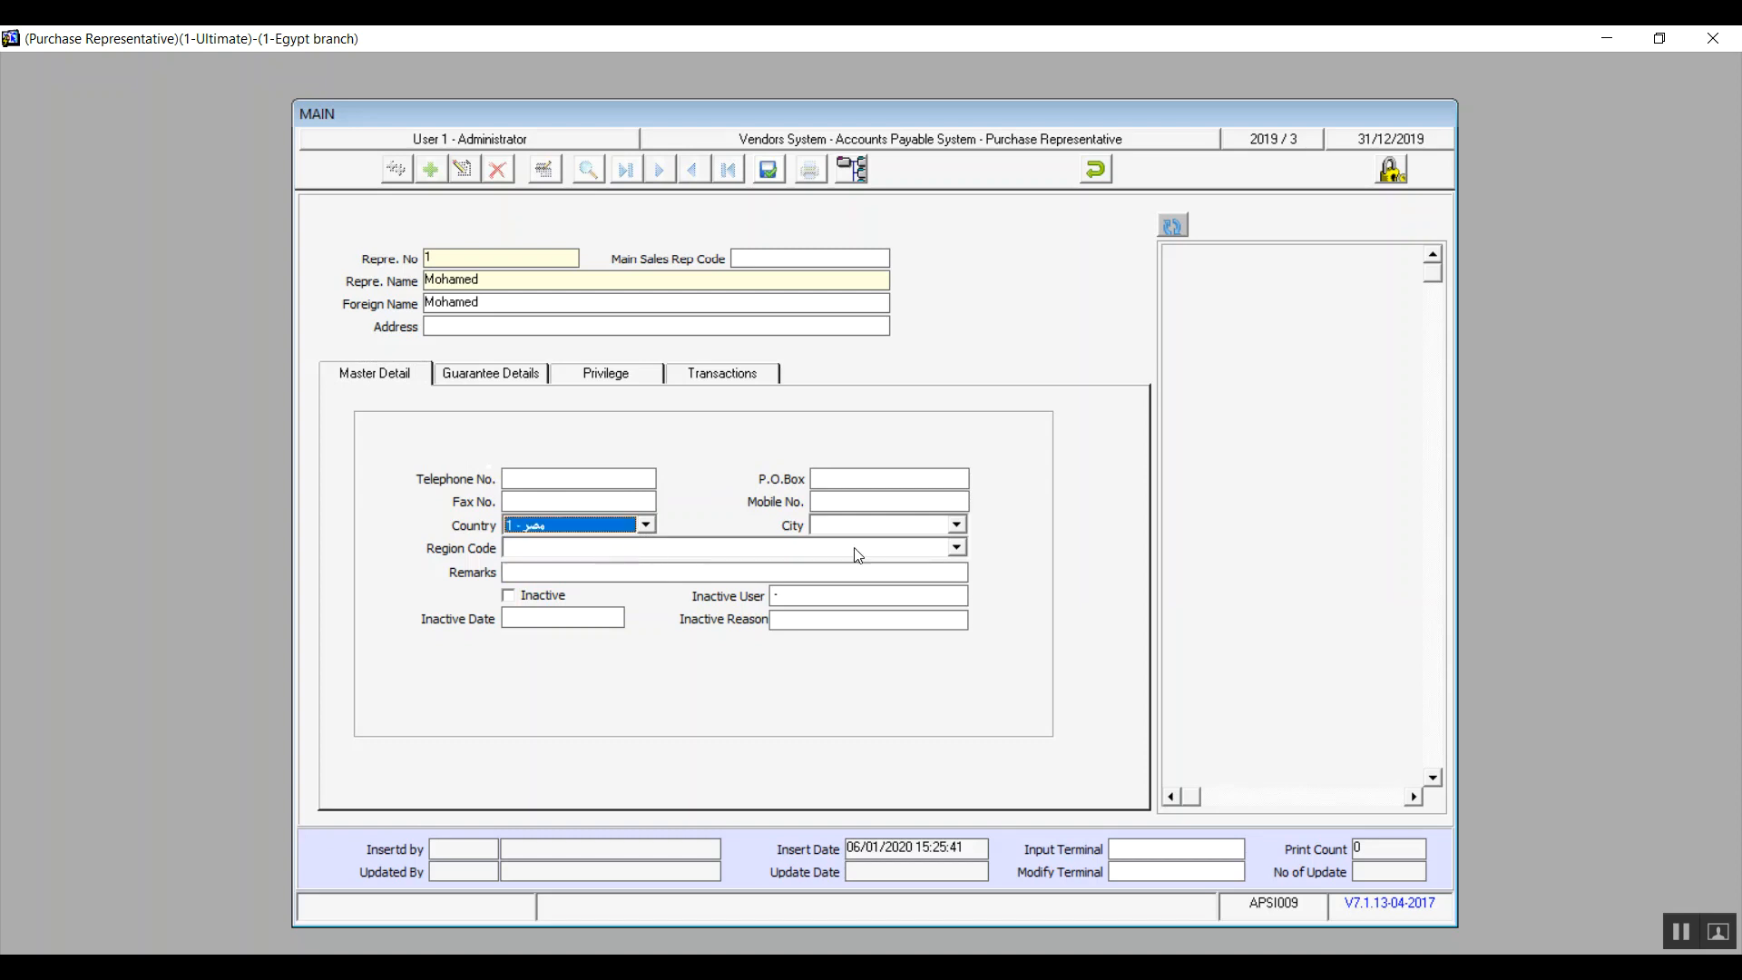
left_click(873, 526)
left_click(957, 524)
left_click(912, 546)
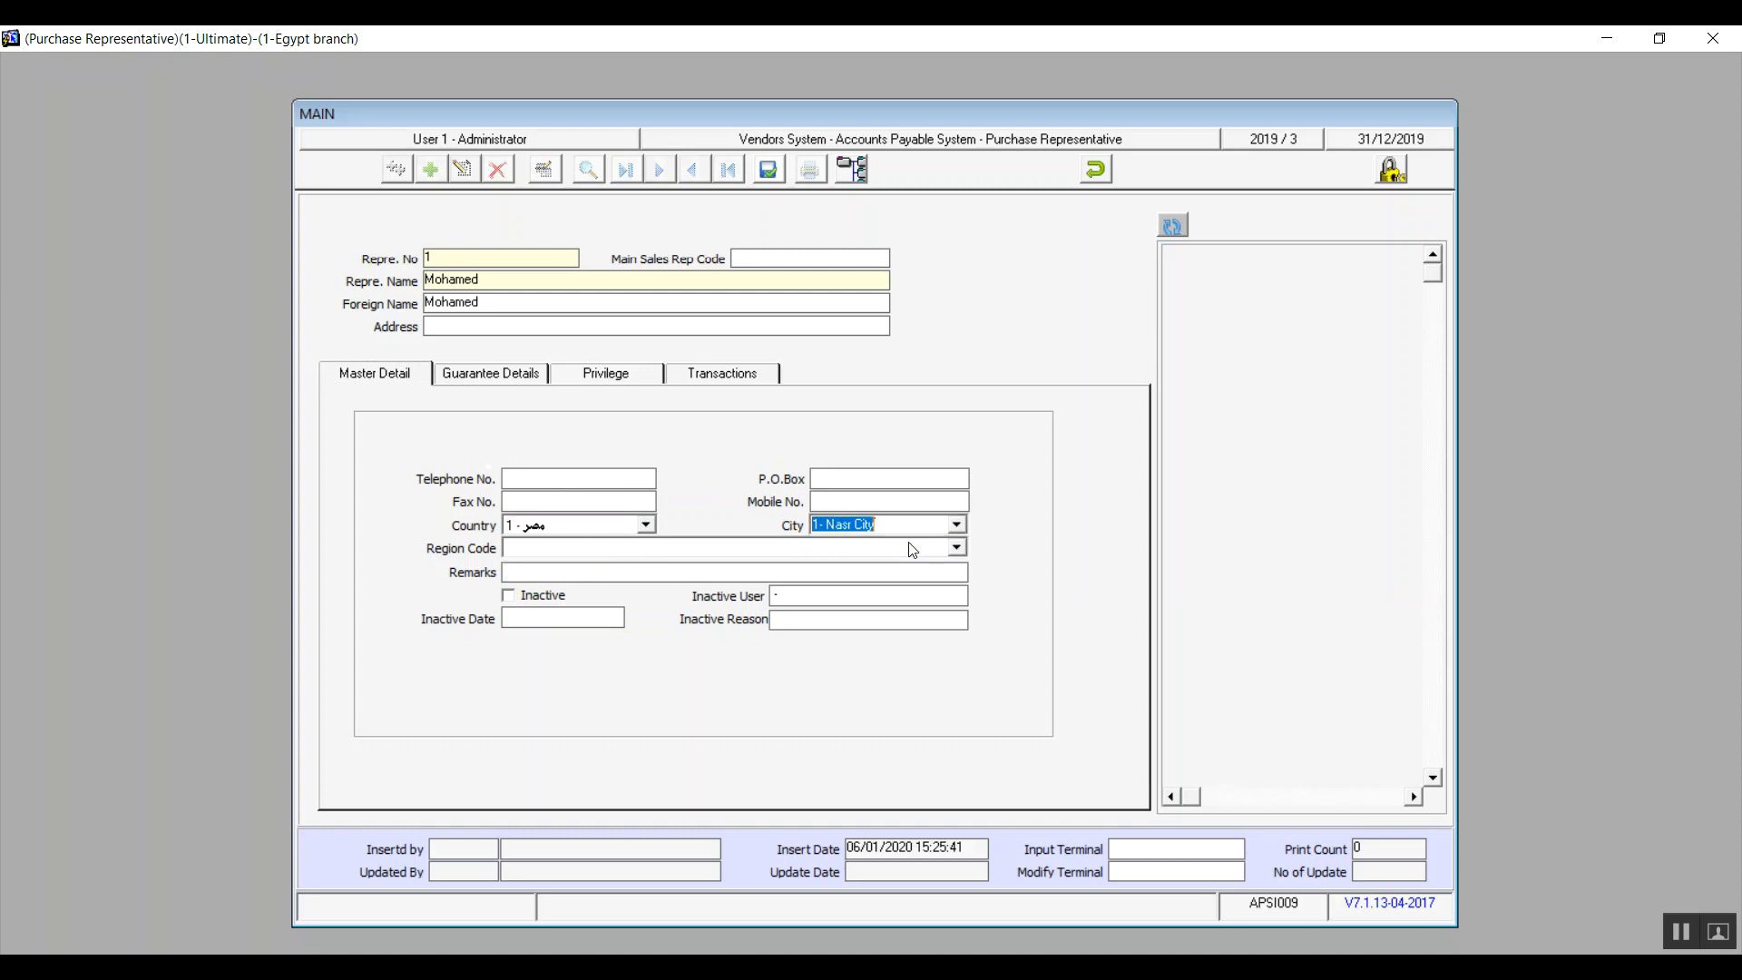
left_click(957, 547)
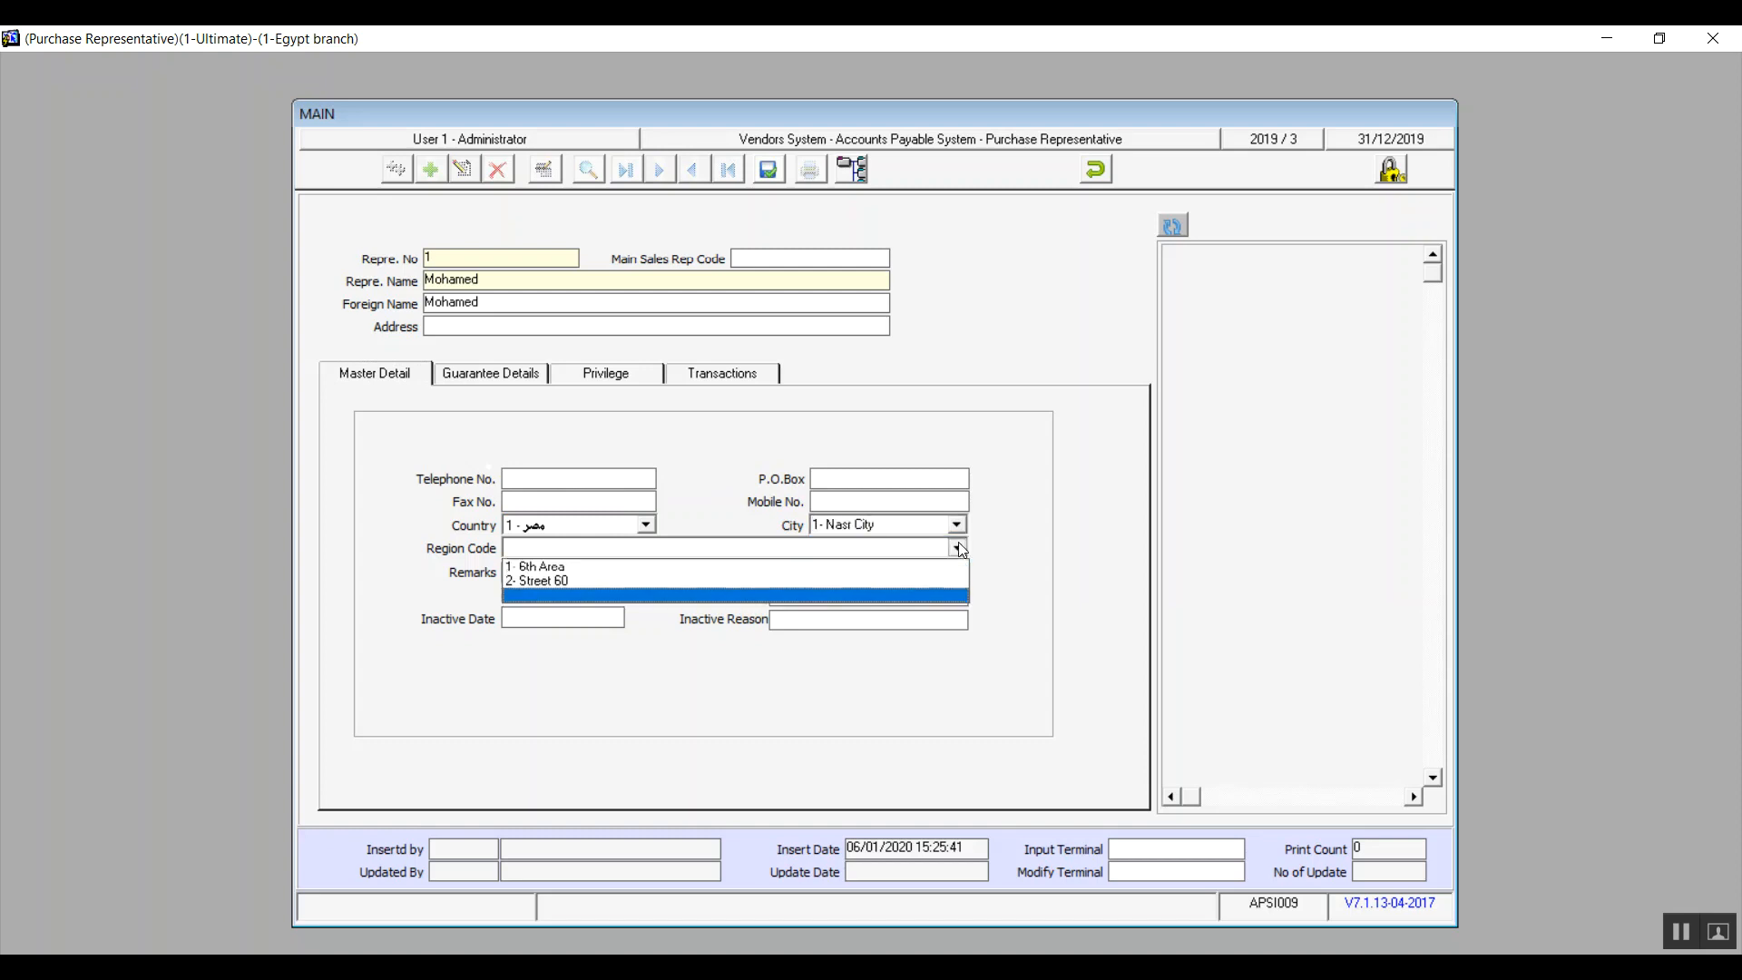
left_click(754, 566)
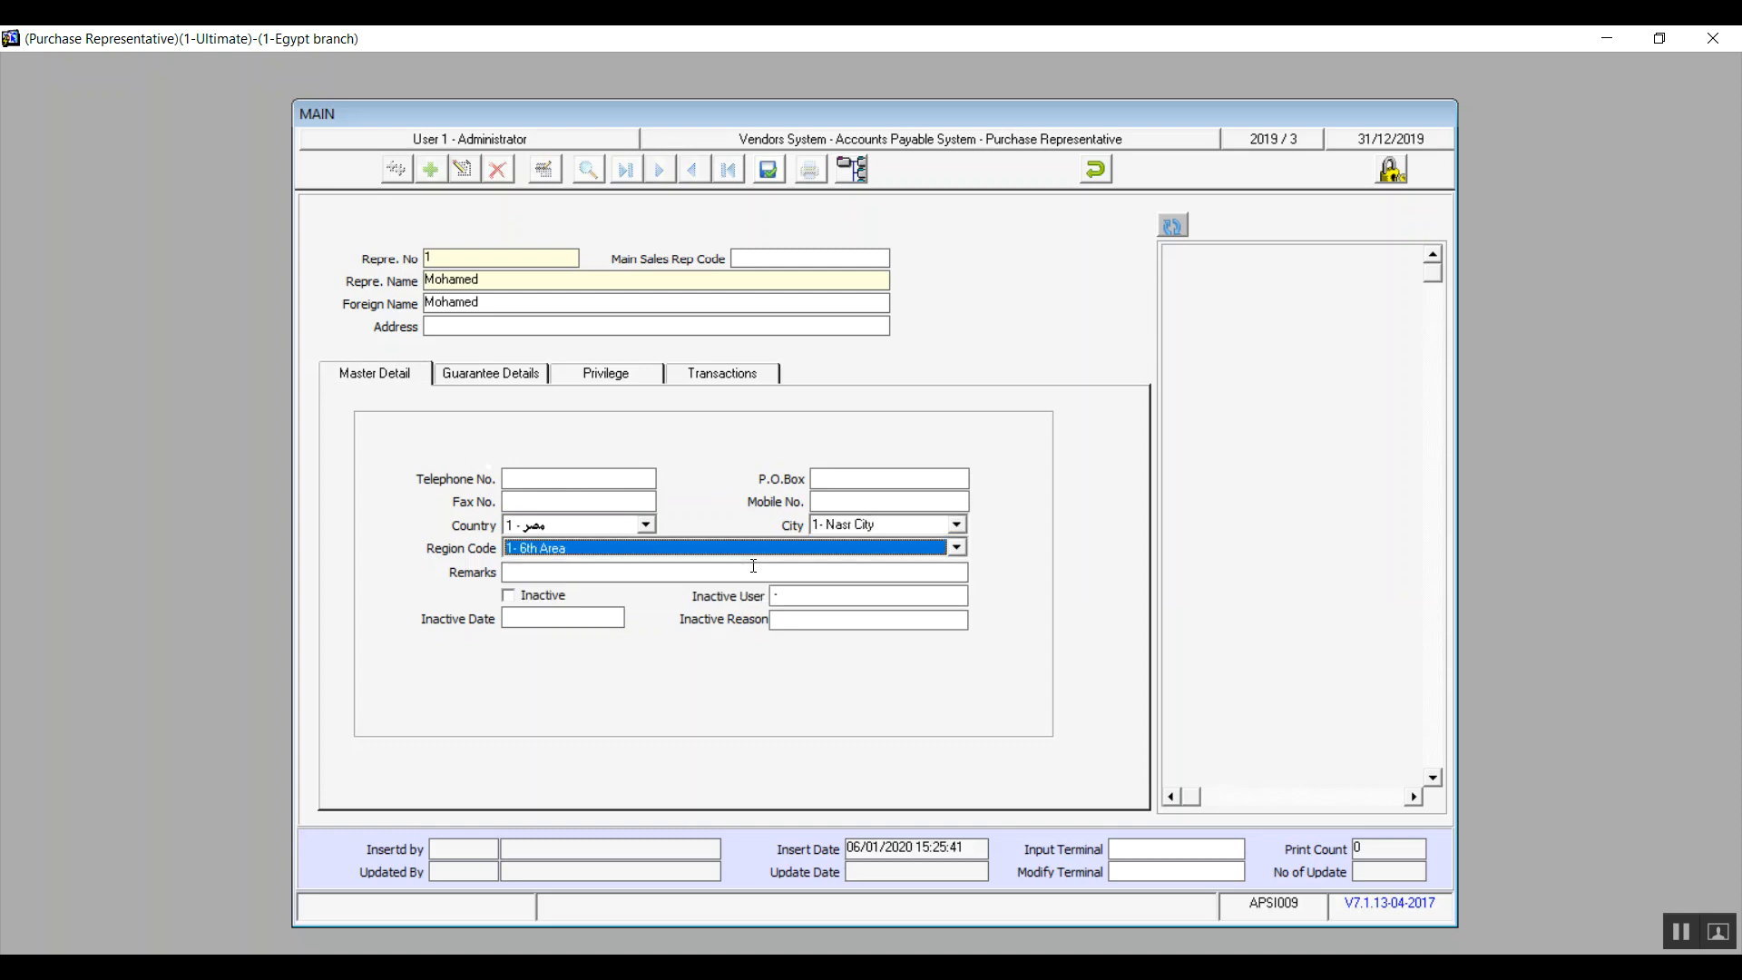
Step: Try marking the purchase representative as inactive and check the inactive reason entry
left_click(562, 570)
left_click(513, 599)
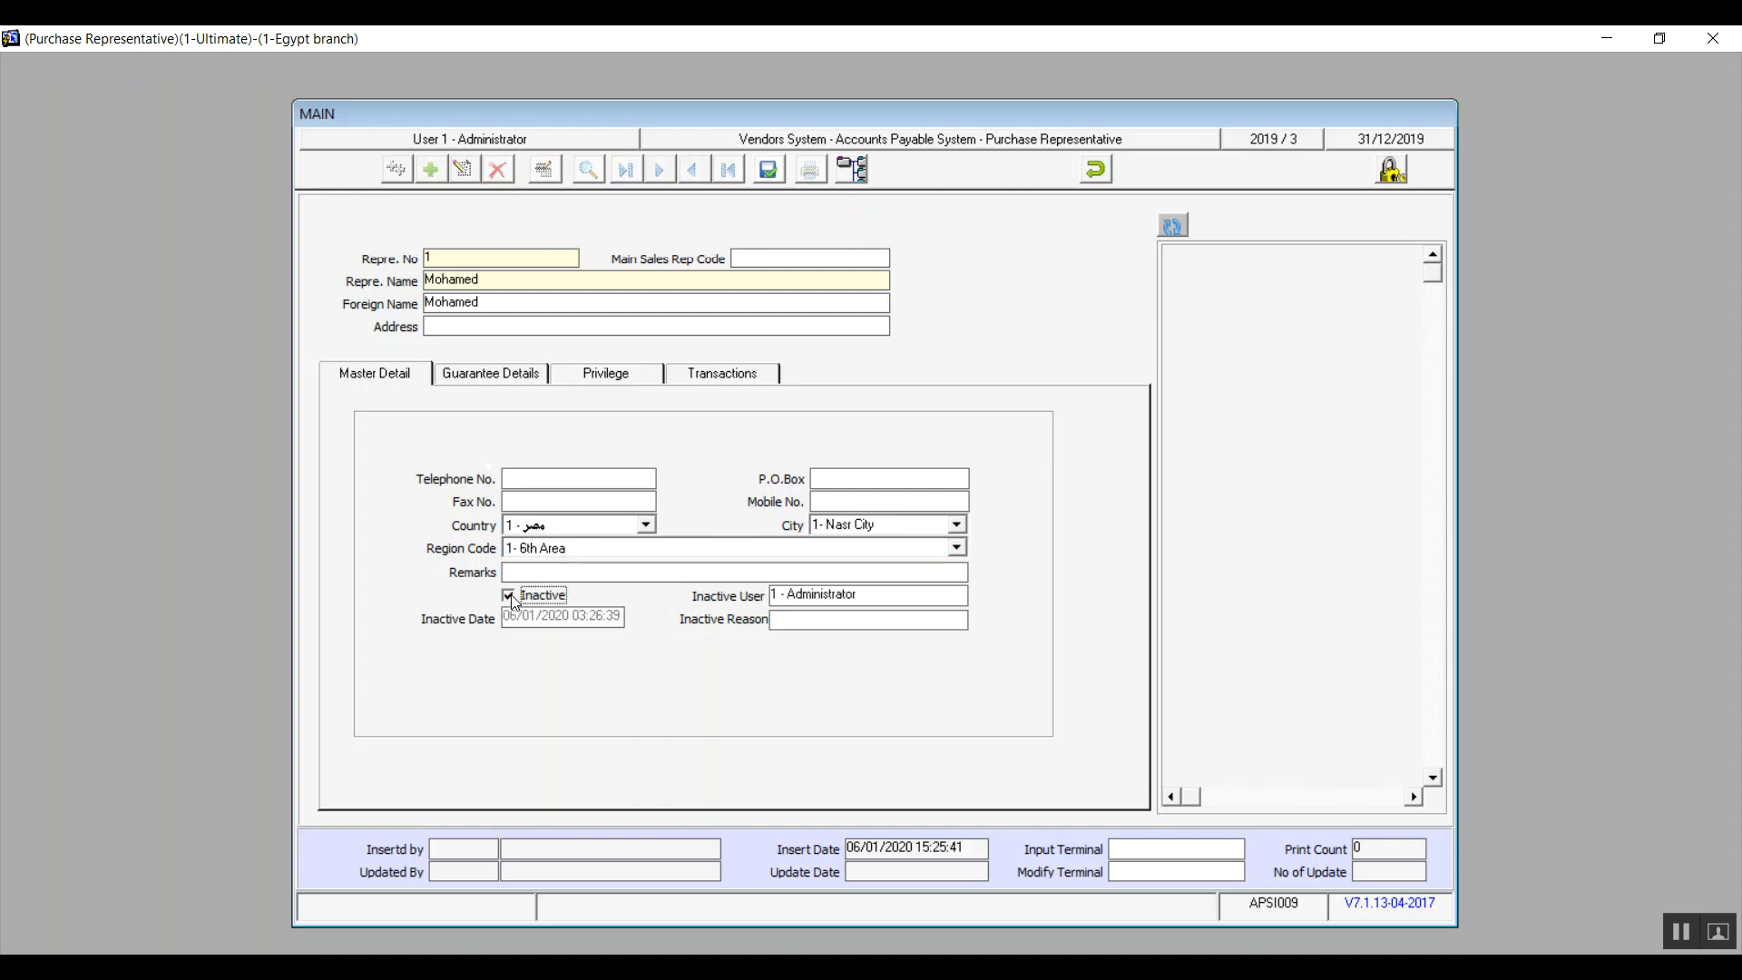
left_click(510, 600)
left_click(553, 597)
left_click(799, 619)
left_click(537, 599)
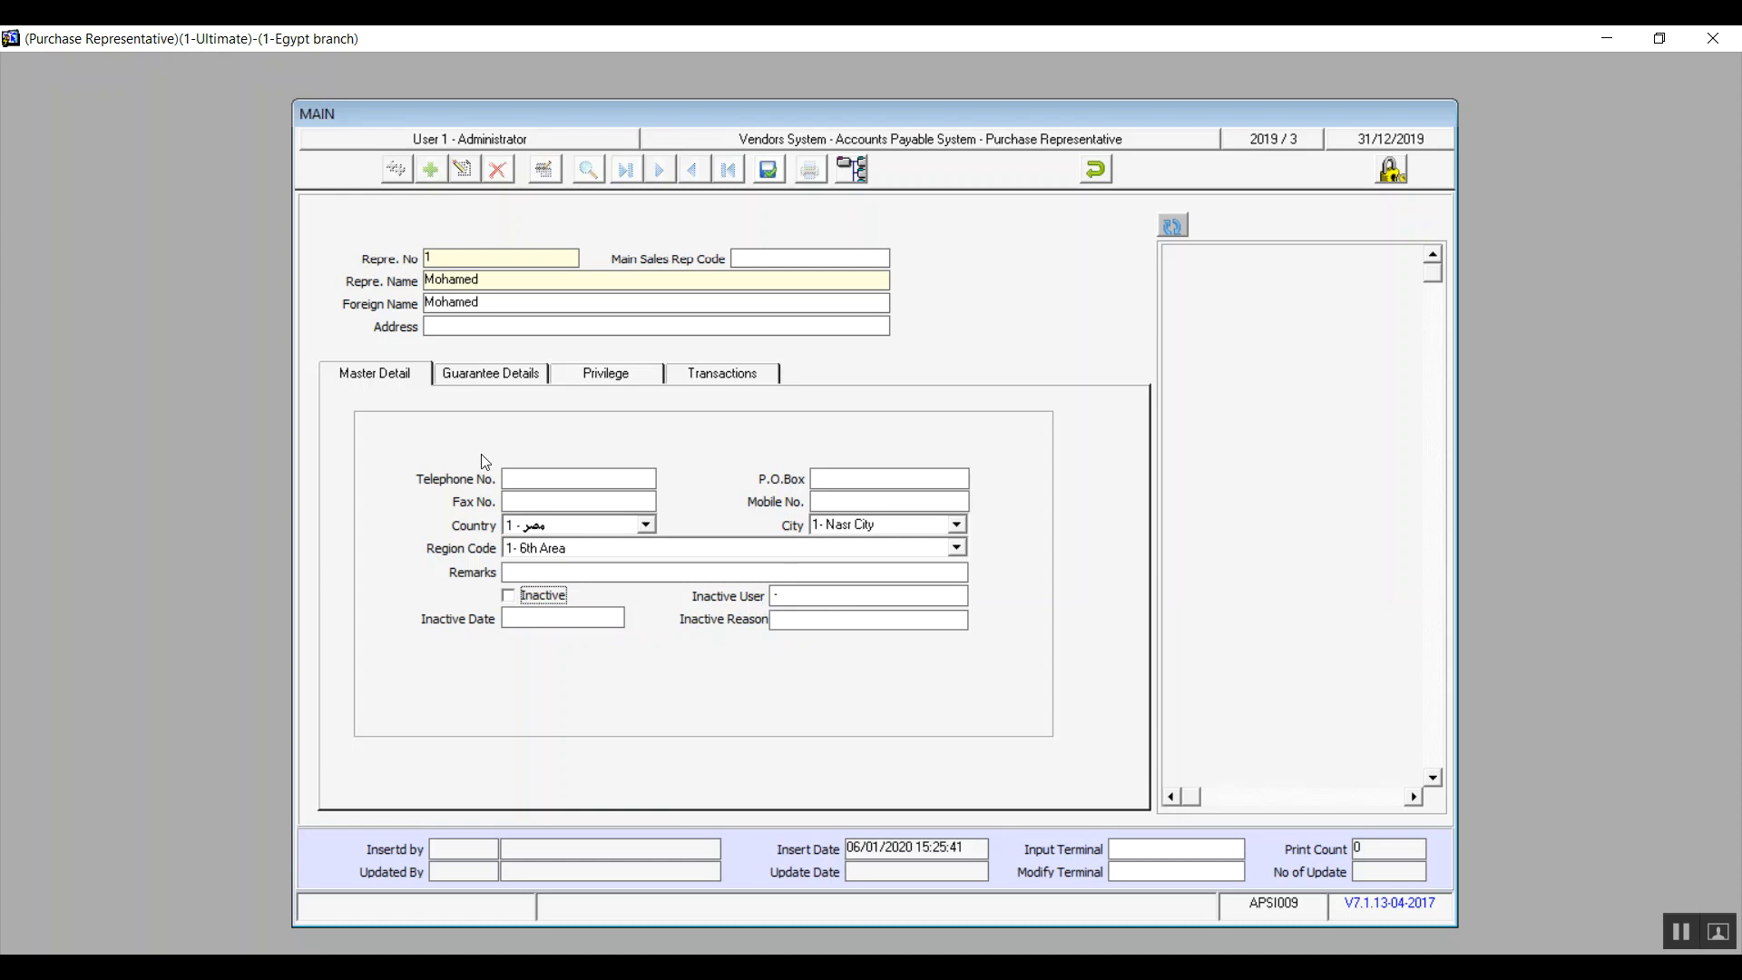
Step: Try the "Inactive" guarantee status in the representative's guarantee details
left_click(486, 375)
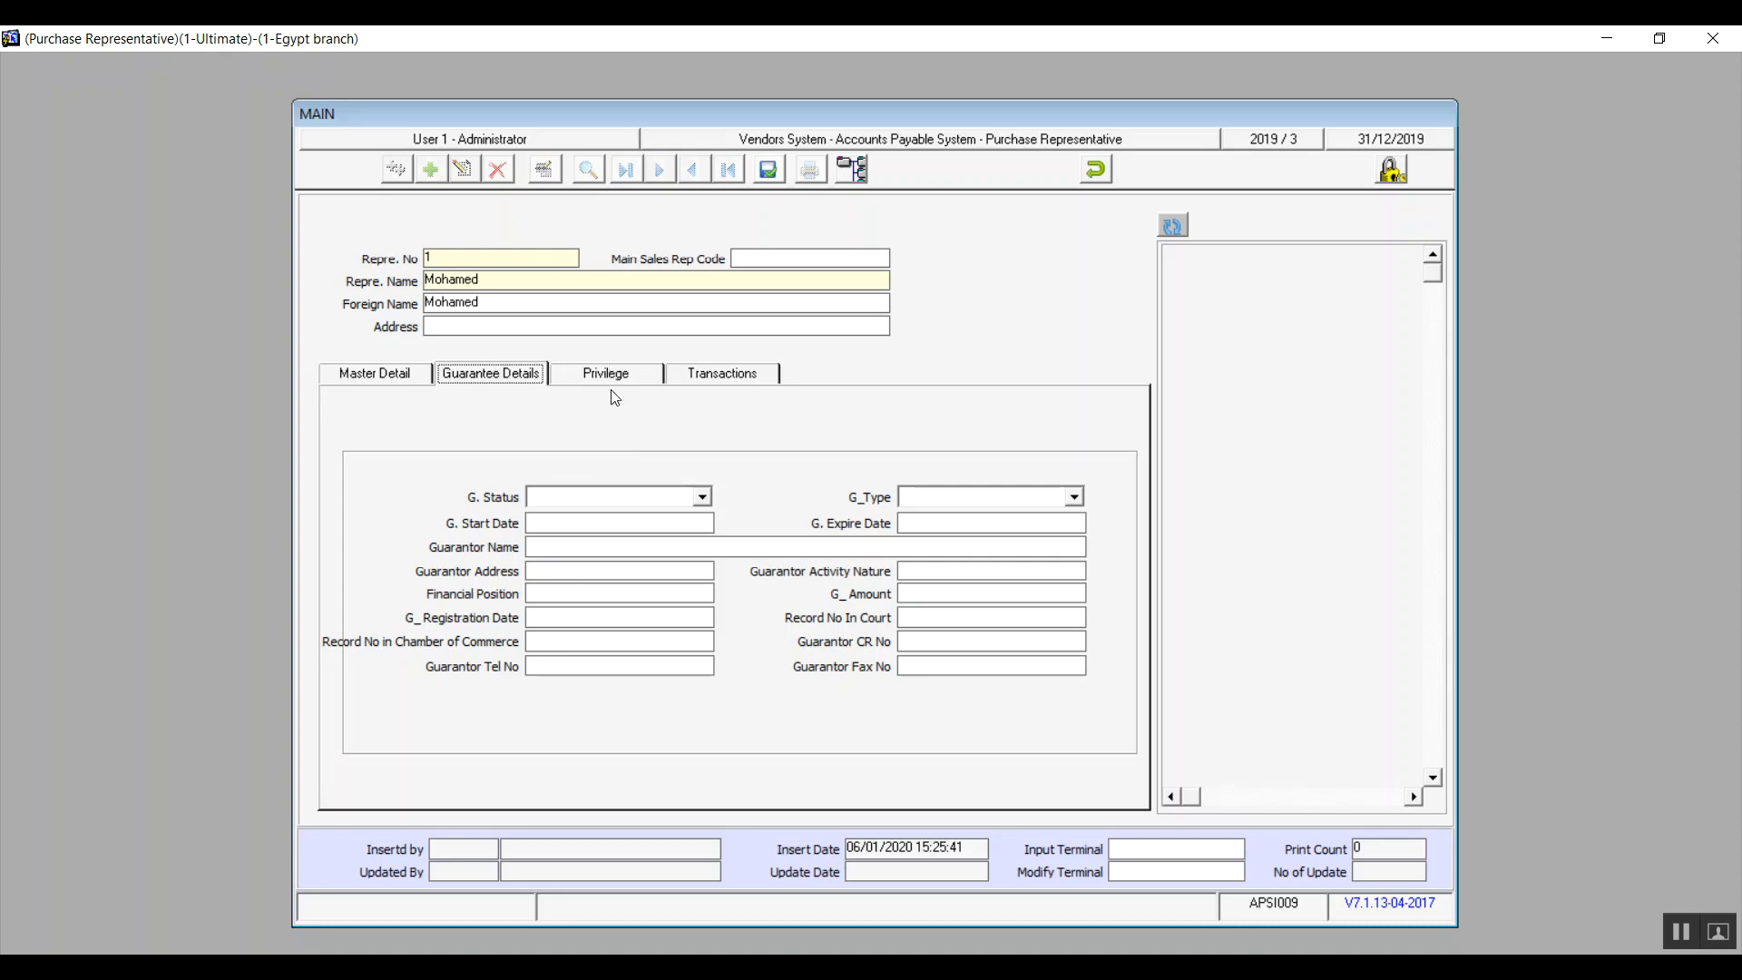
left_click(703, 499)
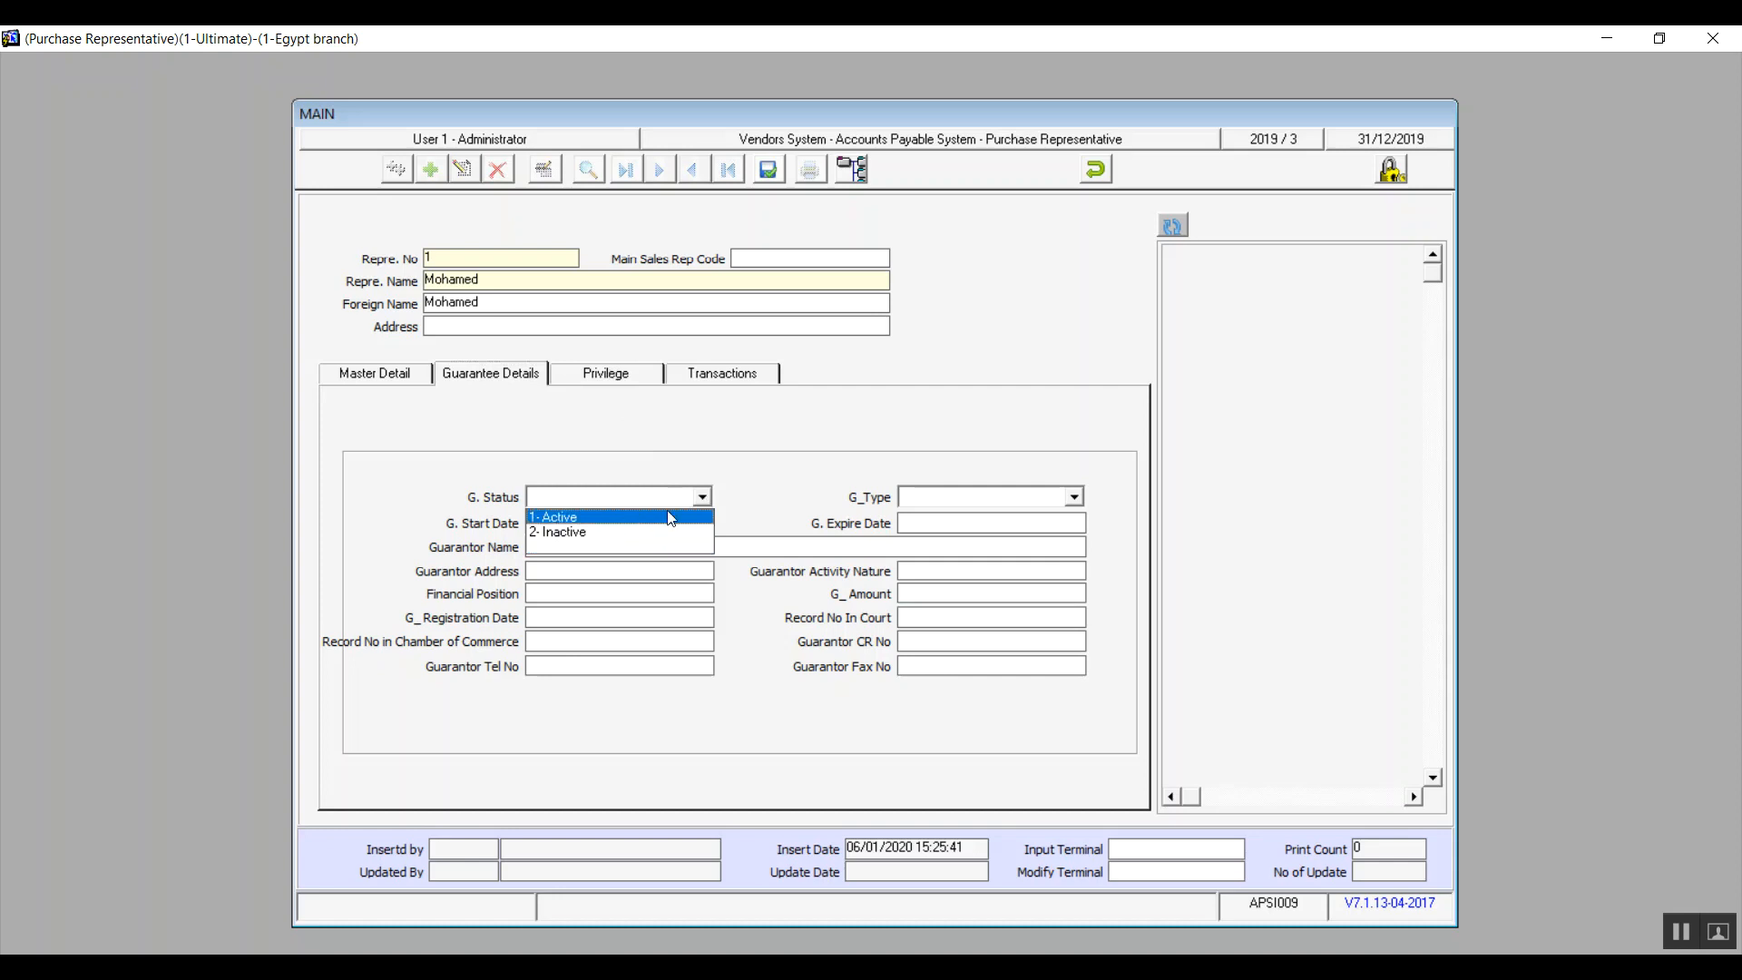
left_click(657, 535)
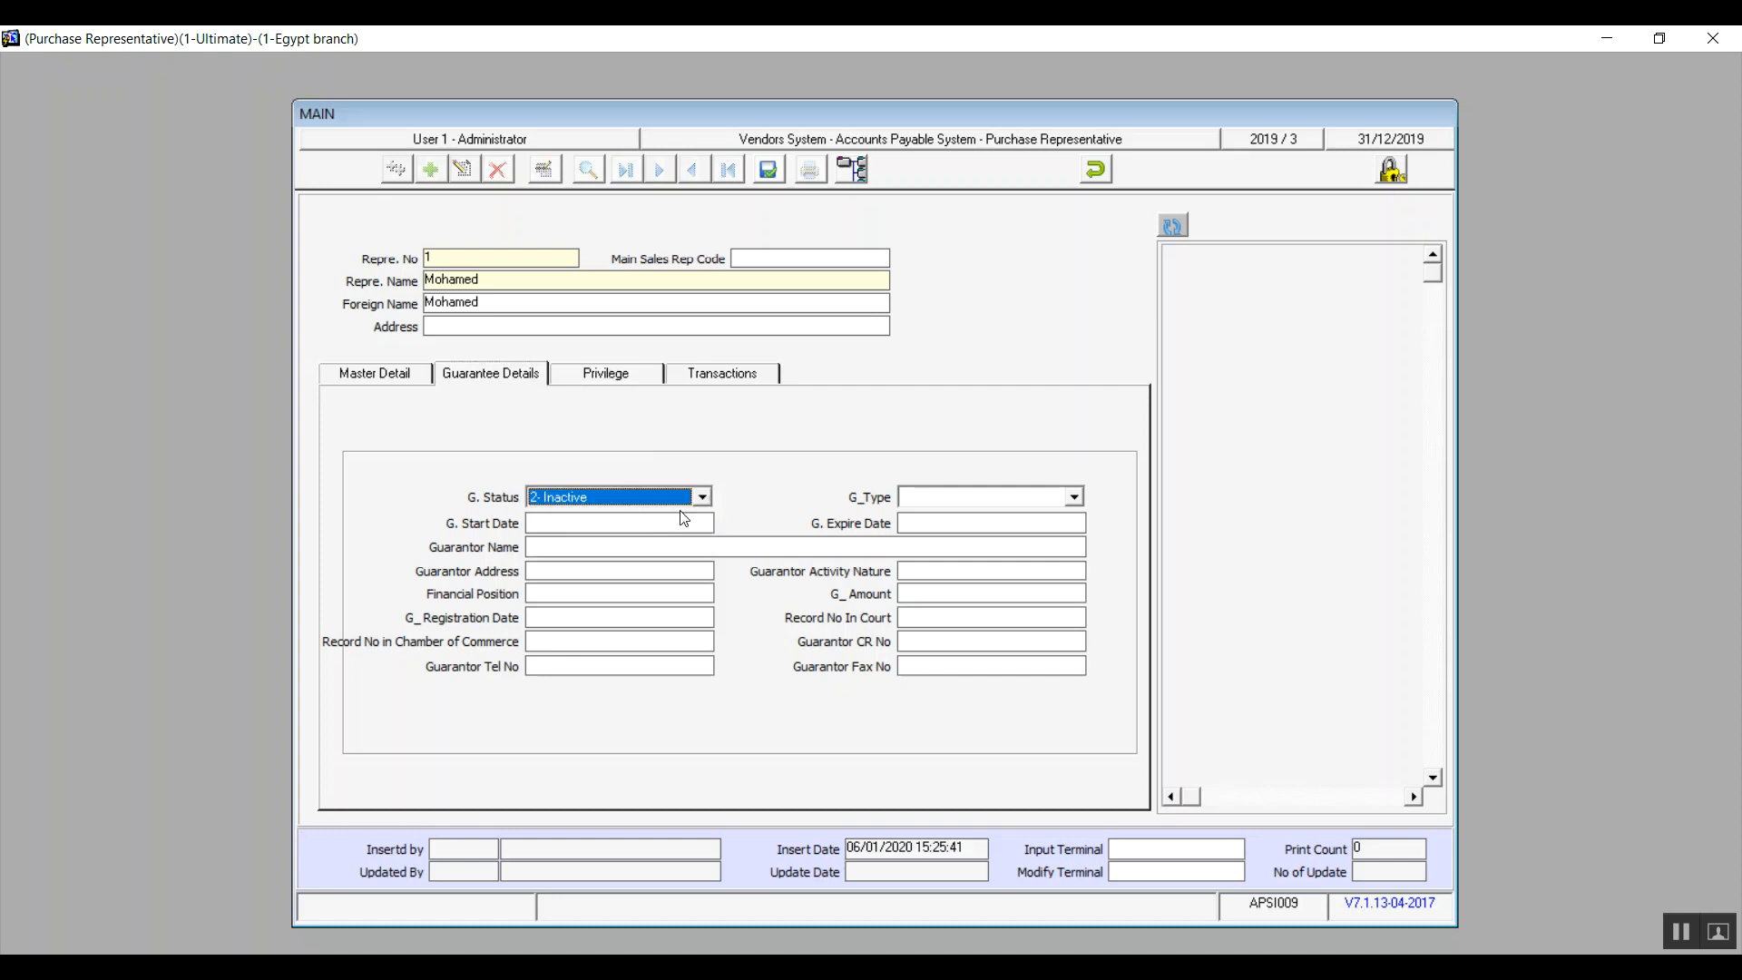
left_click(703, 497)
left_click(627, 545)
Step: Review the representative's user privileges and transactions, and return to the master details
left_click(606, 379)
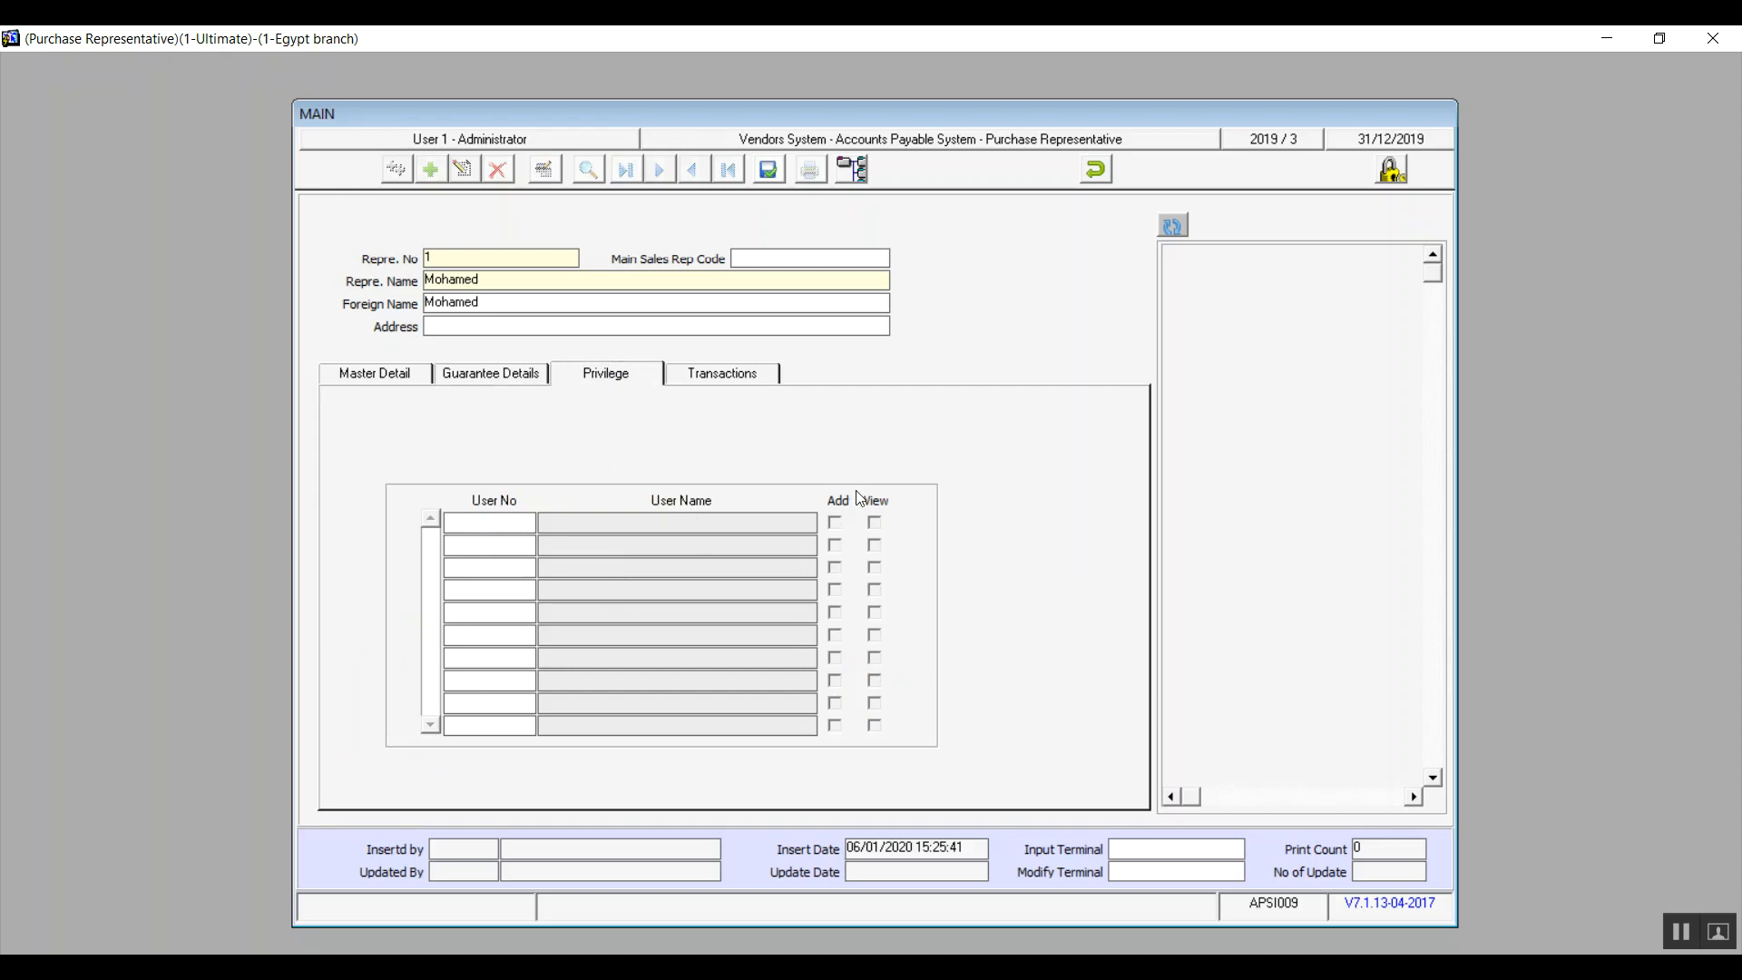
left_click(722, 379)
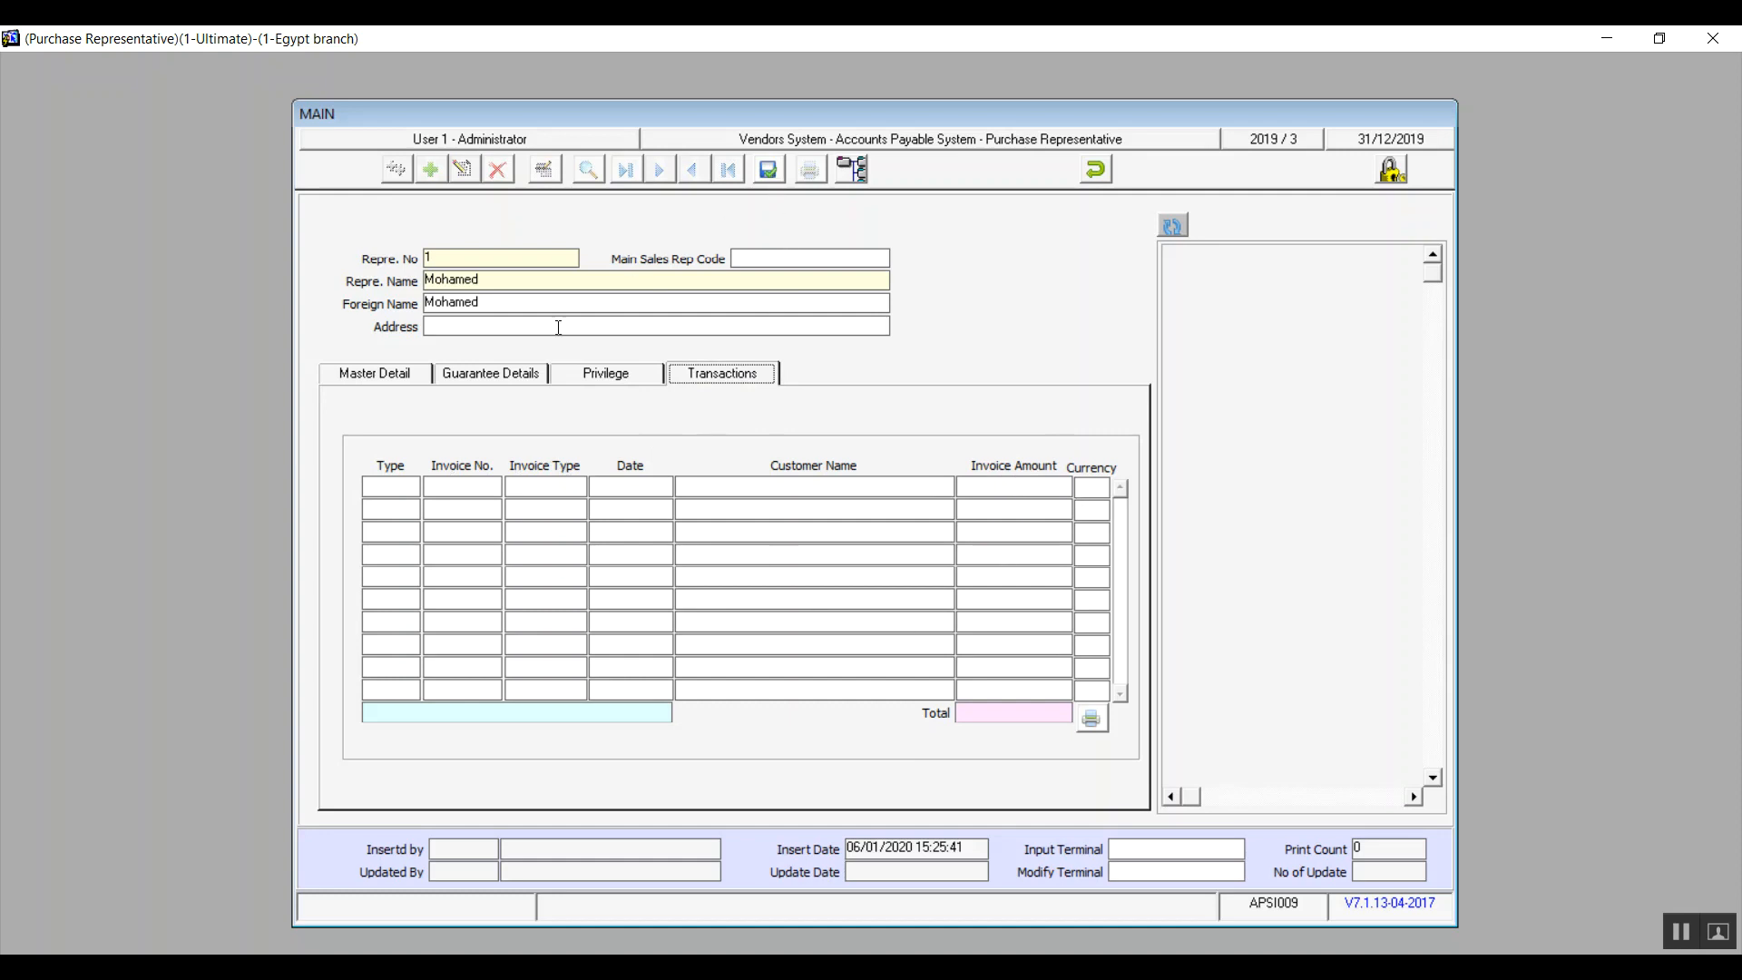
left_click(385, 379)
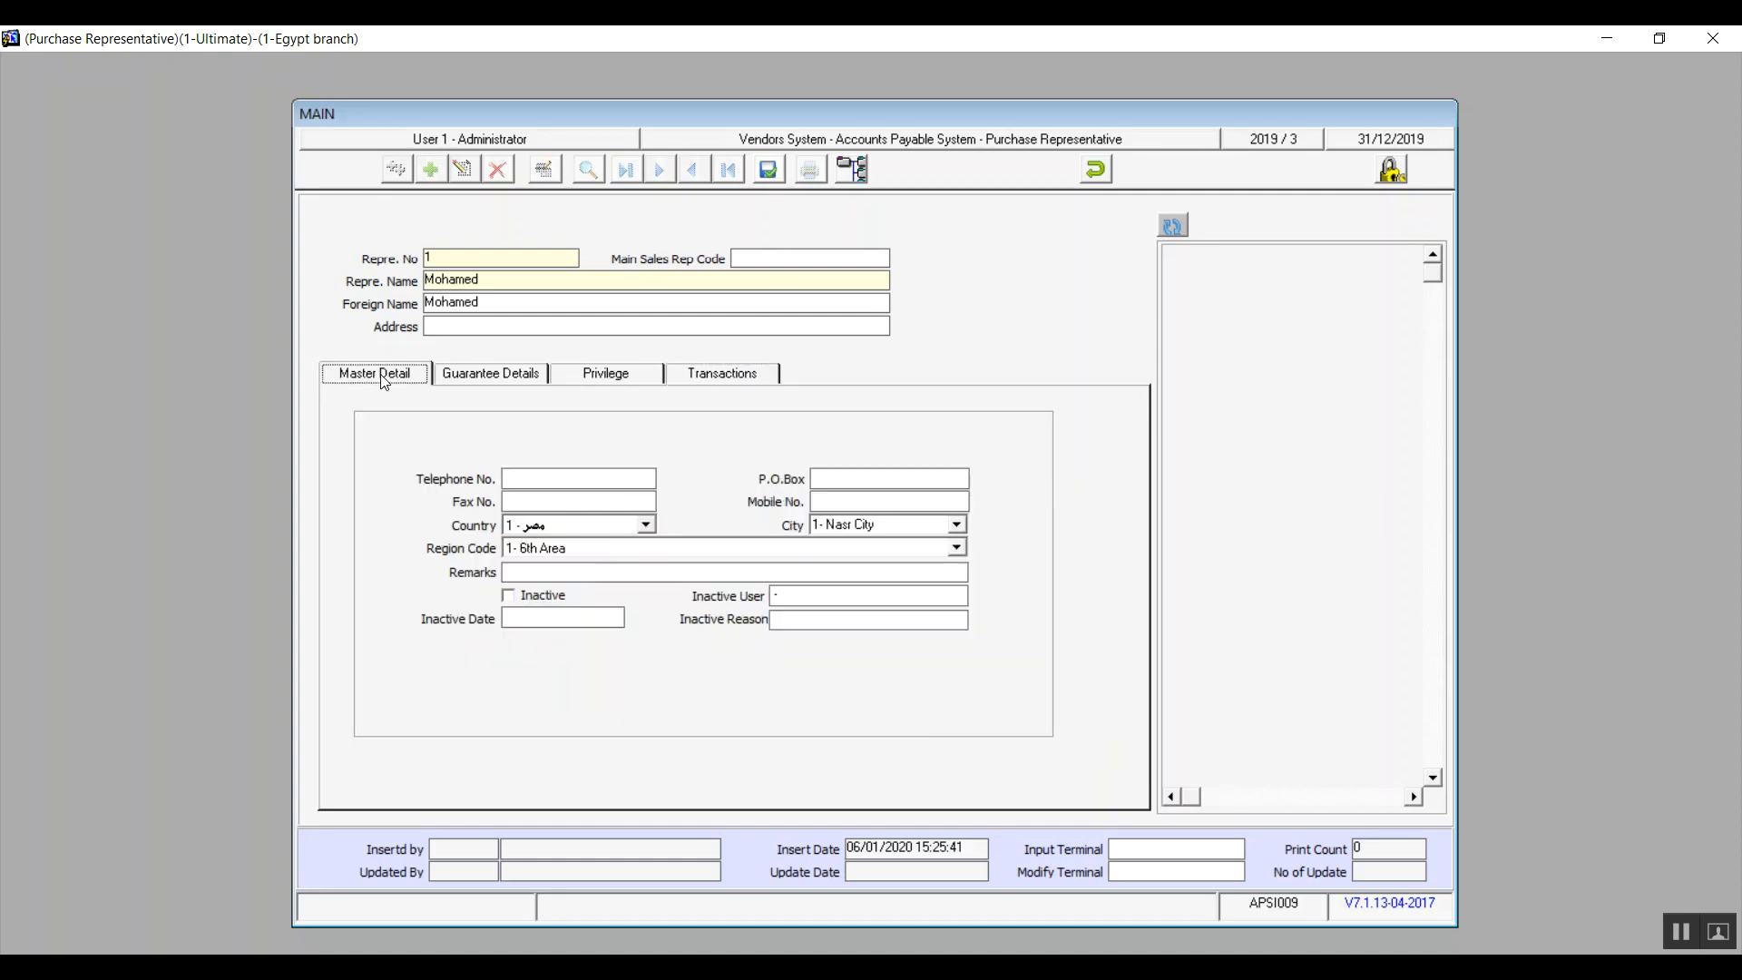
Step: Save the purchase representative record, refresh the representatives list and close the form
left_click(777, 167)
left_click(1181, 225)
left_click(1089, 159)
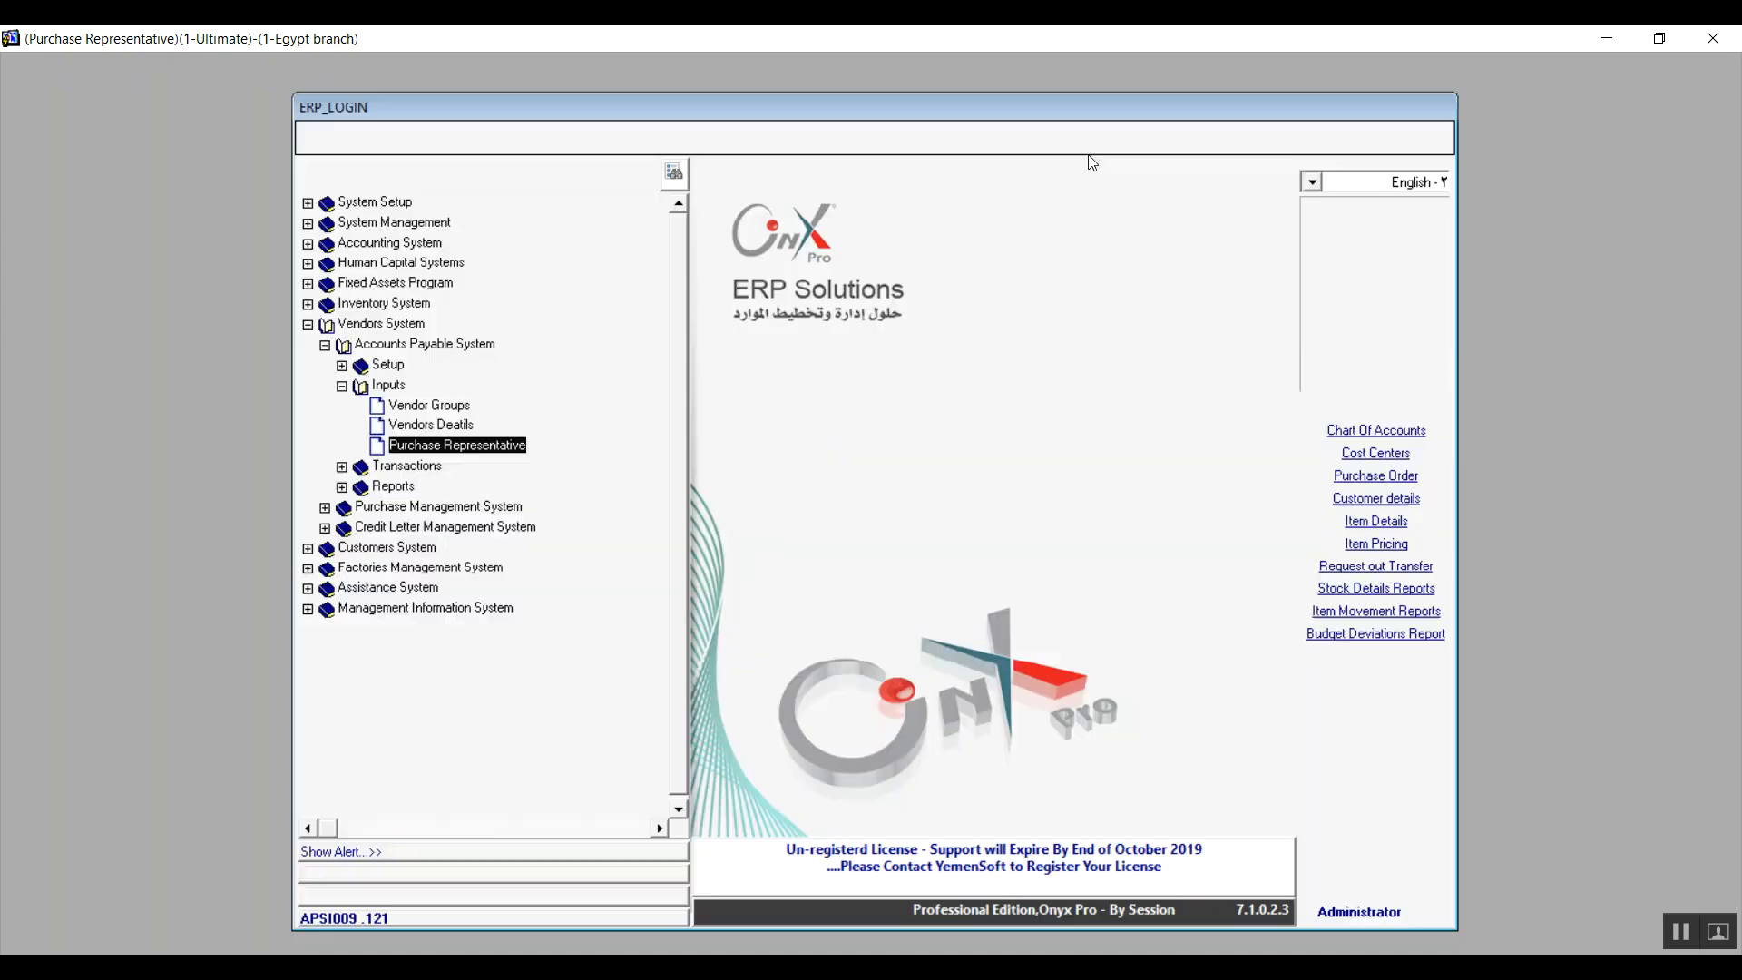